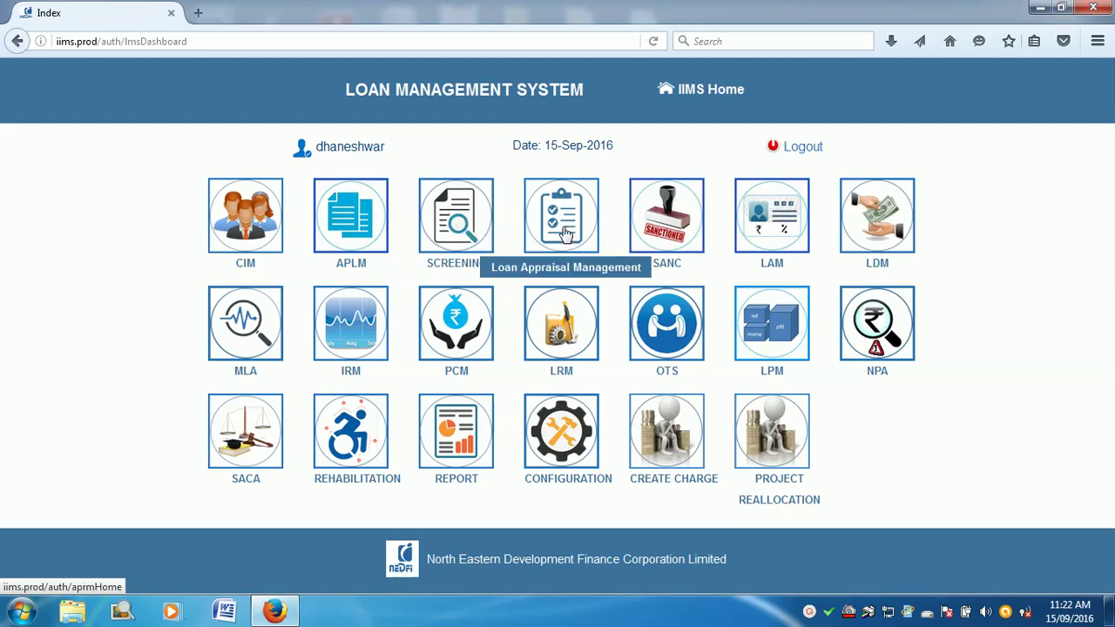
# Step: Open the Loan Appraisal Management (APRM) module from the IIMS dashboard
pyautogui.click(567, 233)
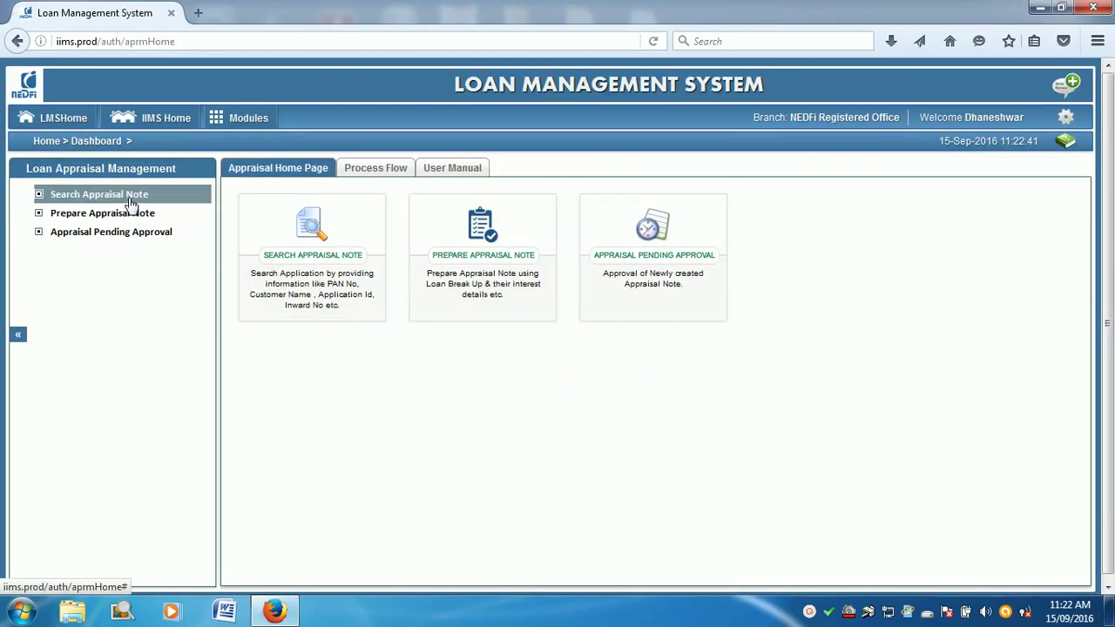
# Step: Search appraisal notes for 'namchi' by project name and customer name, then list projects awaiting appraisal
pyautogui.click(131, 203)
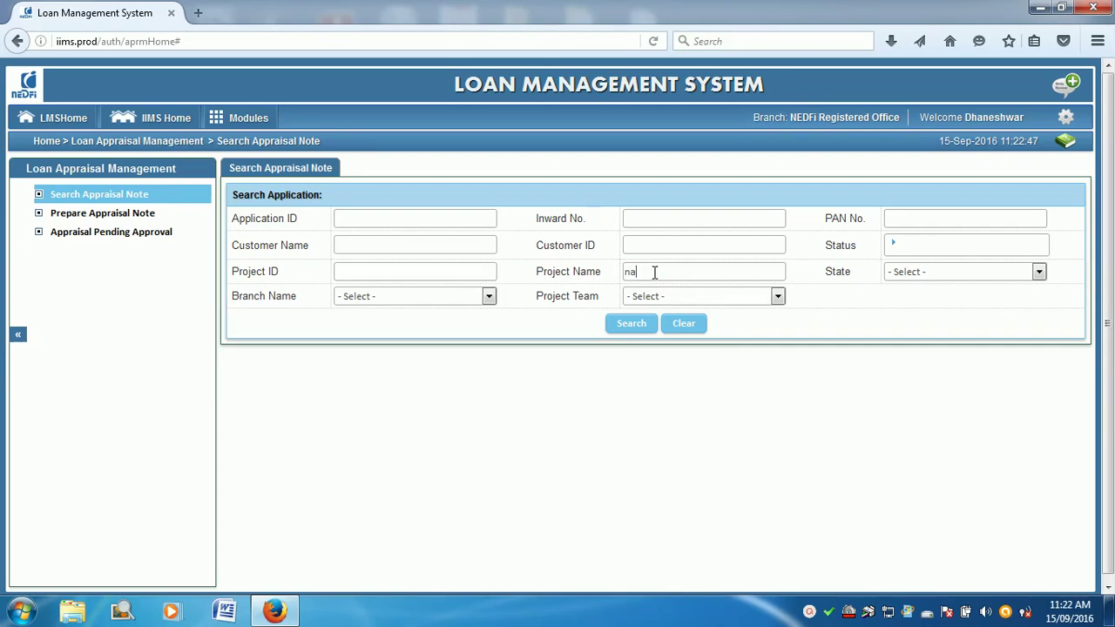
pyautogui.click(639, 324)
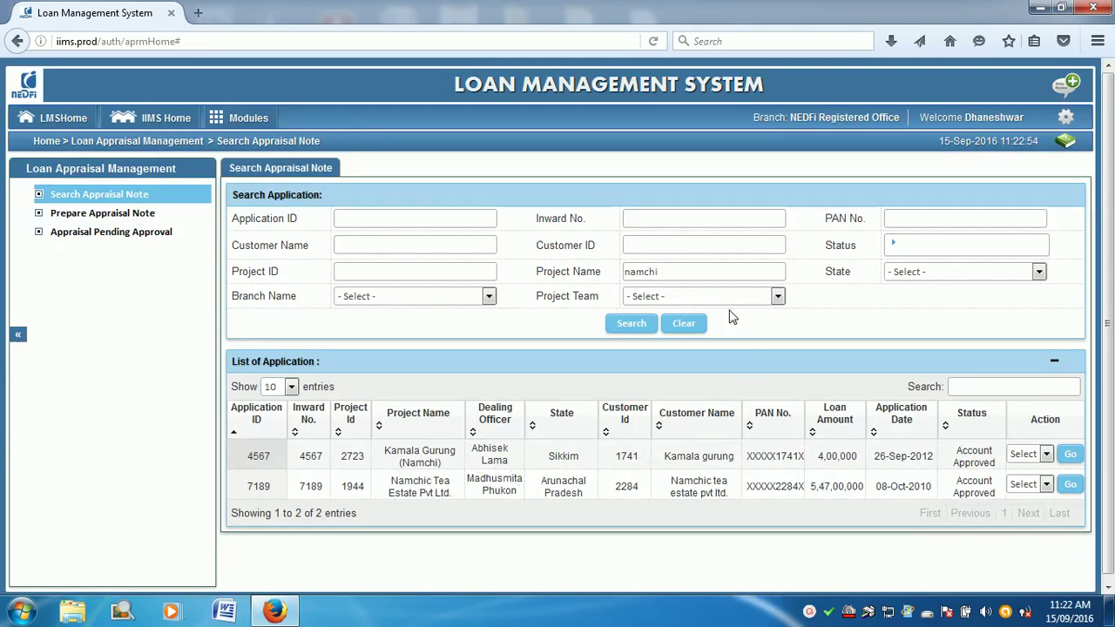
pyautogui.moveTo(668, 274); pyautogui.dragTo(571, 272)
pyautogui.press('BackSpace')
pyautogui.write('namchi')
pyautogui.click(633, 325)
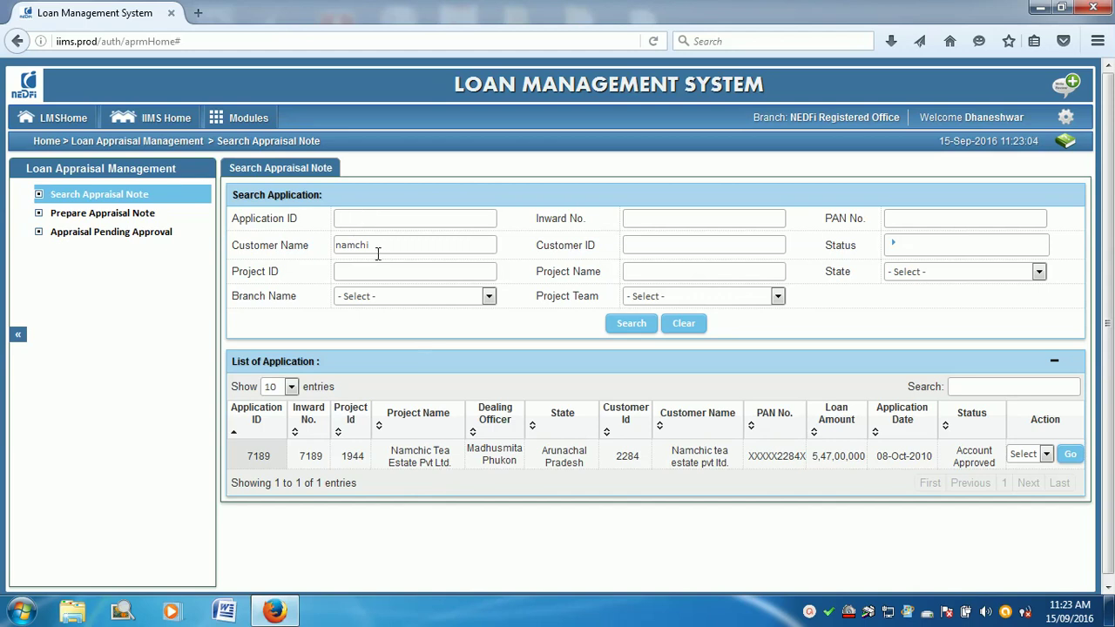
pyautogui.click(92, 223)
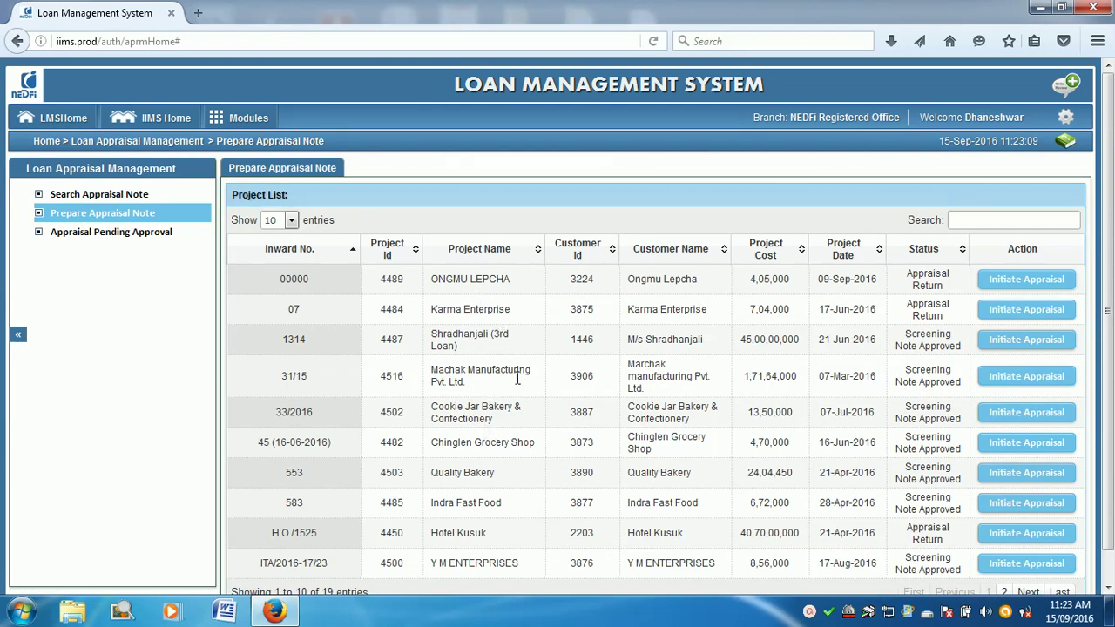
# Step: Filter the project list by 'namchi' and initiate appraisal for Namchi Computer, project 4518
pyautogui.scroll(-1, 512, 361)
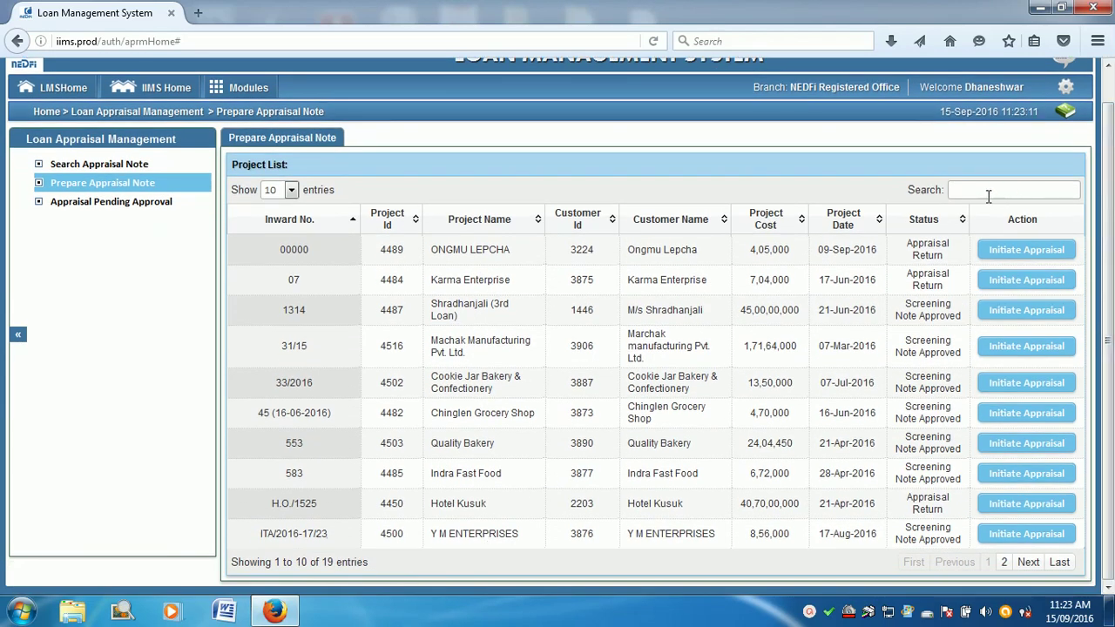
pyautogui.click(983, 190)
pyautogui.write('namchi')
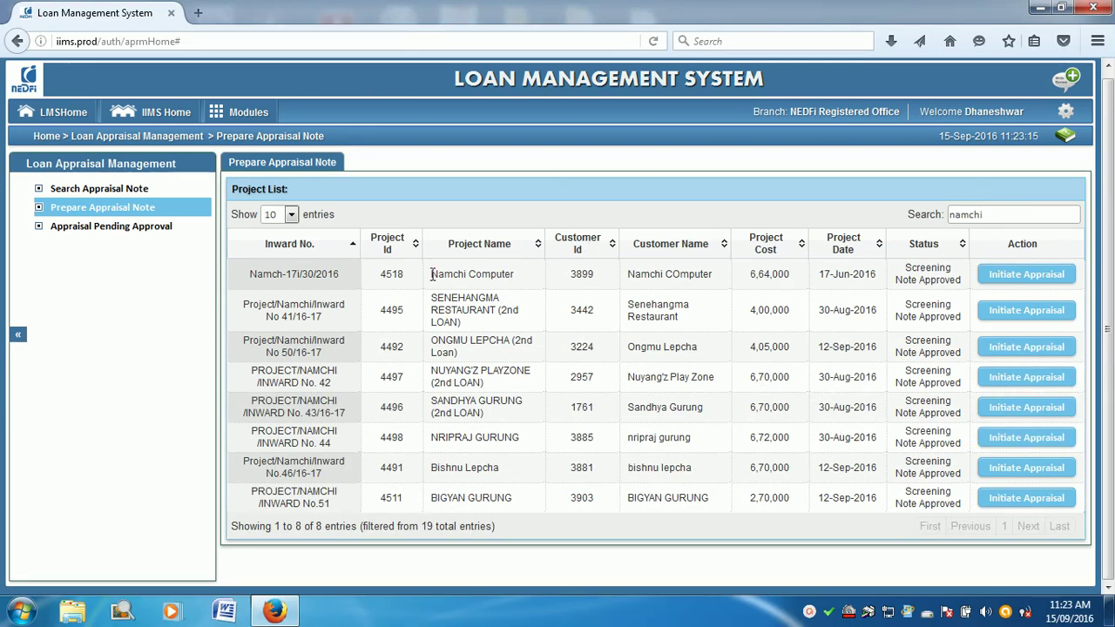
pyautogui.moveTo(375, 275); pyautogui.dragTo(908, 272)
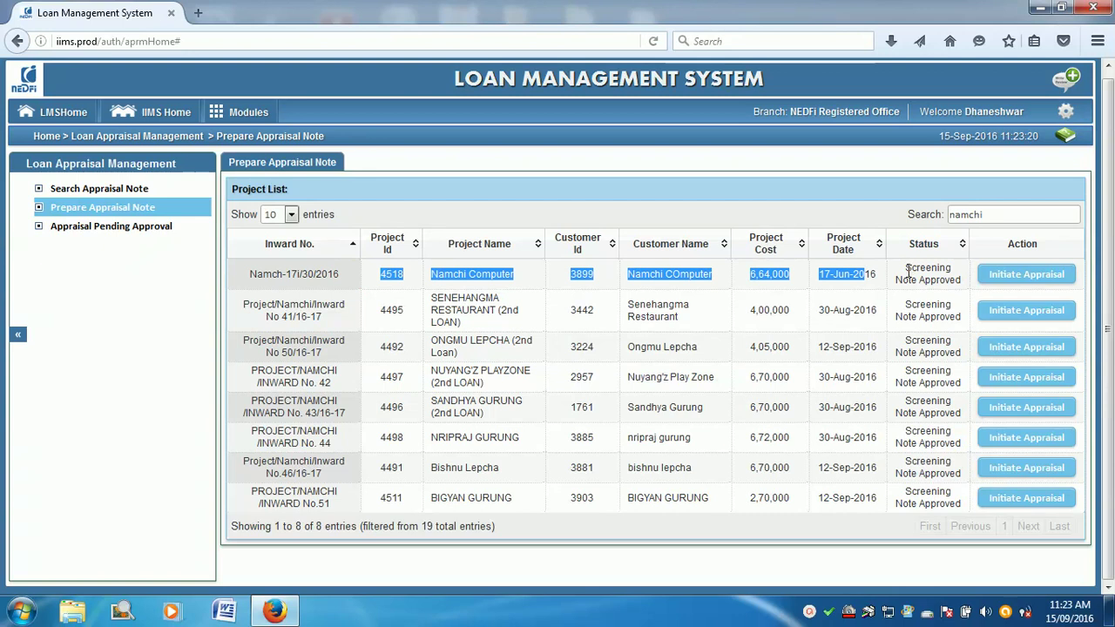
pyautogui.tripleClick(899, 270)
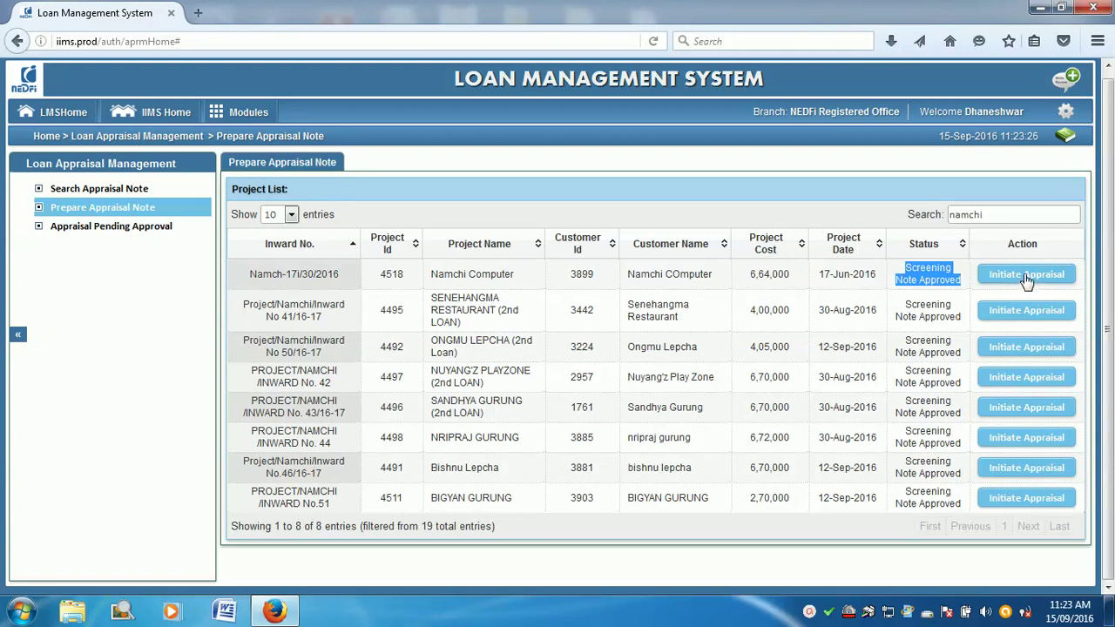
pyautogui.click(1028, 277)
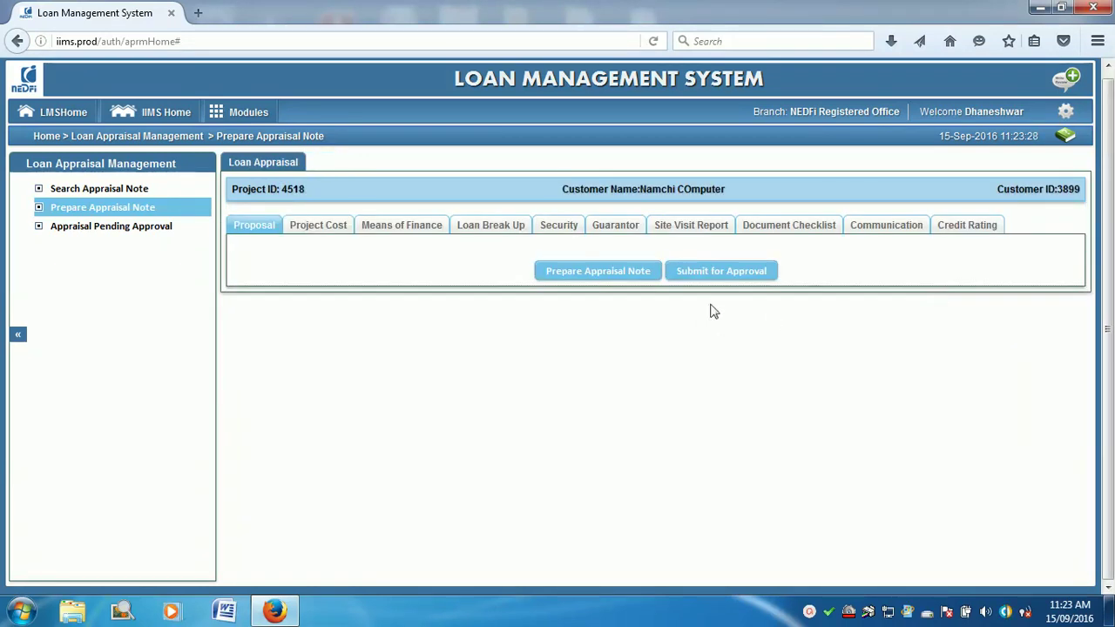
# Step: Make the Namchi Computer proposal editable, leave Industry Type unchanged, and save it
pyautogui.scroll(-5, 741, 352)
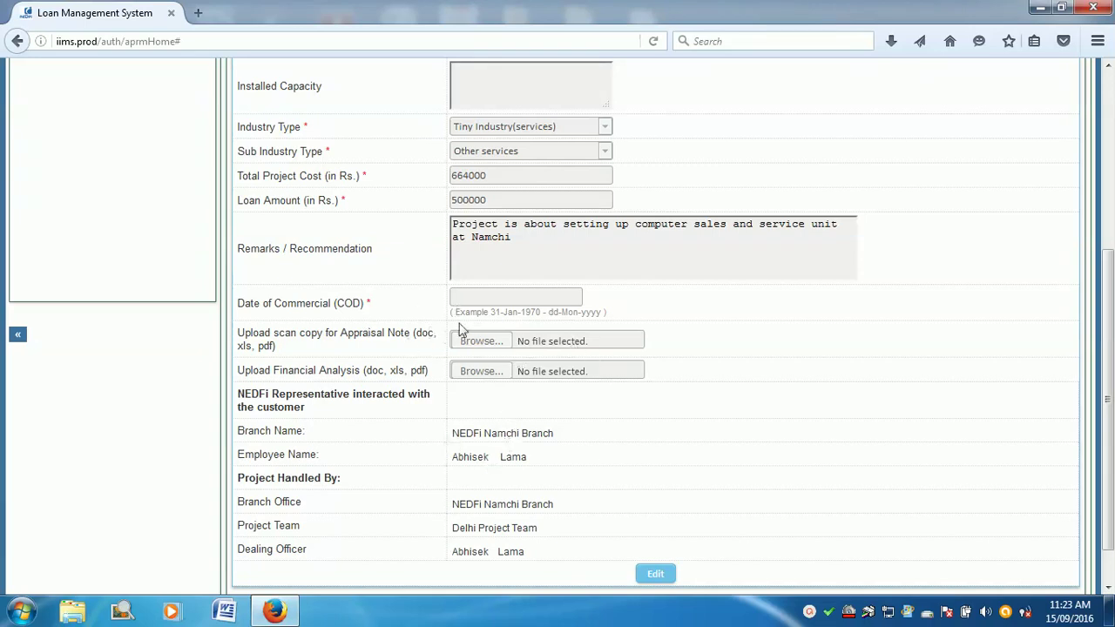
pyautogui.scroll(3, 442, 337)
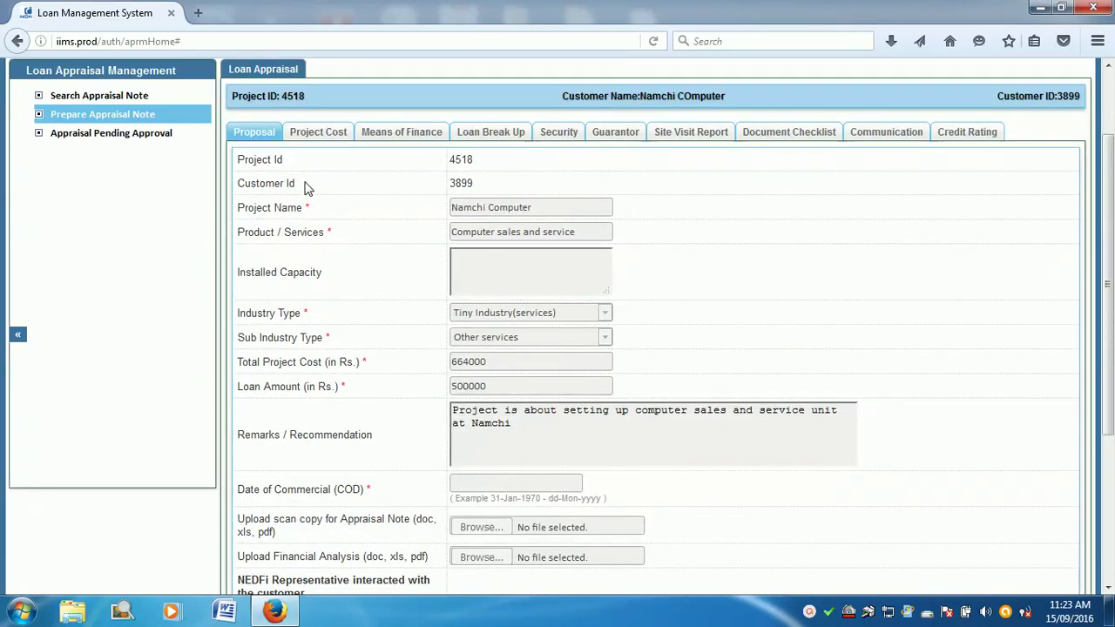
pyautogui.scroll(-4, 684, 339)
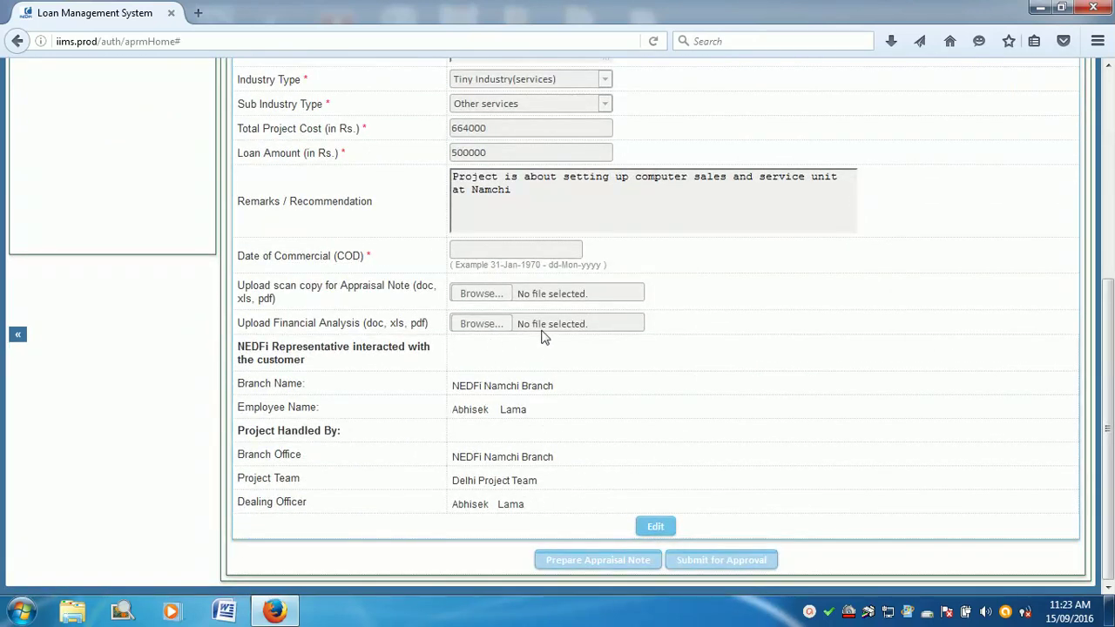
pyautogui.scroll(2, 532, 248)
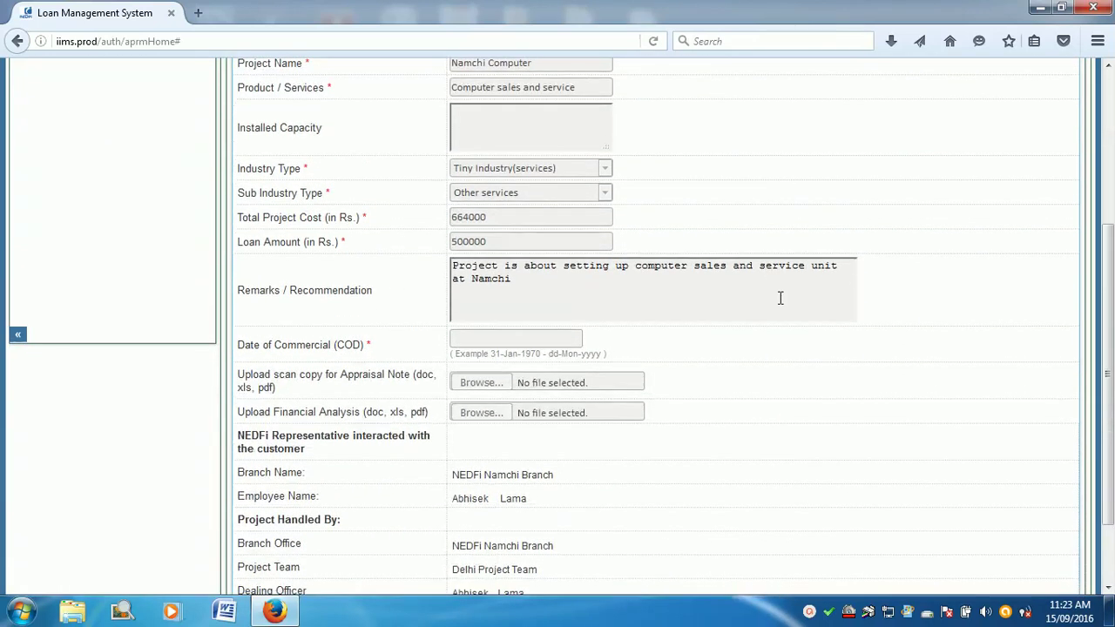
pyautogui.scroll(-2, 779, 299)
pyautogui.click(655, 527)
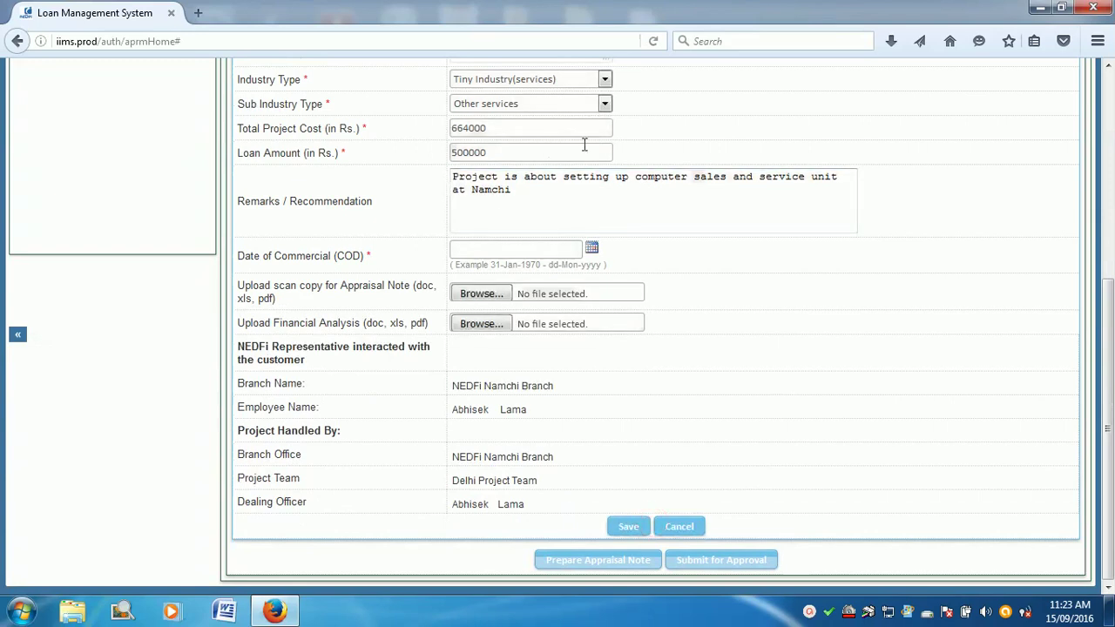
pyautogui.scroll(3, 601, 165)
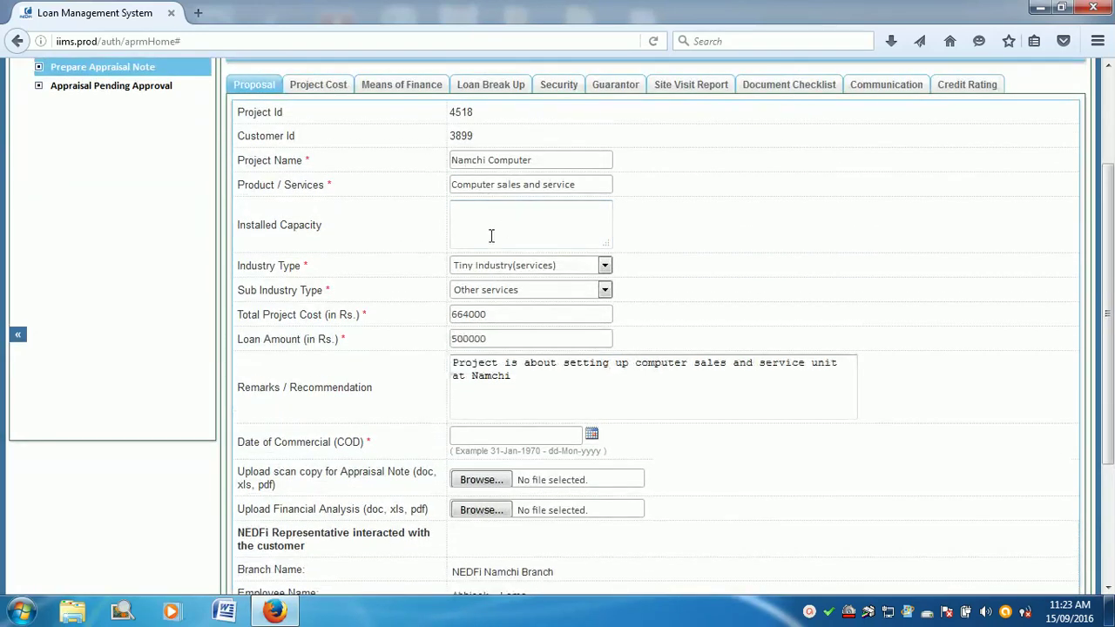
pyautogui.click(485, 265)
pyautogui.click(485, 266)
pyautogui.middleClick(730, 231)
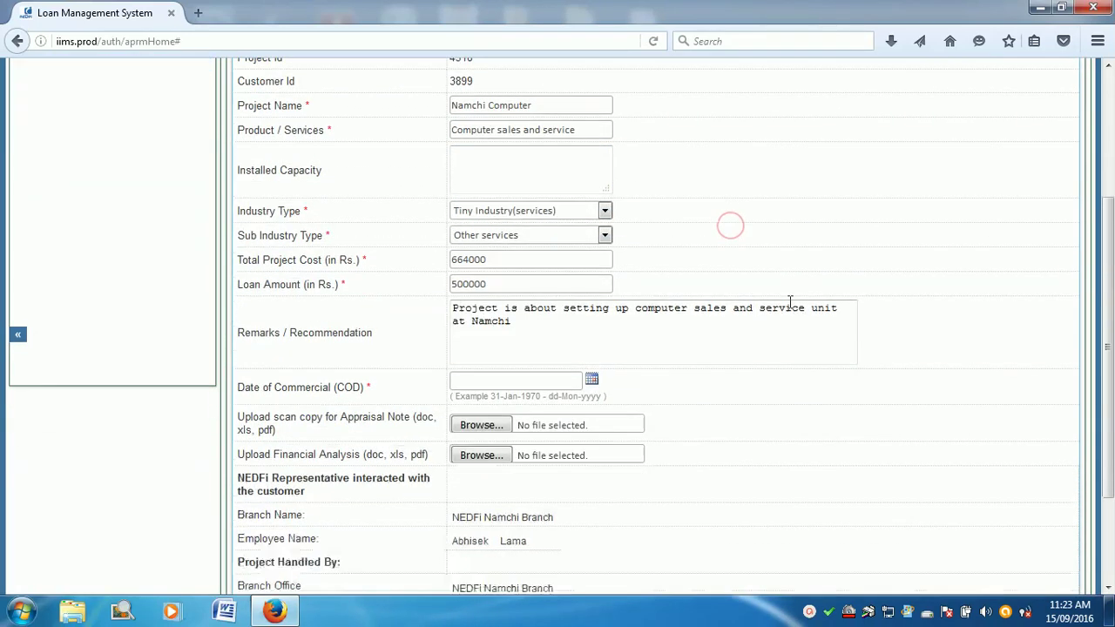
pyautogui.click(629, 528)
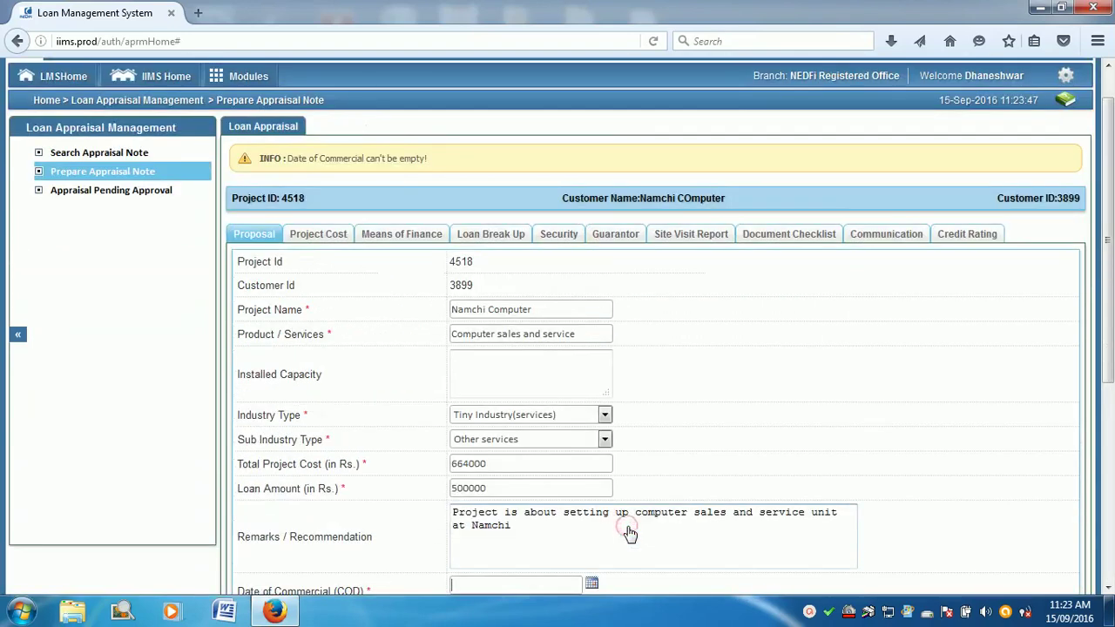
pyautogui.scroll(-5, 552, 327)
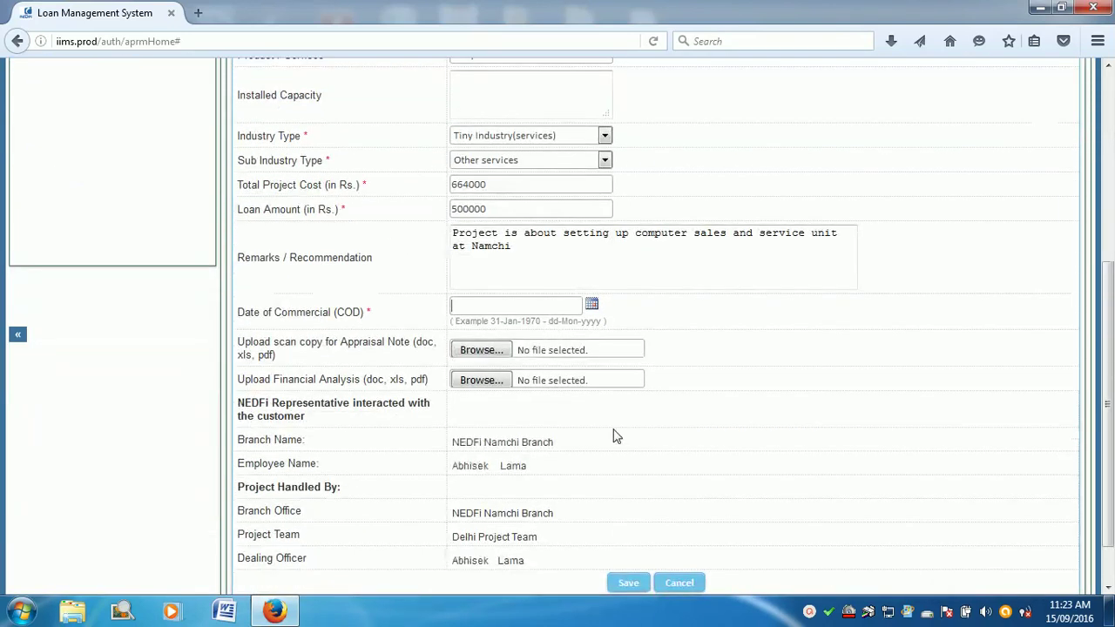
# Step: Set the Date of Commercial Operation to 01-Aug-2016 and save the proposal
pyautogui.click(572, 308)
pyautogui.click(592, 309)
pyautogui.click(535, 334)
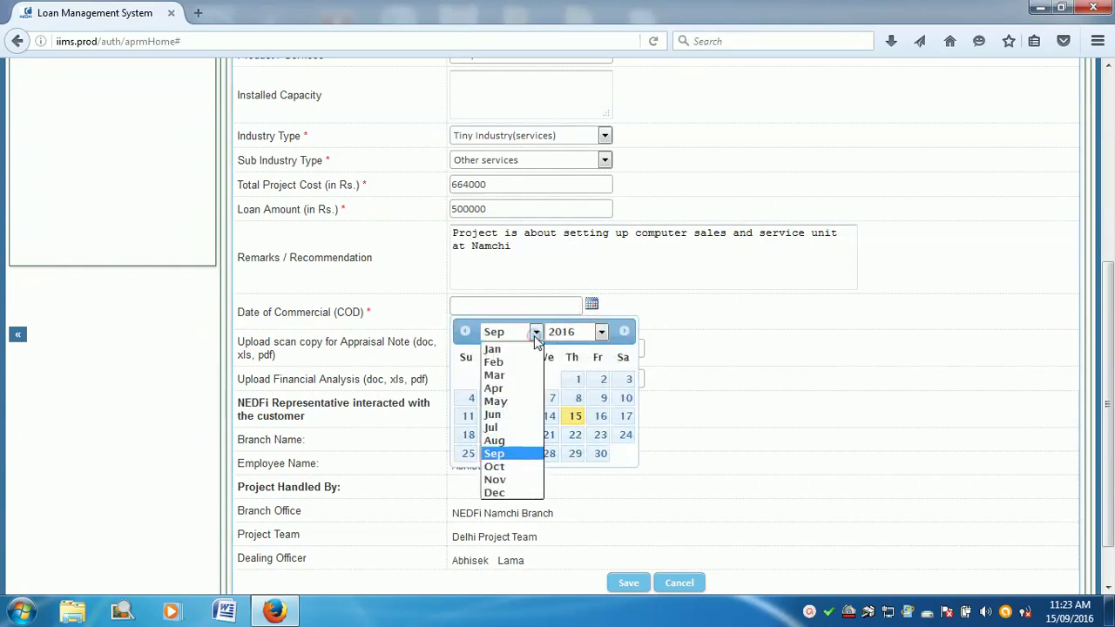
pyautogui.click(512, 443)
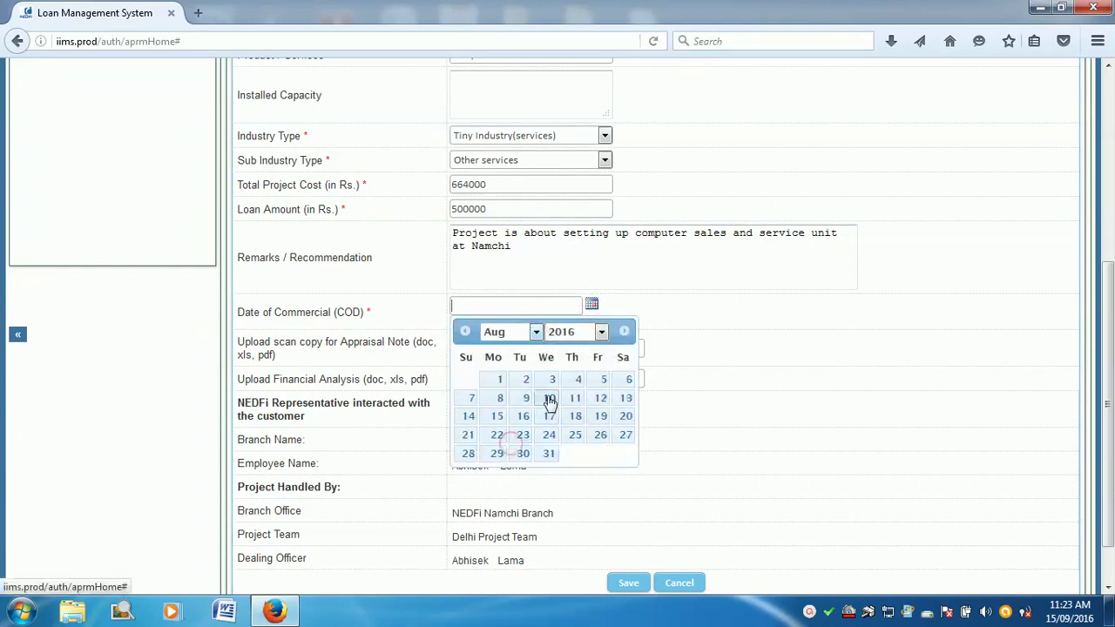
pyautogui.click(499, 379)
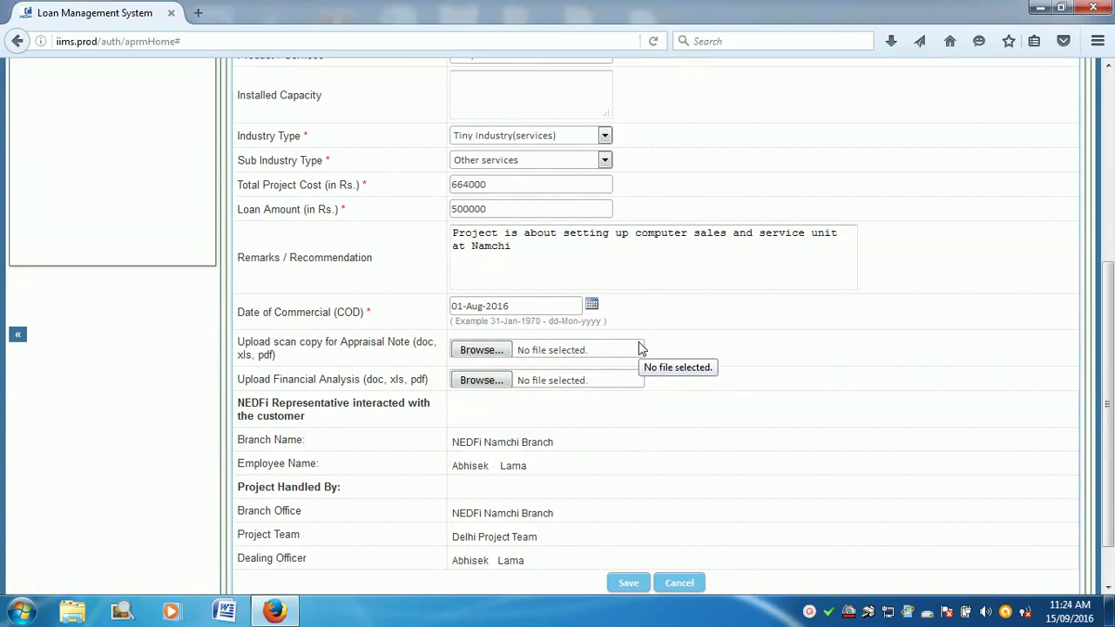
pyautogui.click(630, 584)
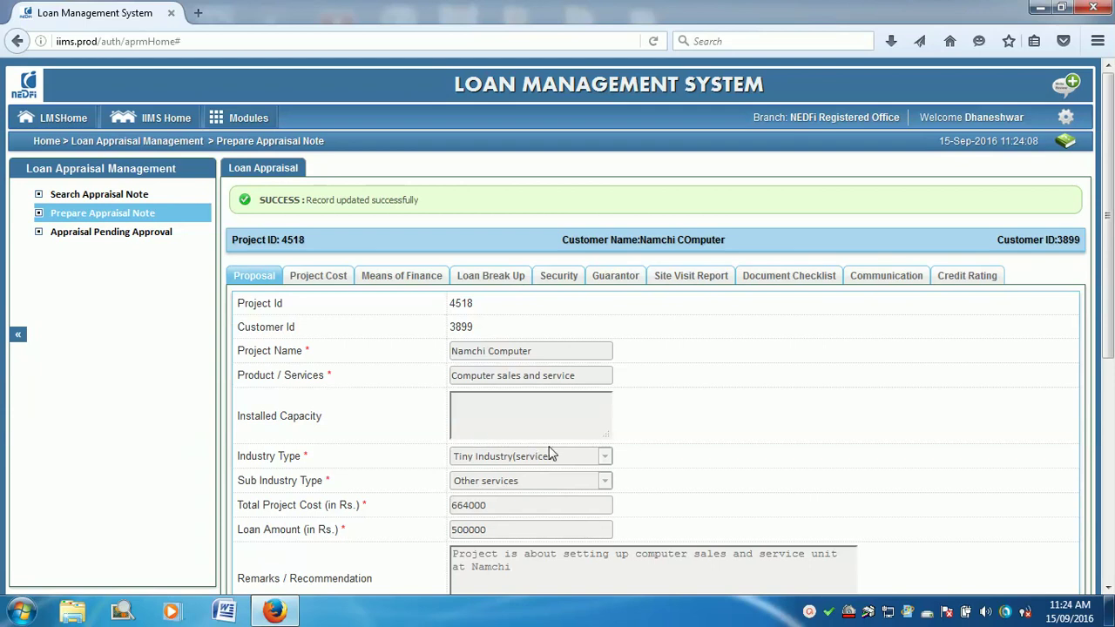
pyautogui.scroll(-5, 568, 355)
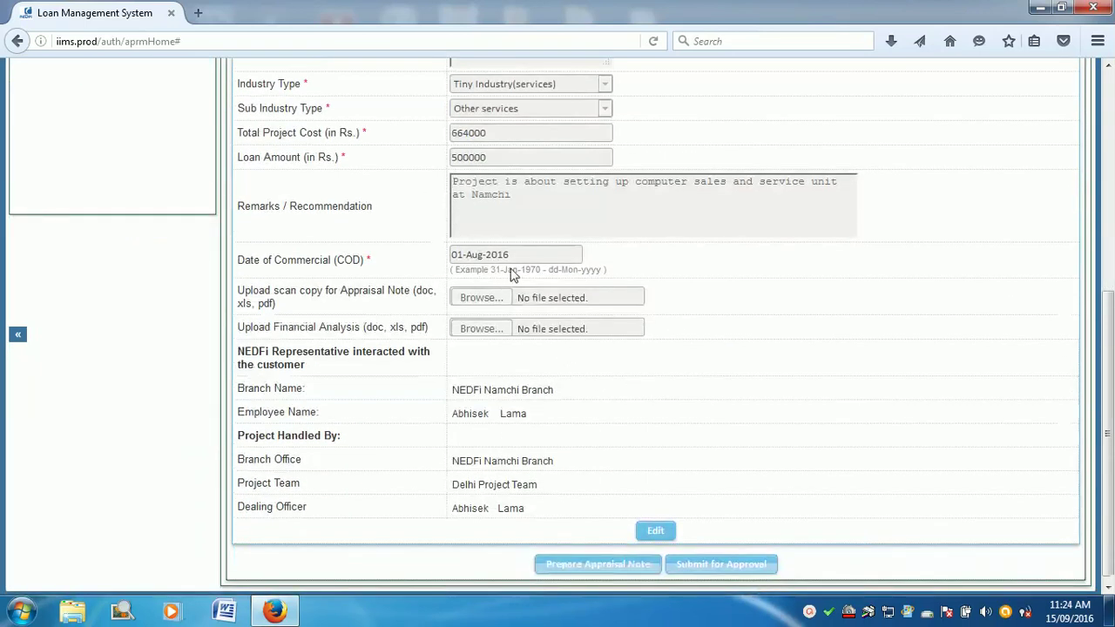
pyautogui.scroll(4, 512, 273)
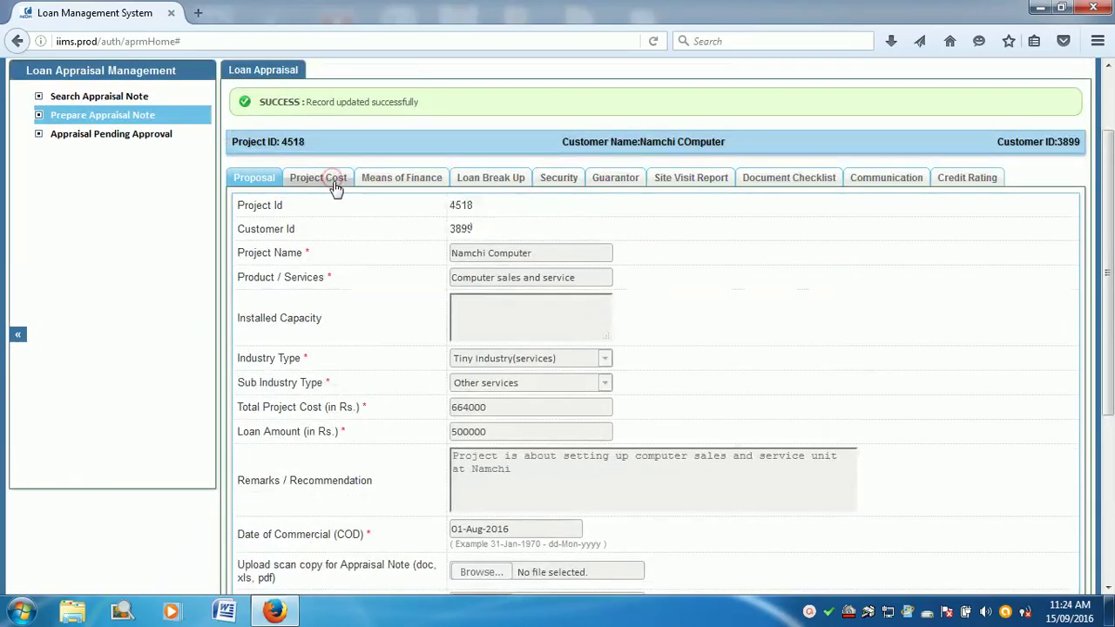
# Step: Save the project costs totalling 6,64,000, then go through Means of Finance to Loan Break Up
pyautogui.click(336, 188)
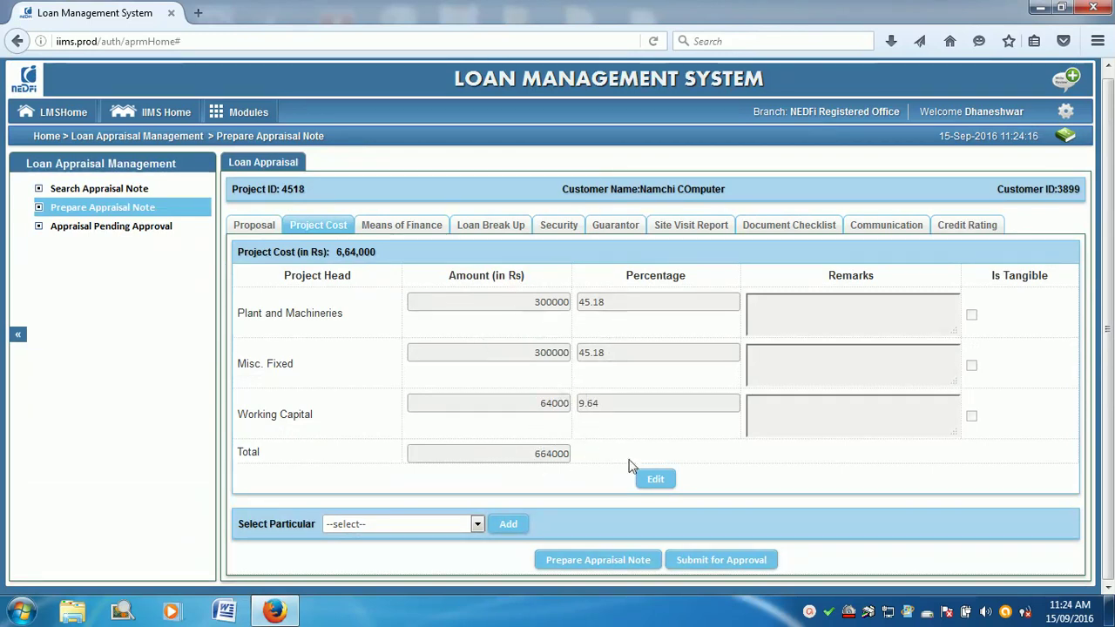
pyautogui.click(653, 481)
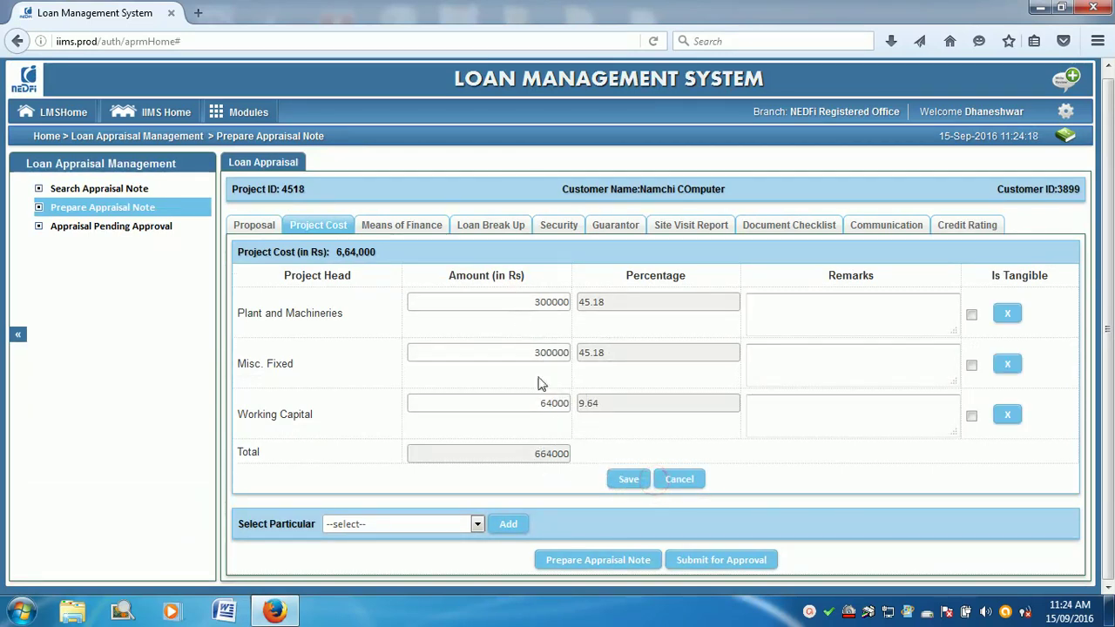
pyautogui.click(624, 480)
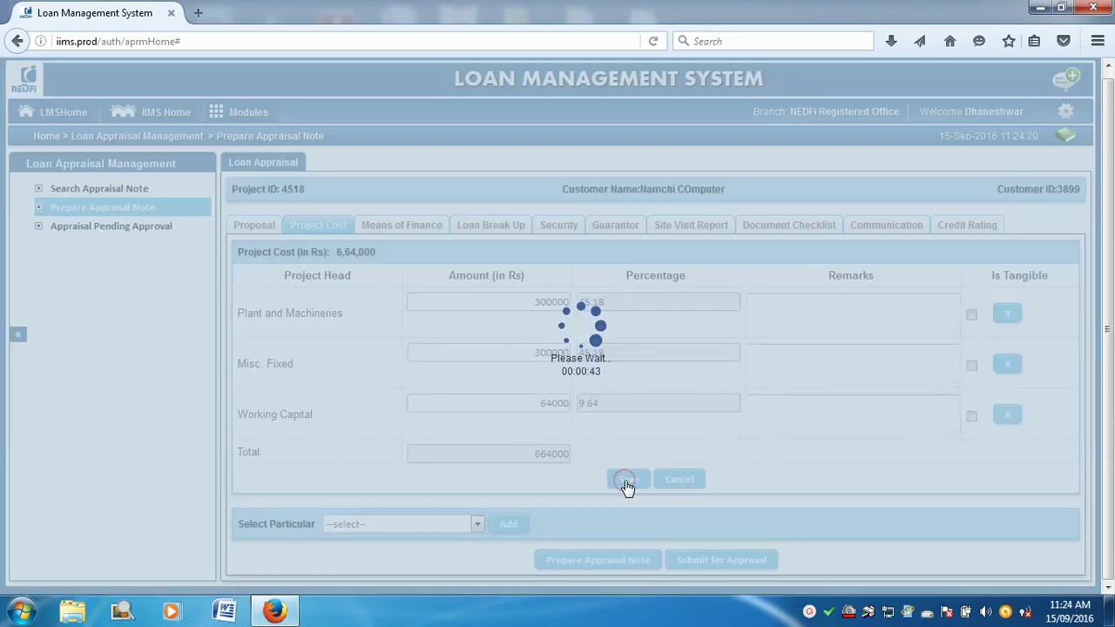
pyautogui.click(405, 279)
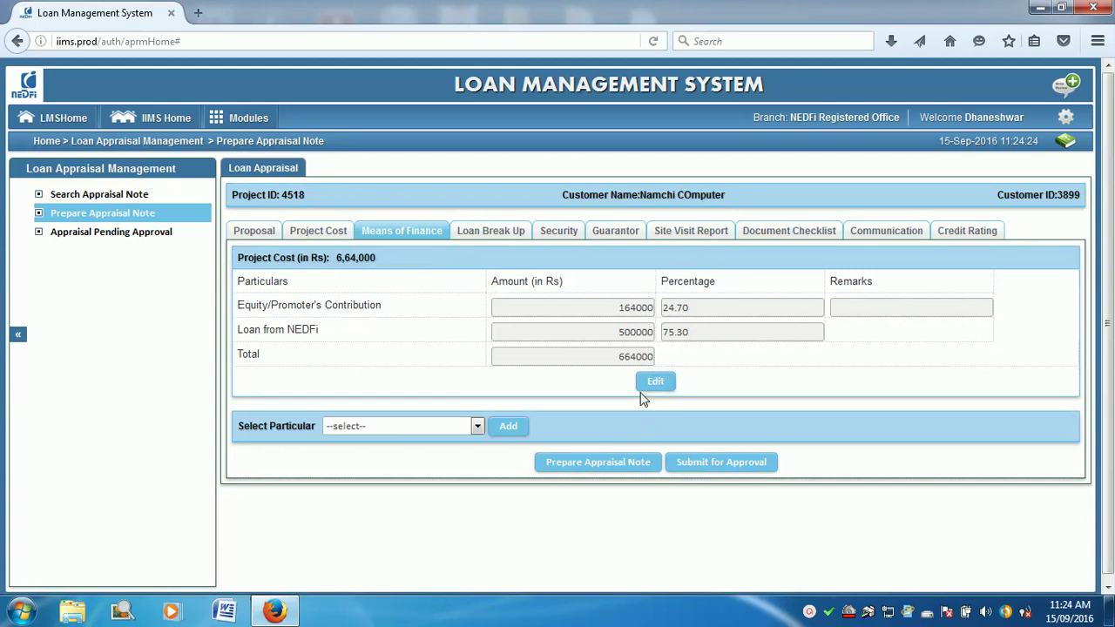
pyautogui.click(487, 231)
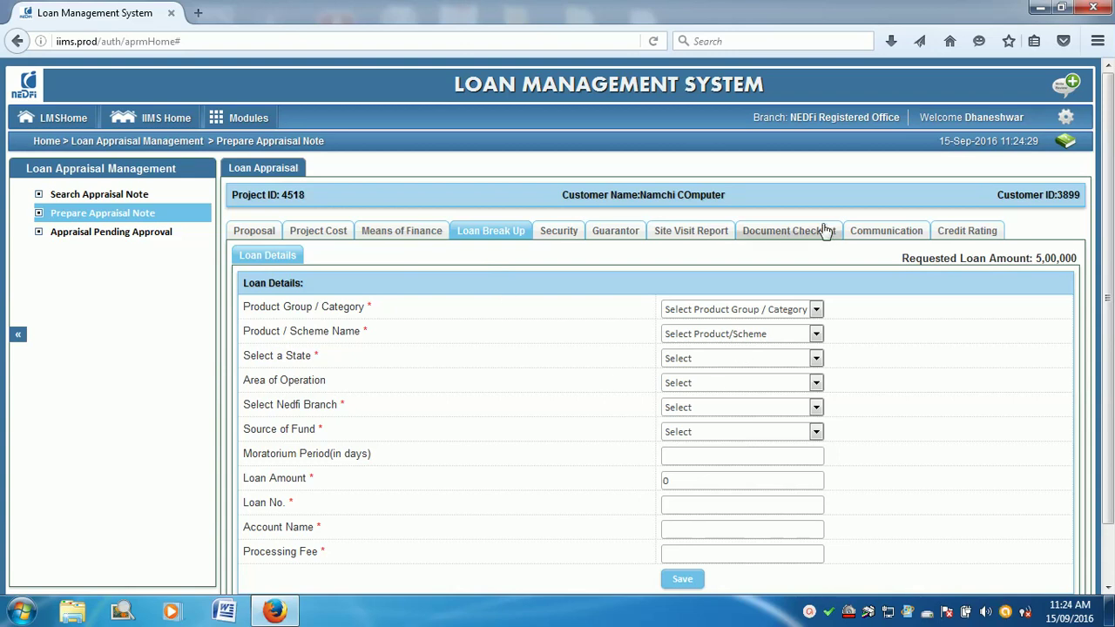
# Step: Set the loan to product group MSE, North East Enterpreneurs Development Scheme, state Sikkim
pyautogui.scroll(-1, 845, 329)
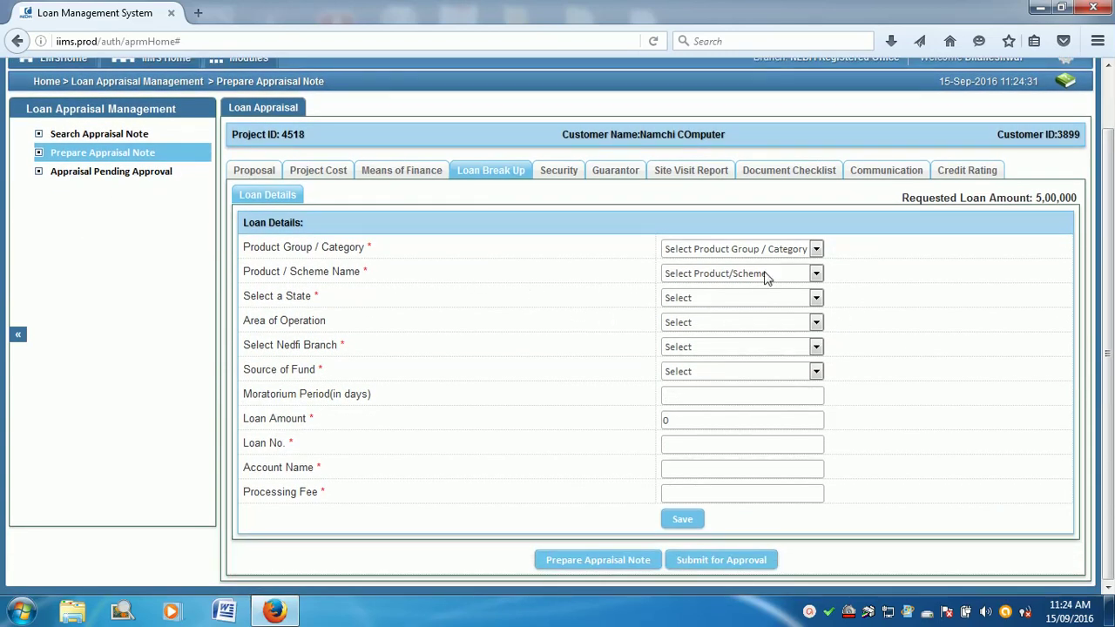
pyautogui.click(815, 250)
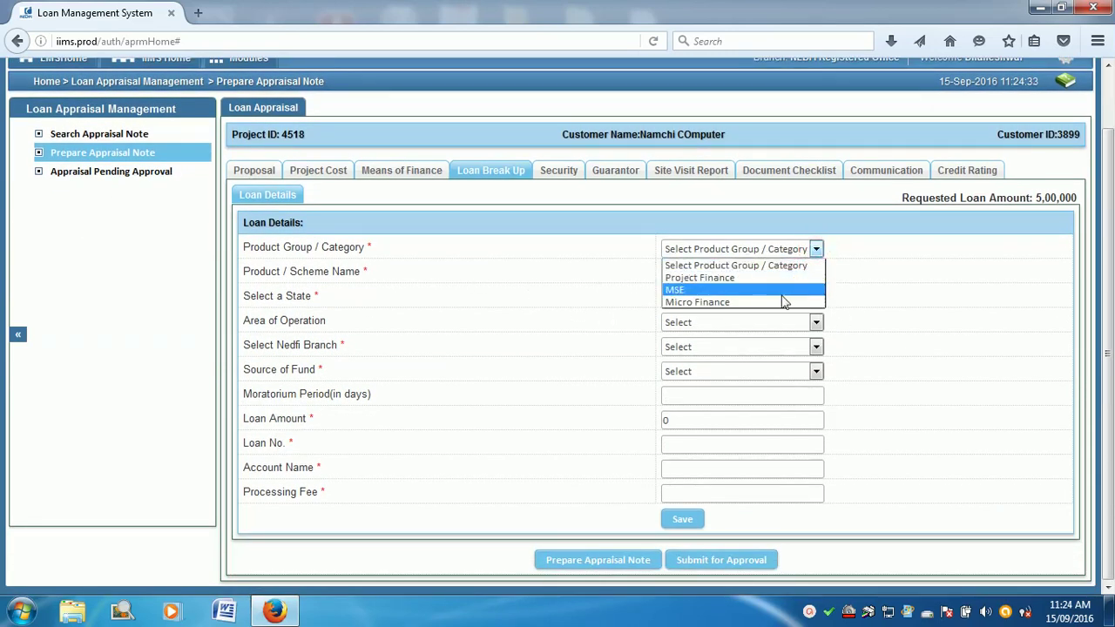
pyautogui.click(776, 290)
pyautogui.click(817, 276)
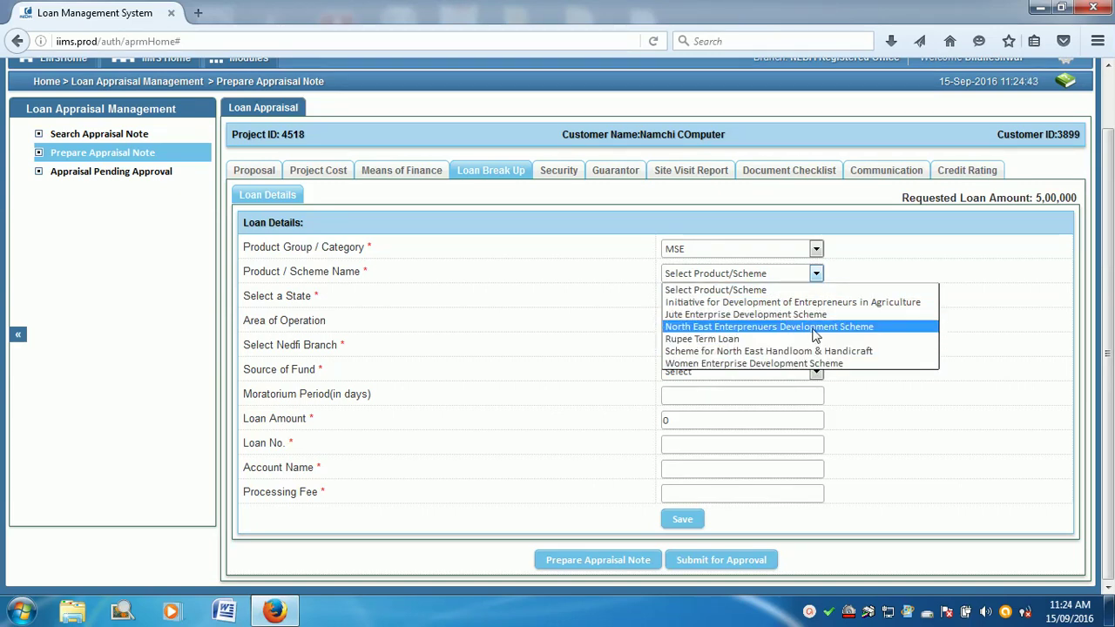
pyautogui.click(723, 329)
pyautogui.click(710, 299)
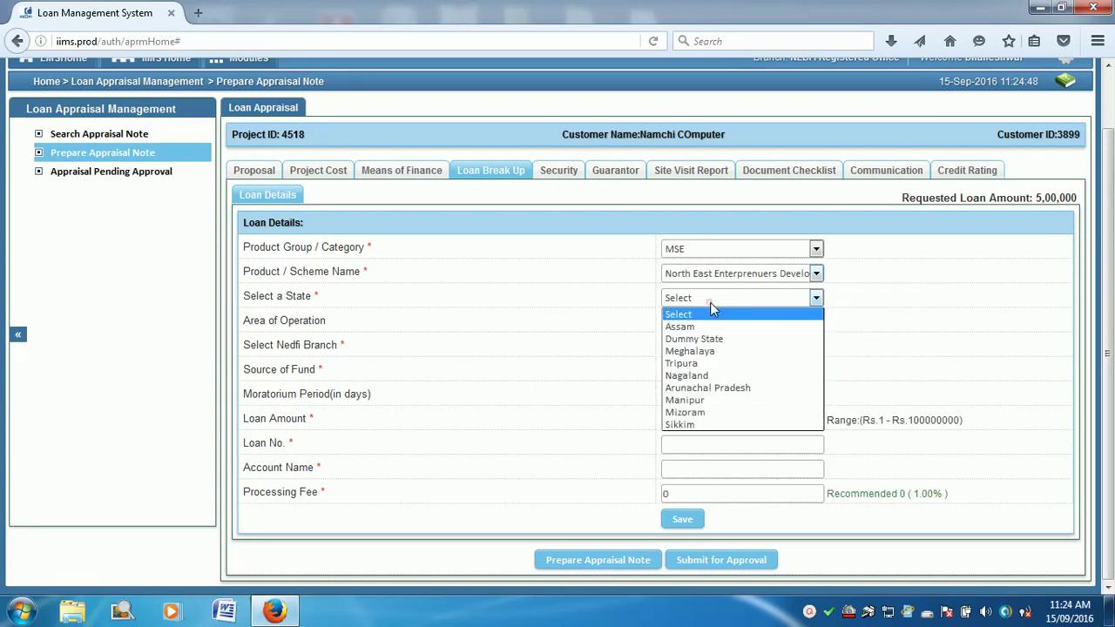
pyautogui.click(730, 425)
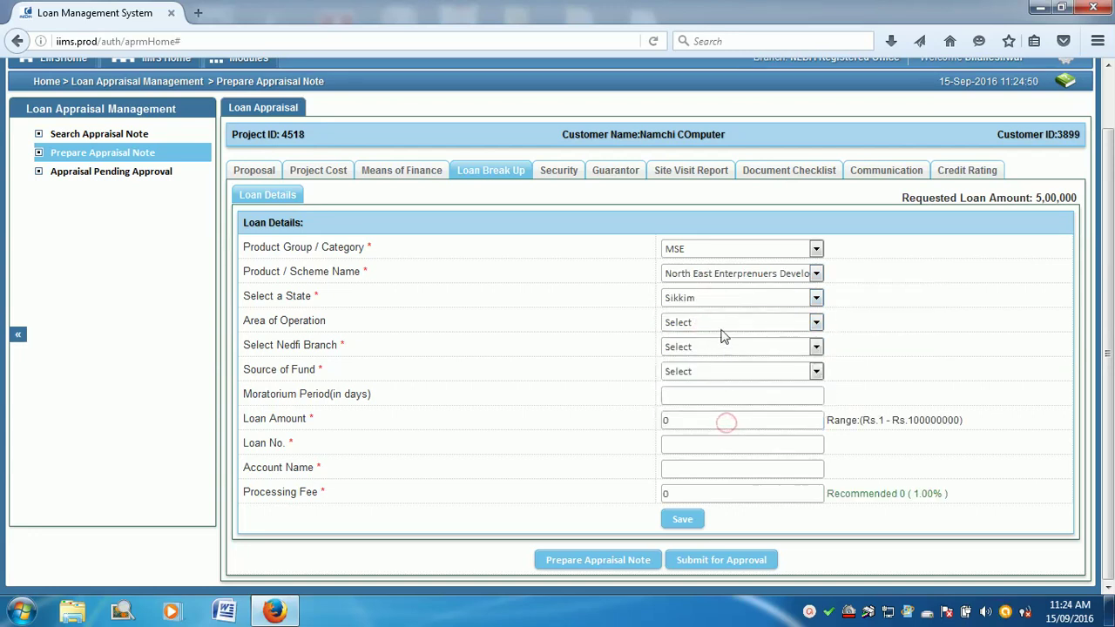
pyautogui.click(728, 326)
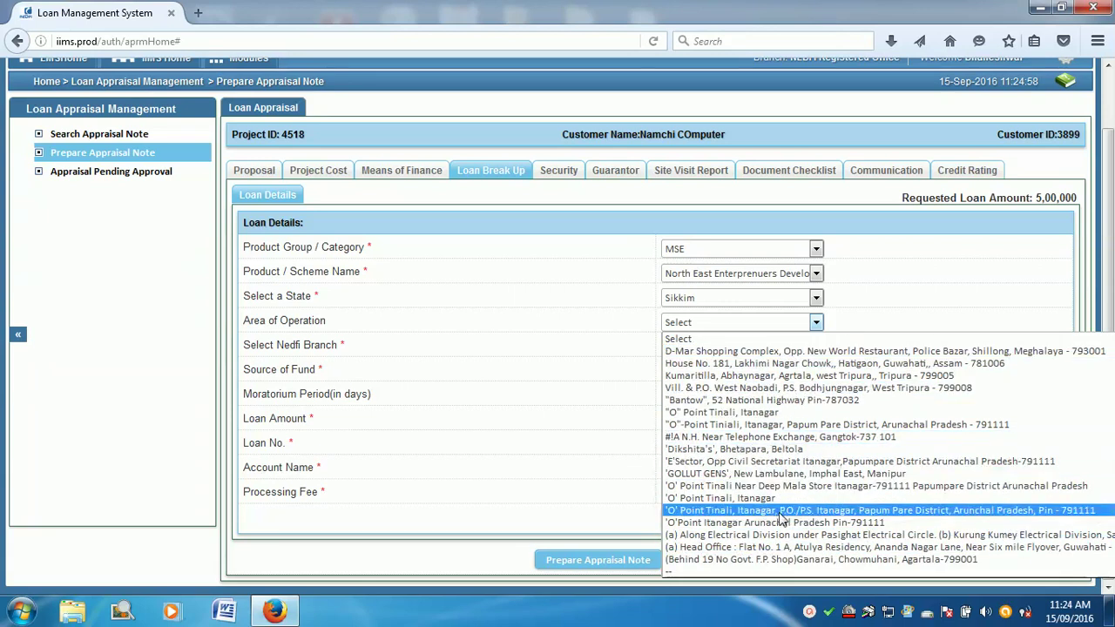
pyautogui.scroll(-15, 791, 523)
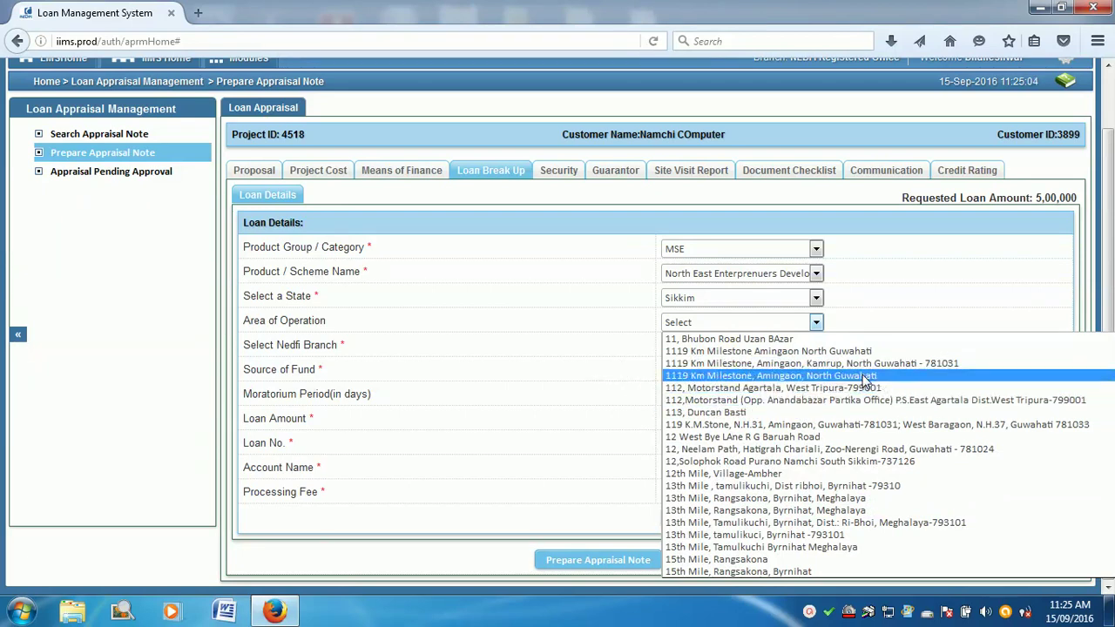
pyautogui.click(910, 328)
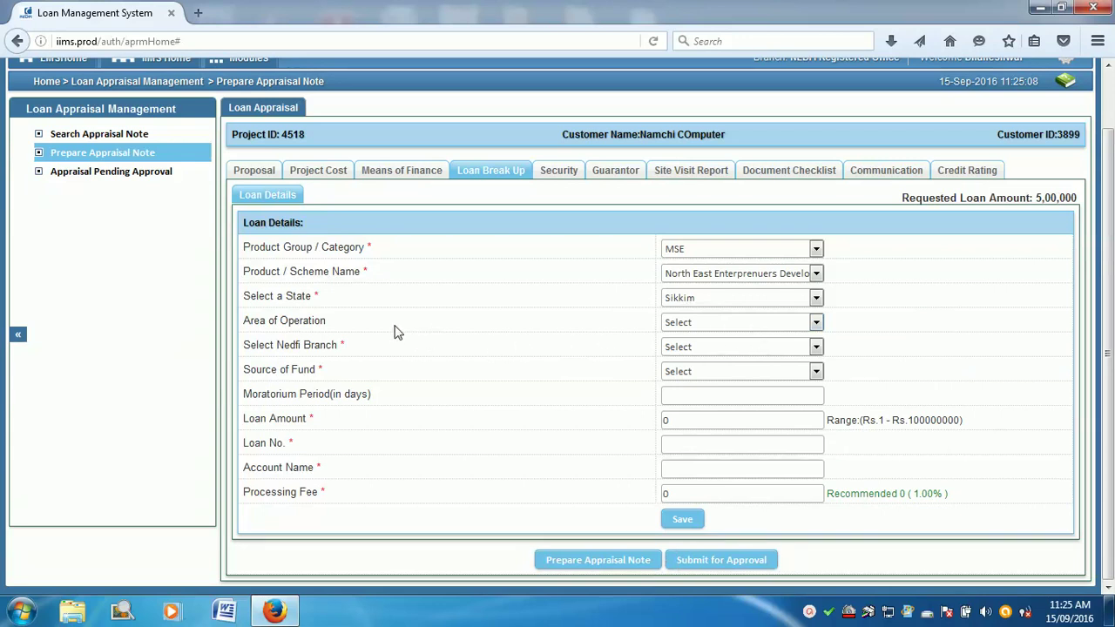
# Step: Enter NEDFi Namchi Branch, DoNER funding, 180-day moratorium, 500000 amount, loan no. 1, and save
pyautogui.click(787, 348)
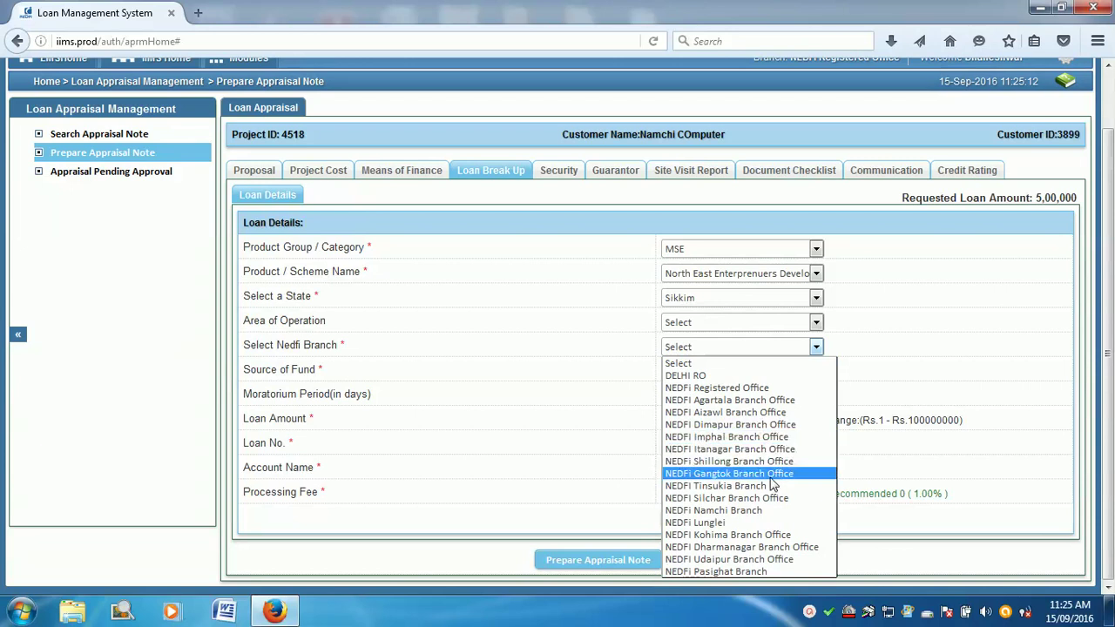
pyautogui.click(763, 509)
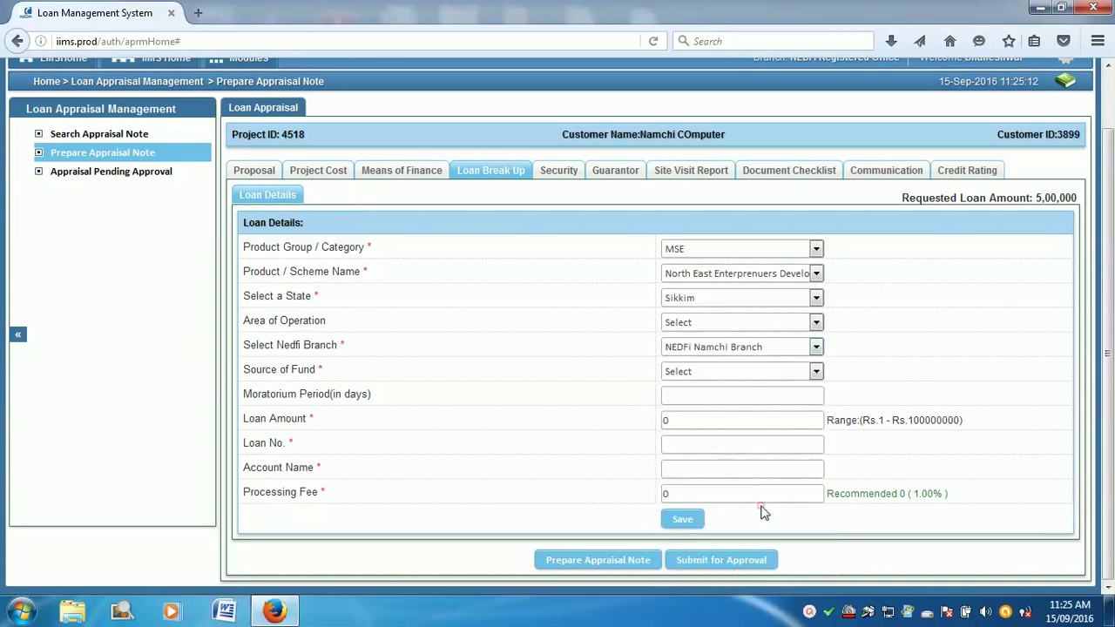
pyautogui.click(714, 374)
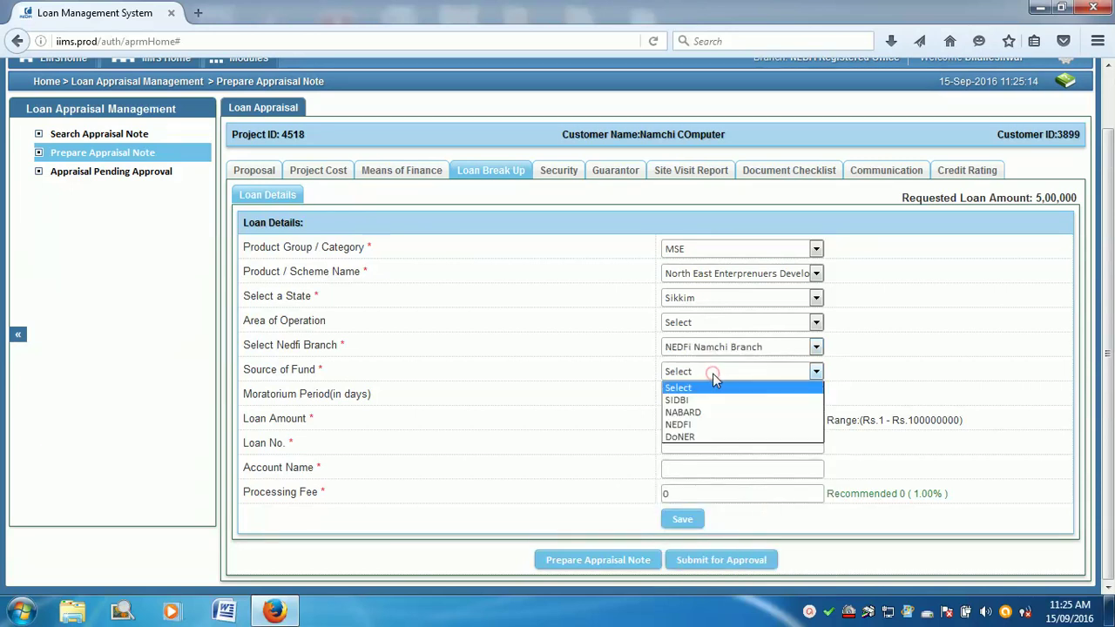
pyautogui.click(702, 438)
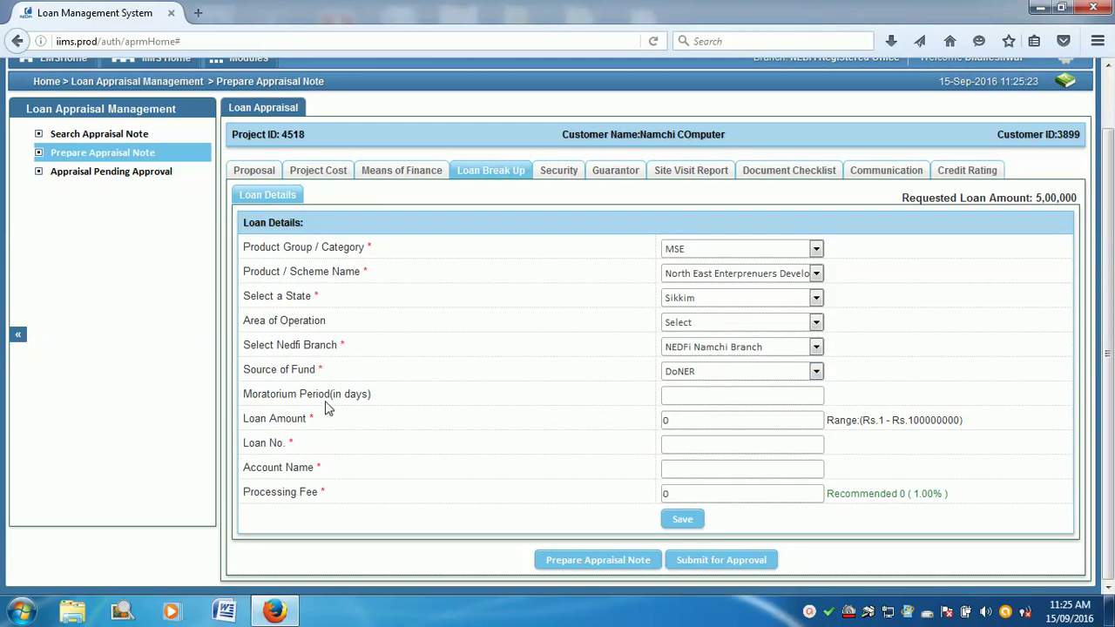
pyautogui.click(678, 396)
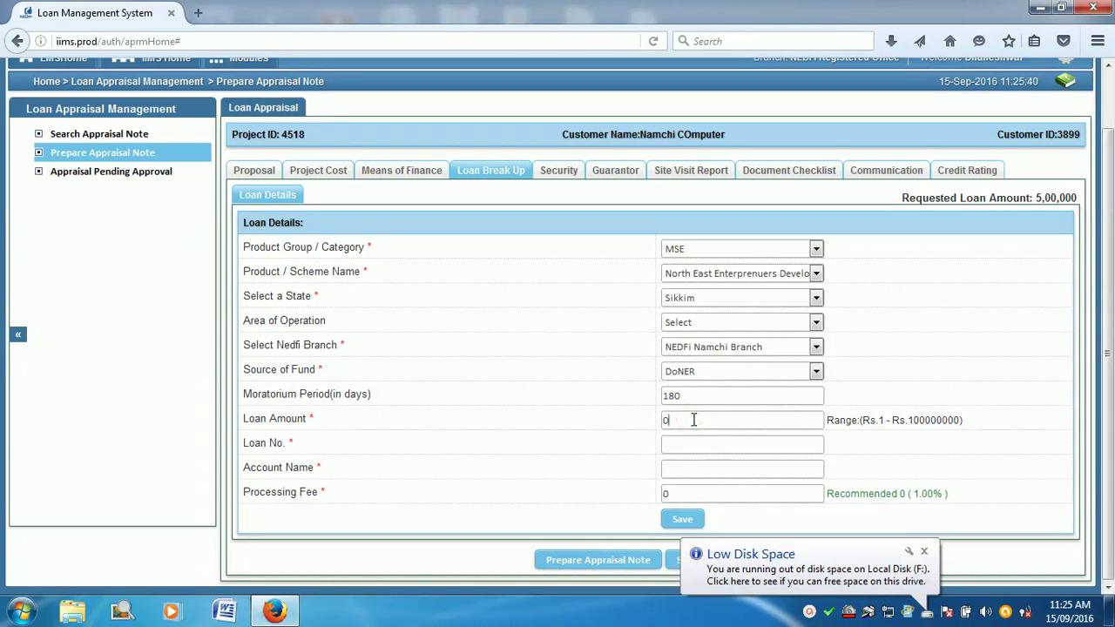
pyautogui.press('BackSpace')
pyautogui.write('5000')
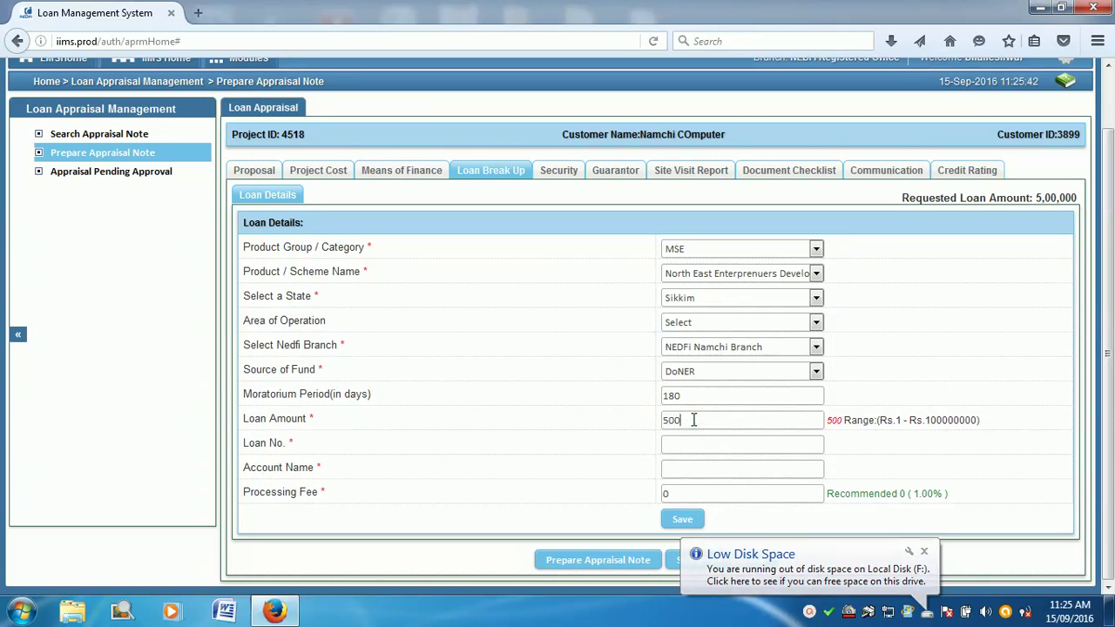
pyautogui.write('0')
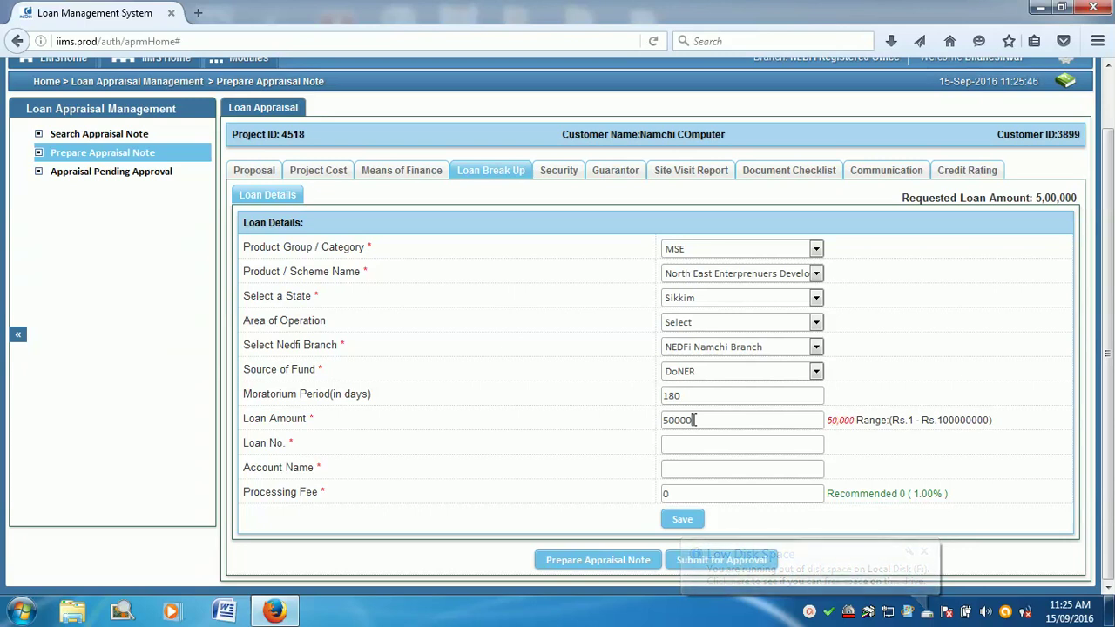
pyautogui.write('0')
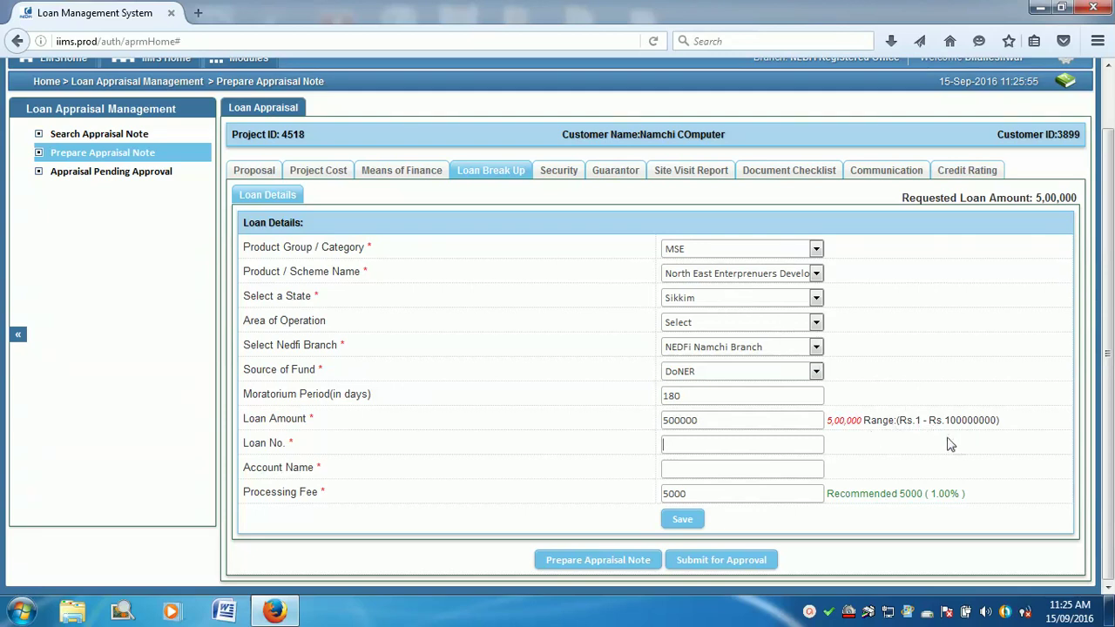
pyautogui.click(721, 454)
pyautogui.click(698, 470)
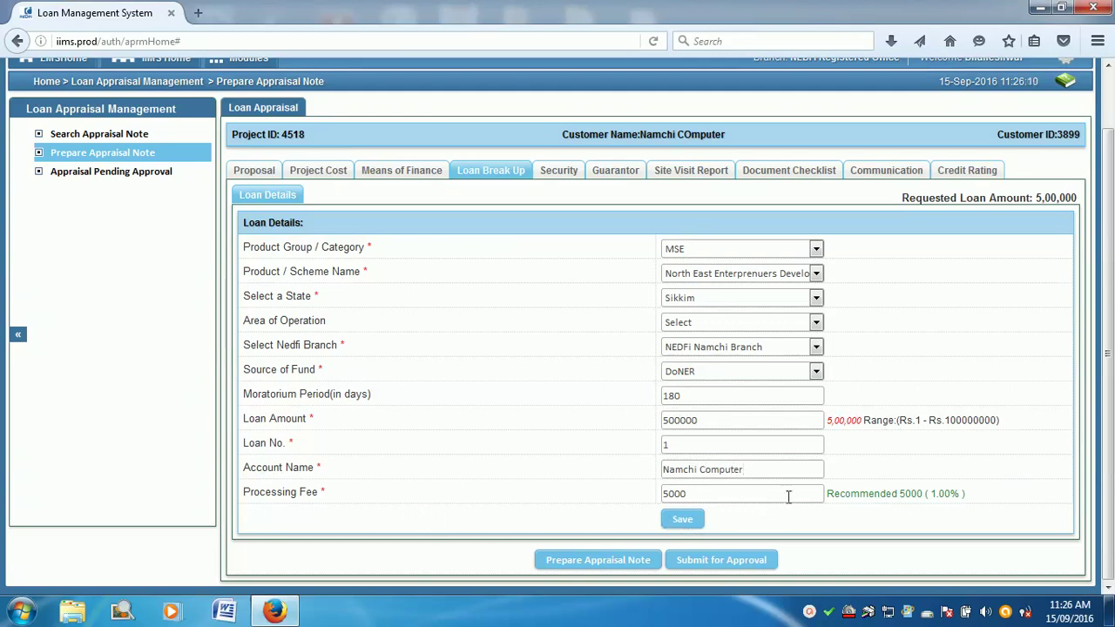
pyautogui.click(683, 520)
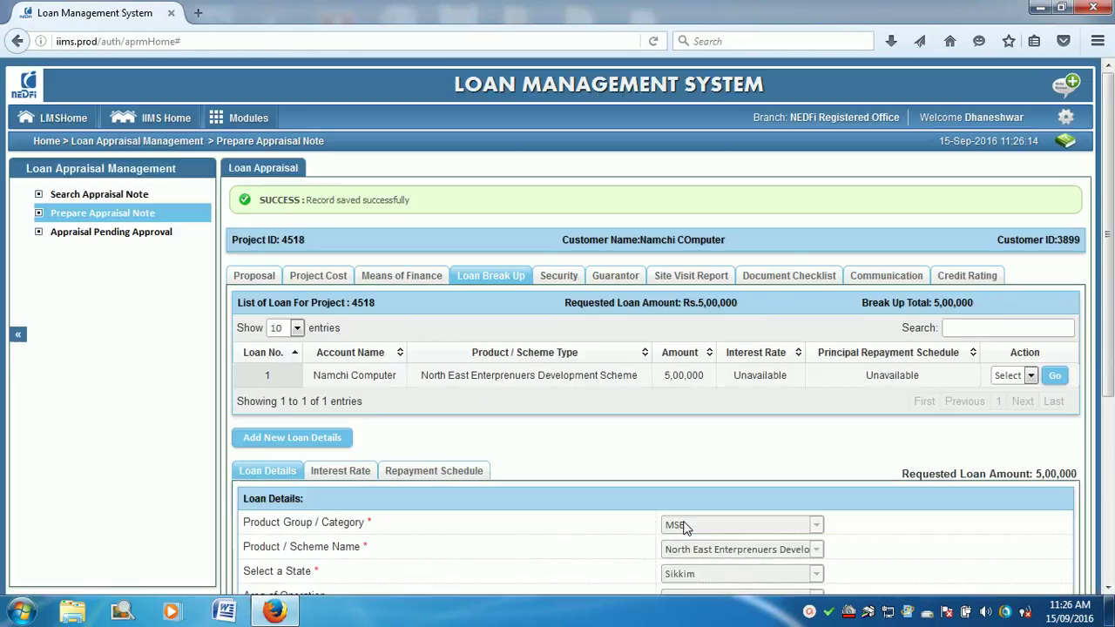
pyautogui.scroll(-4, 675, 387)
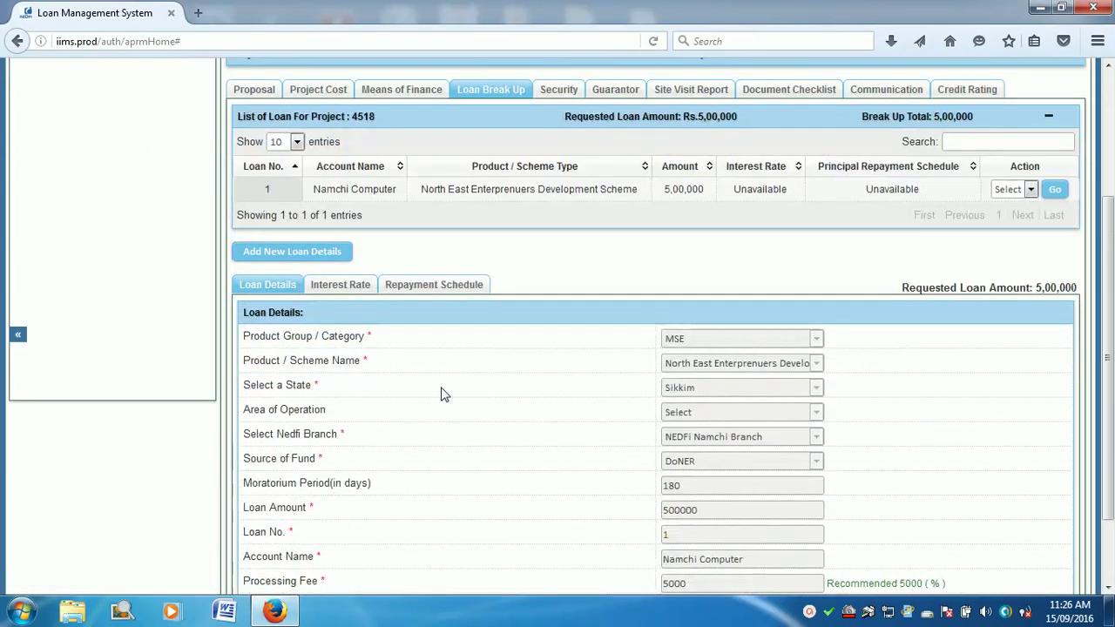
pyautogui.scroll(-2, 433, 347)
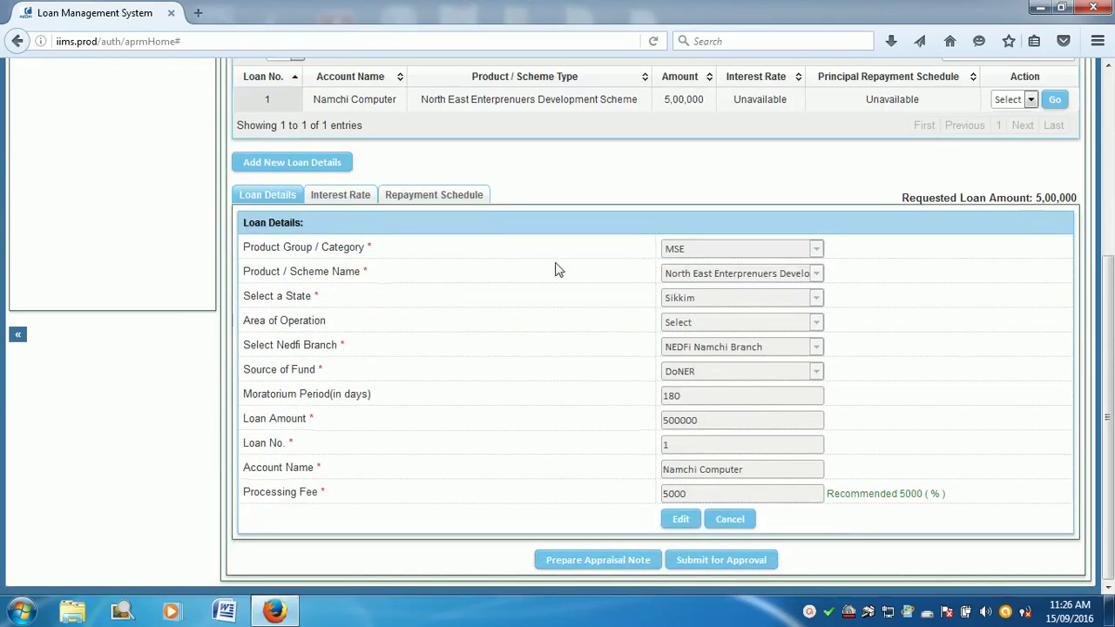
# Step: Set the loan's interest category to Fixed with interest type FIXED 8%
pyautogui.click(341, 195)
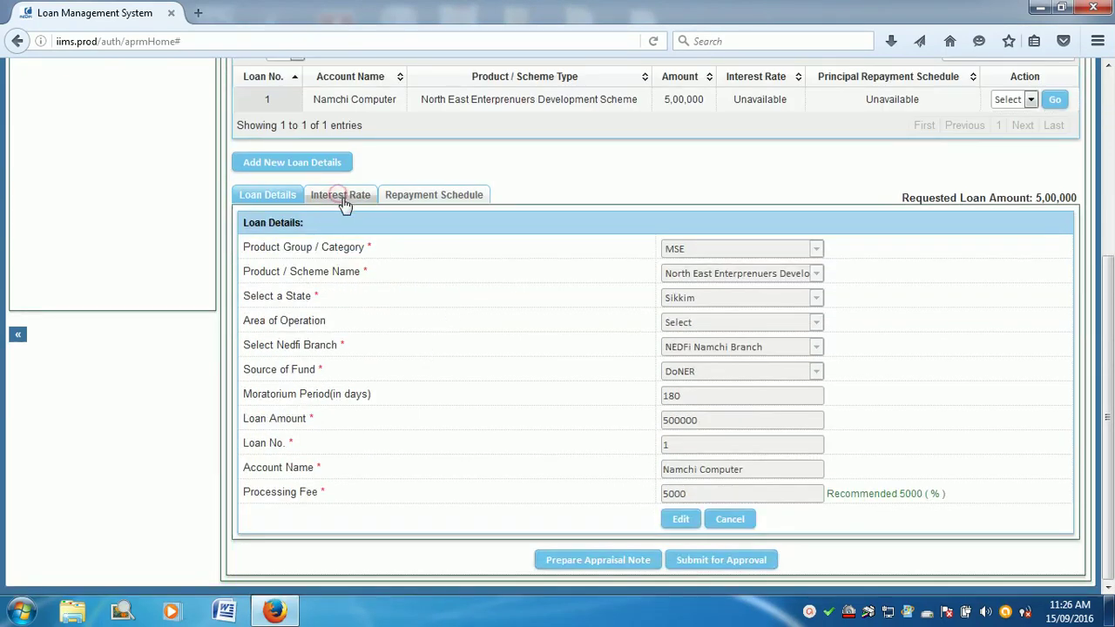
pyautogui.click(548, 471)
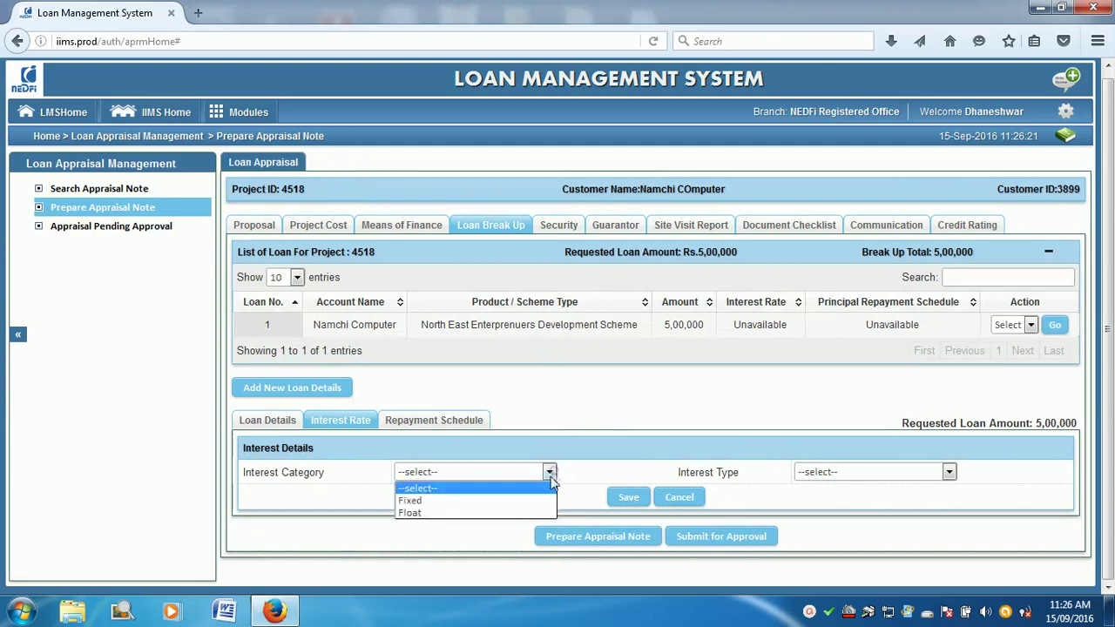
pyautogui.click(520, 506)
pyautogui.click(858, 472)
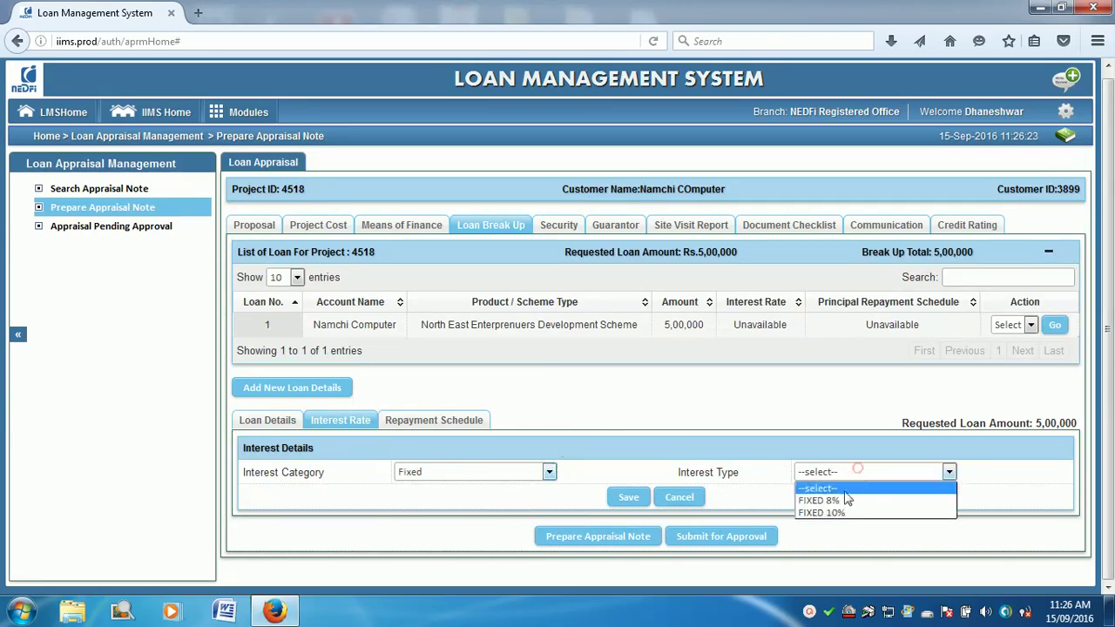
pyautogui.click(842, 499)
pyautogui.scroll(-3, 755, 492)
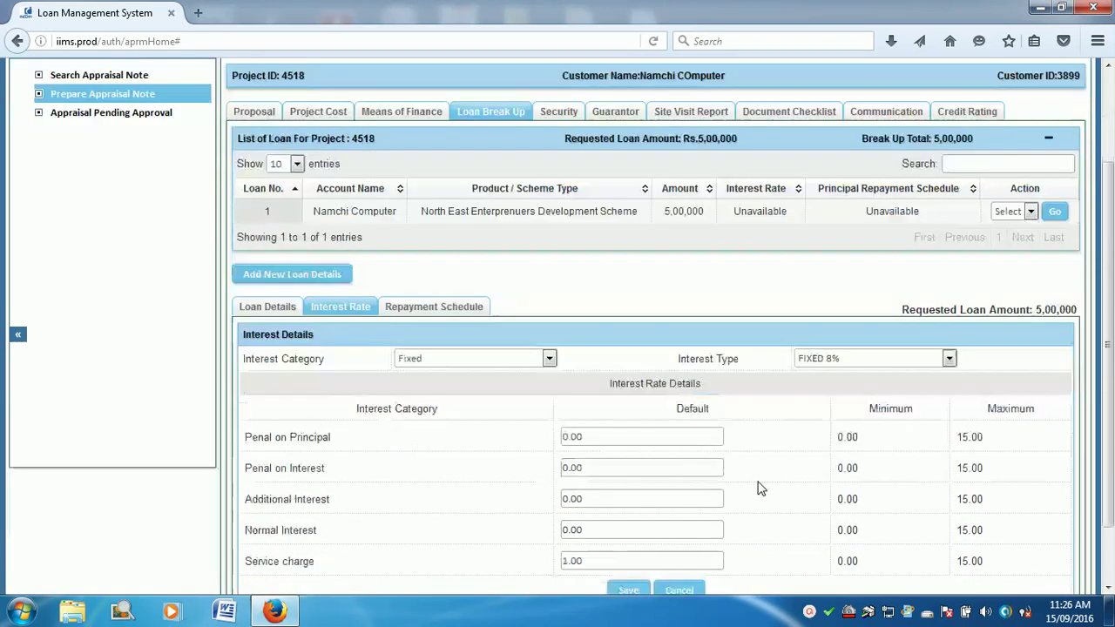
# Step: Enter service charge 0, normal interest 8, penal on interest and principal 2, and save
pyautogui.moveTo(583, 491); pyautogui.dragTo(520, 488)
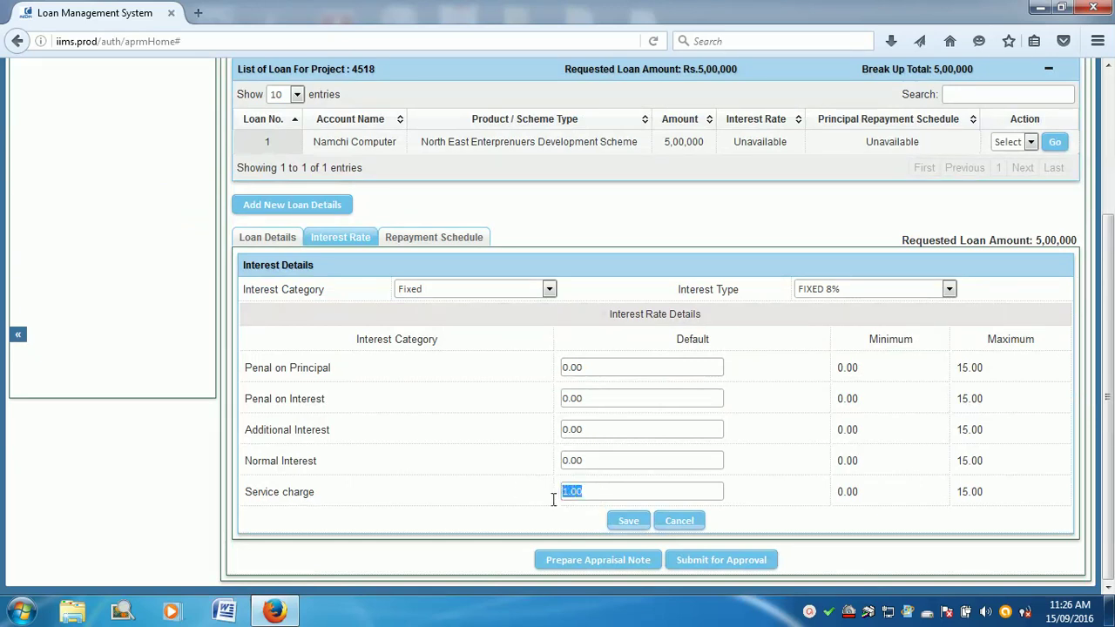
pyautogui.write('0')
pyautogui.moveTo(601, 465); pyautogui.dragTo(548, 453)
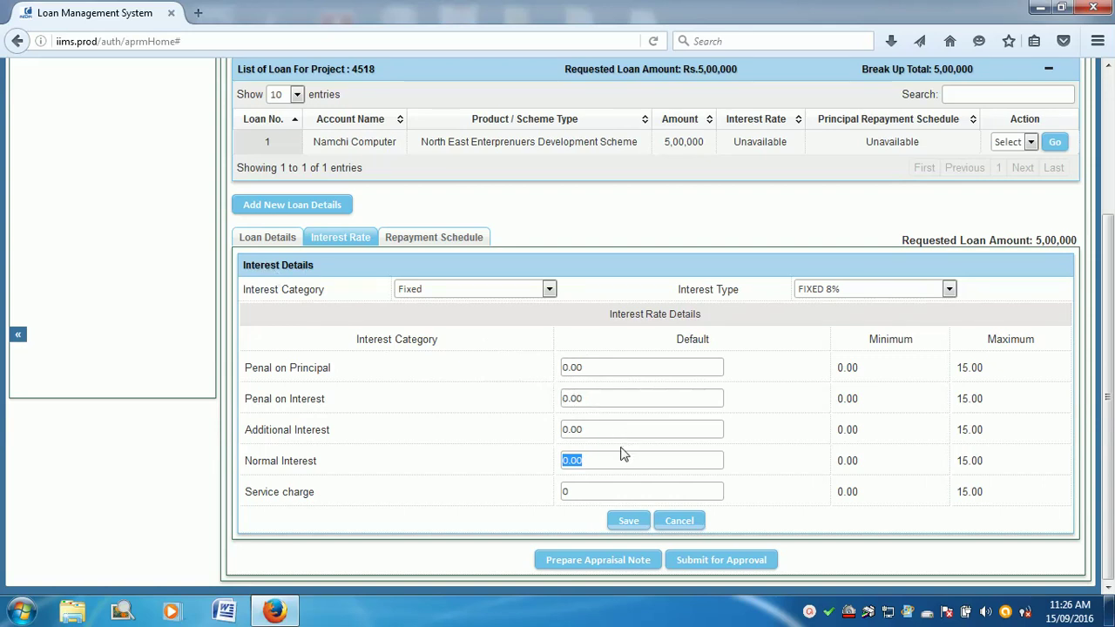
pyautogui.write('8')
pyautogui.moveTo(596, 430); pyautogui.dragTo(558, 425)
pyautogui.write('5')
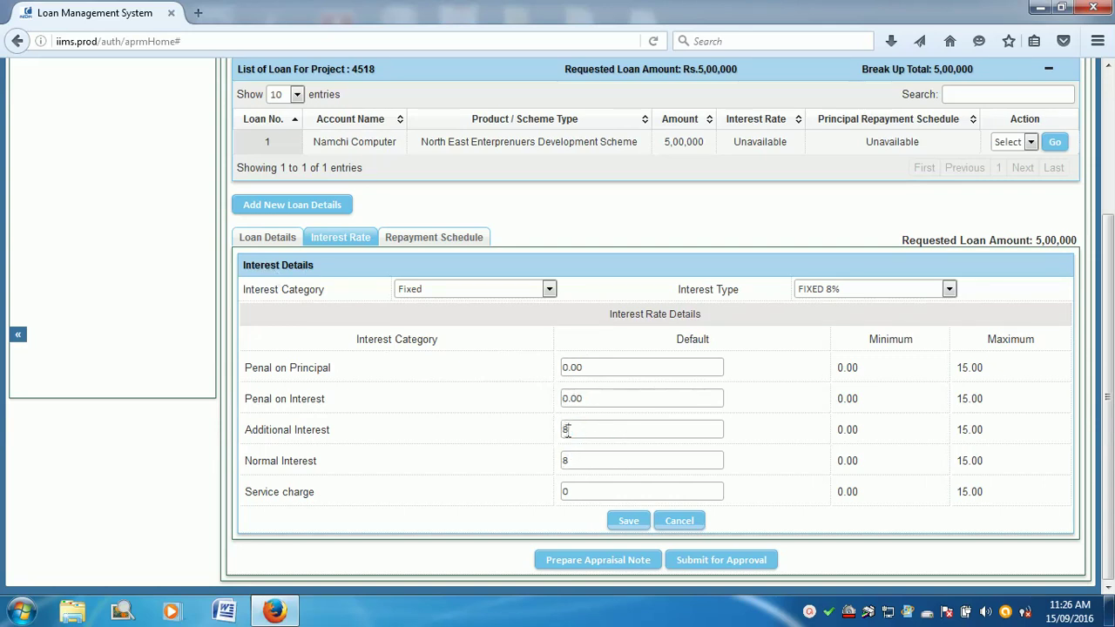
pyautogui.moveTo(582, 399); pyautogui.dragTo(474, 394)
pyautogui.write('2')
pyautogui.moveTo(592, 376); pyautogui.dragTo(480, 361)
pyautogui.write('2')
pyautogui.click(628, 521)
pyautogui.scroll(-5, 632, 529)
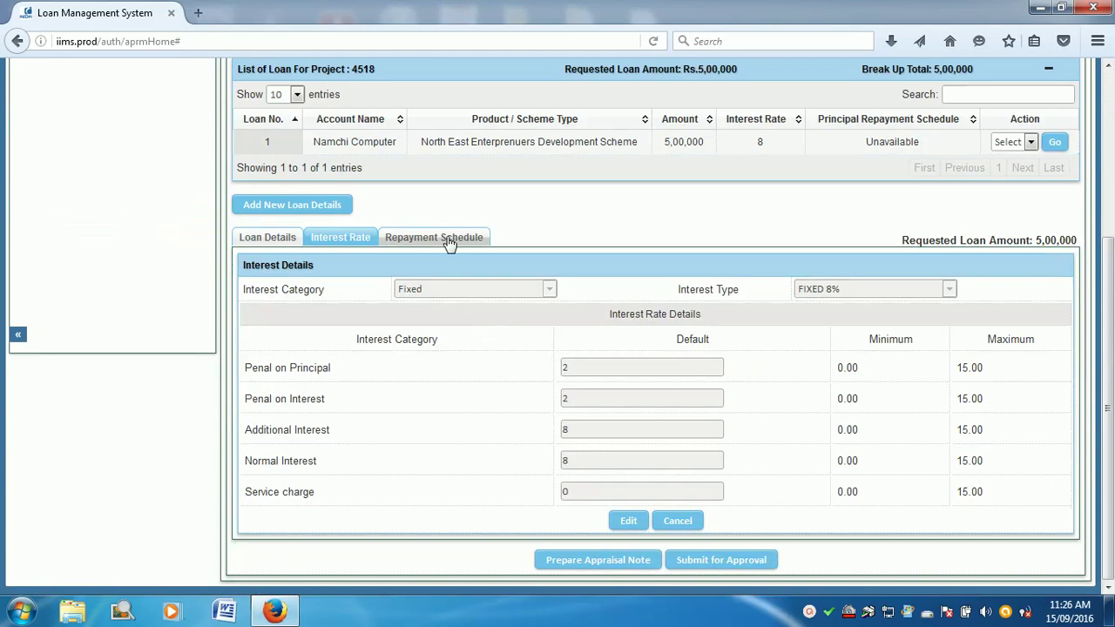
# Step: Set principal repayment to start 01-Jan-2017 on a Monthly cycle with days tolerance 0
pyautogui.click(449, 238)
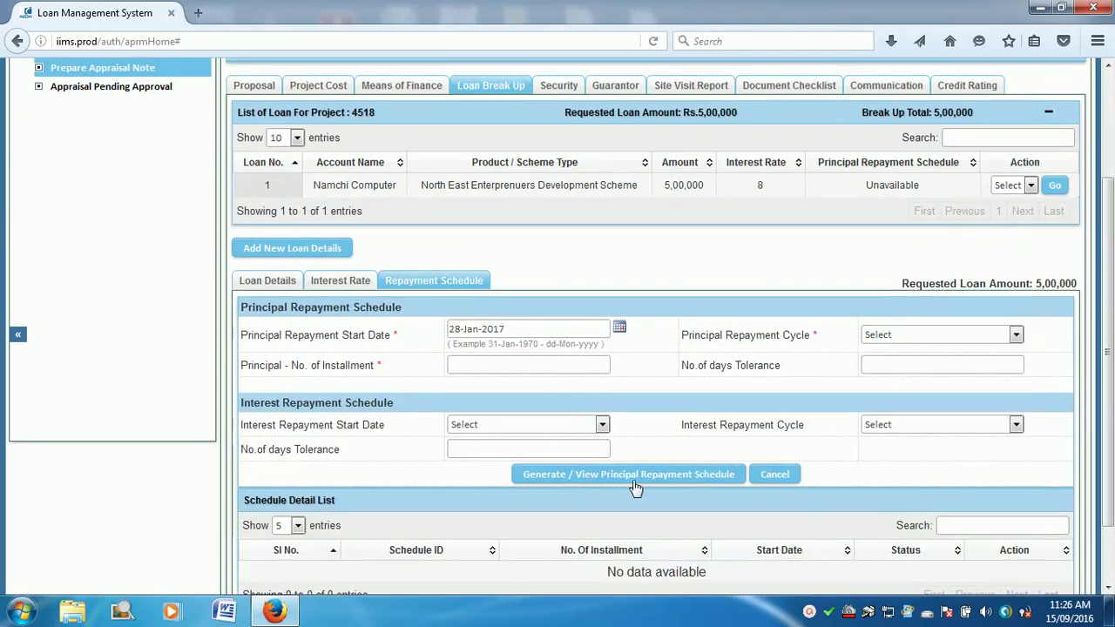
pyautogui.scroll(-2, 636, 484)
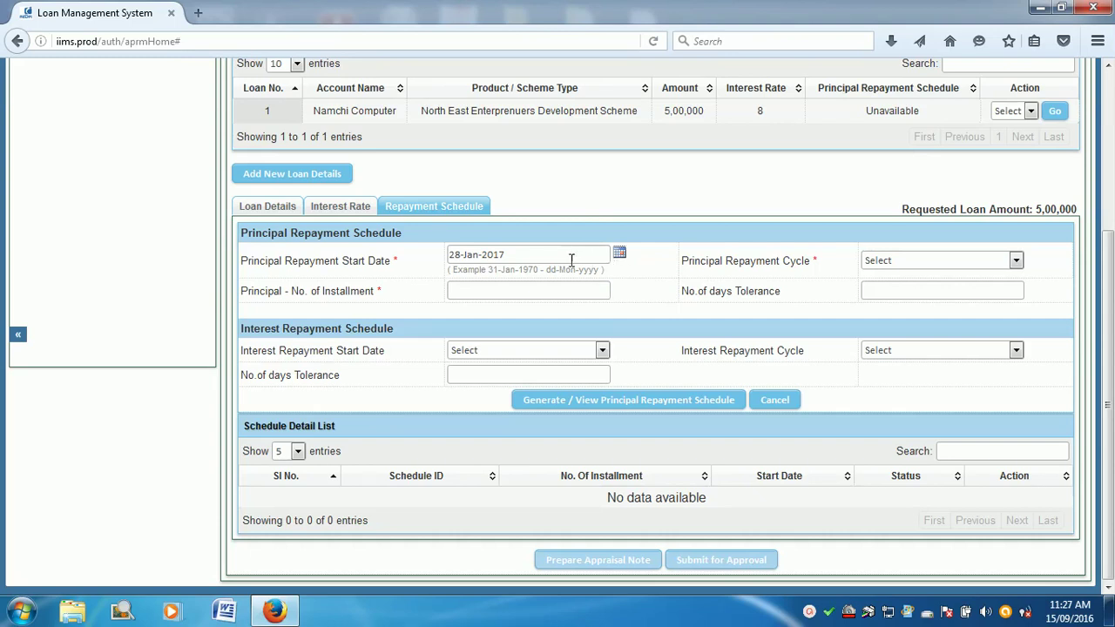
pyautogui.click(618, 253)
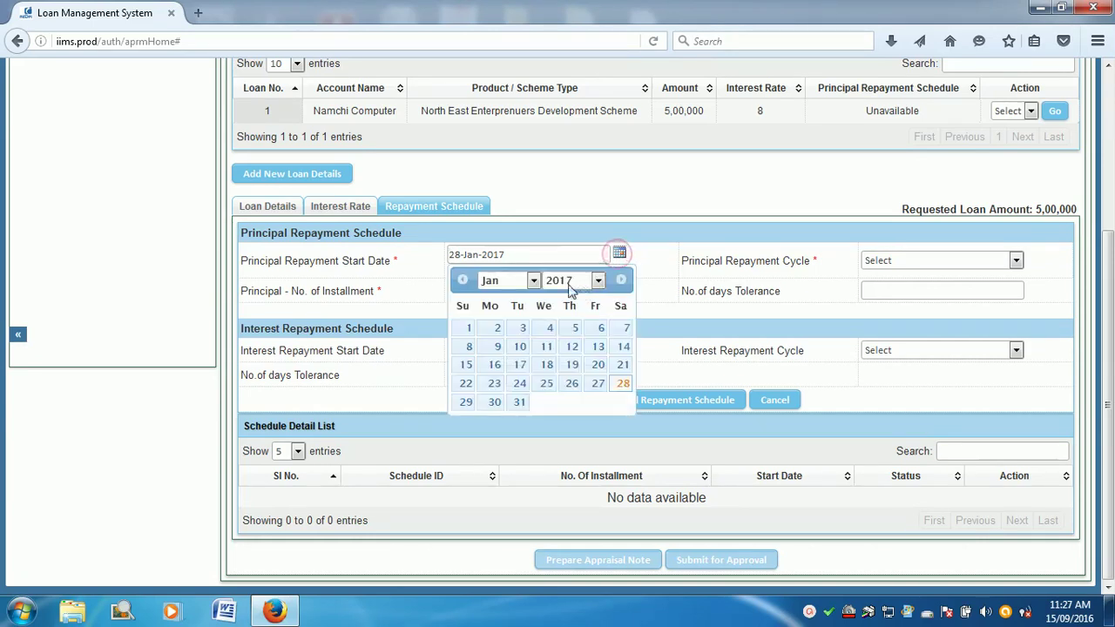
pyautogui.click(468, 331)
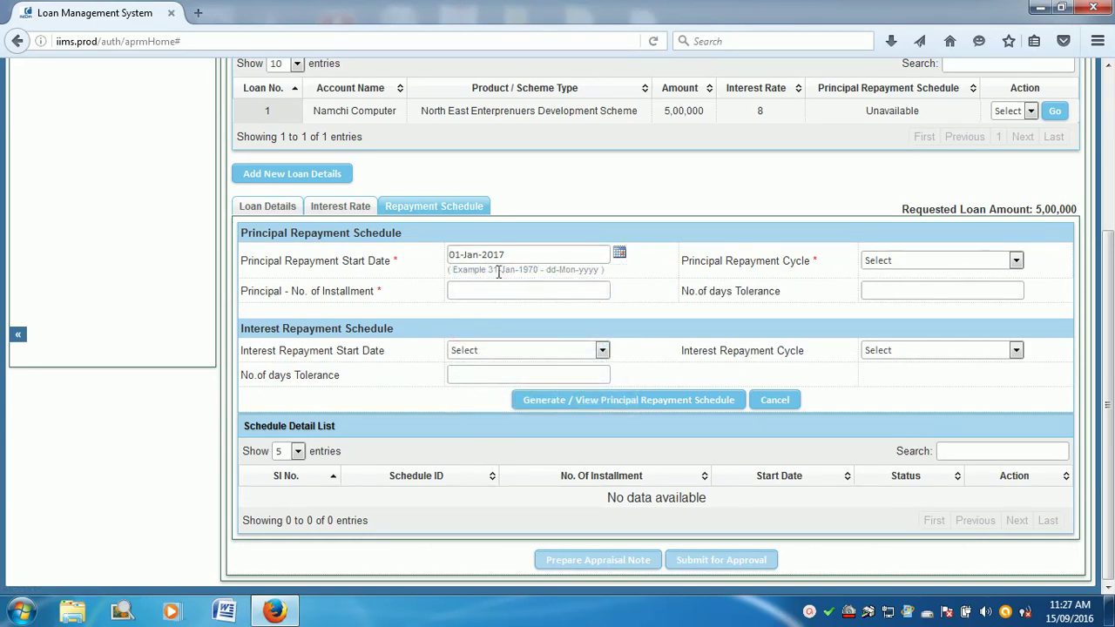
pyautogui.click(1015, 266)
pyautogui.click(970, 288)
pyautogui.click(865, 293)
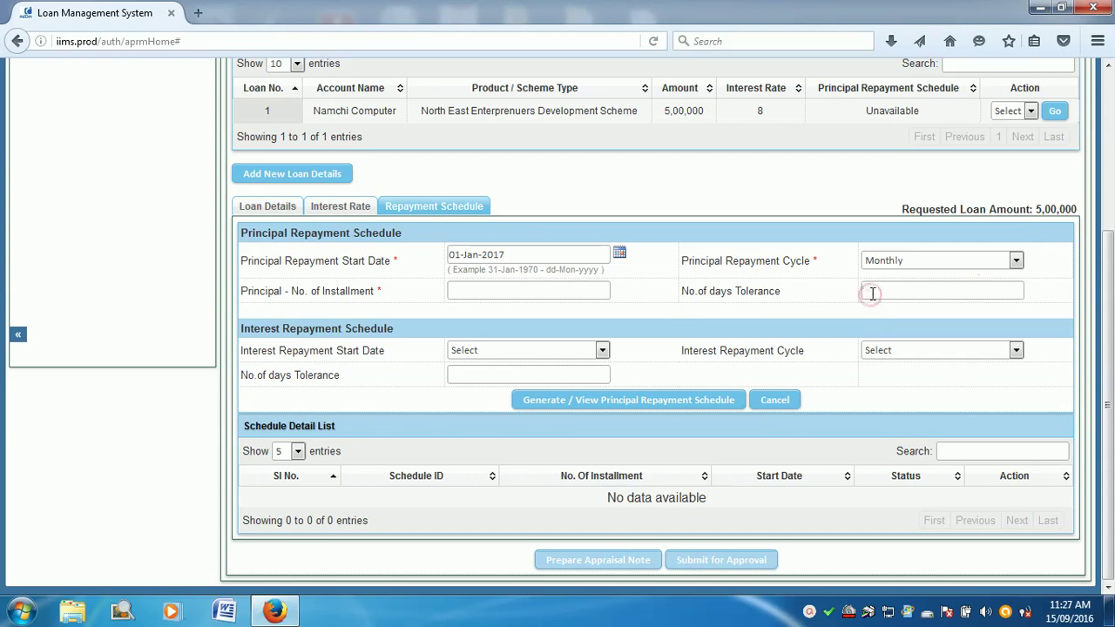
pyautogui.write('0')
# Step: Set interest repayment to start on day 1, Monthly, with tolerance 0
pyautogui.click(518, 352)
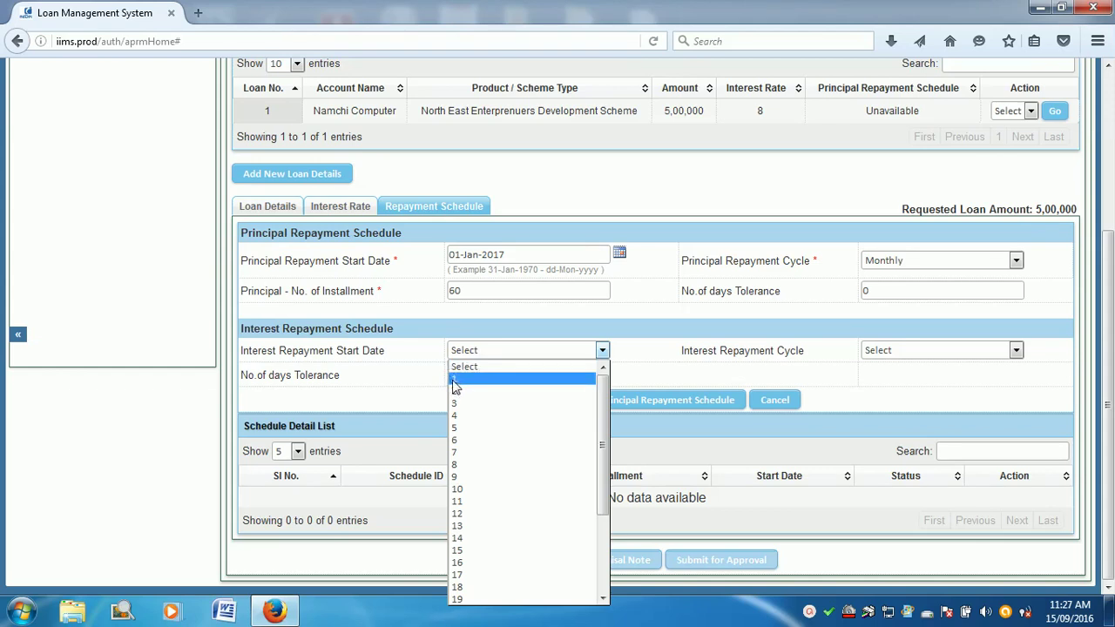
pyautogui.click(455, 381)
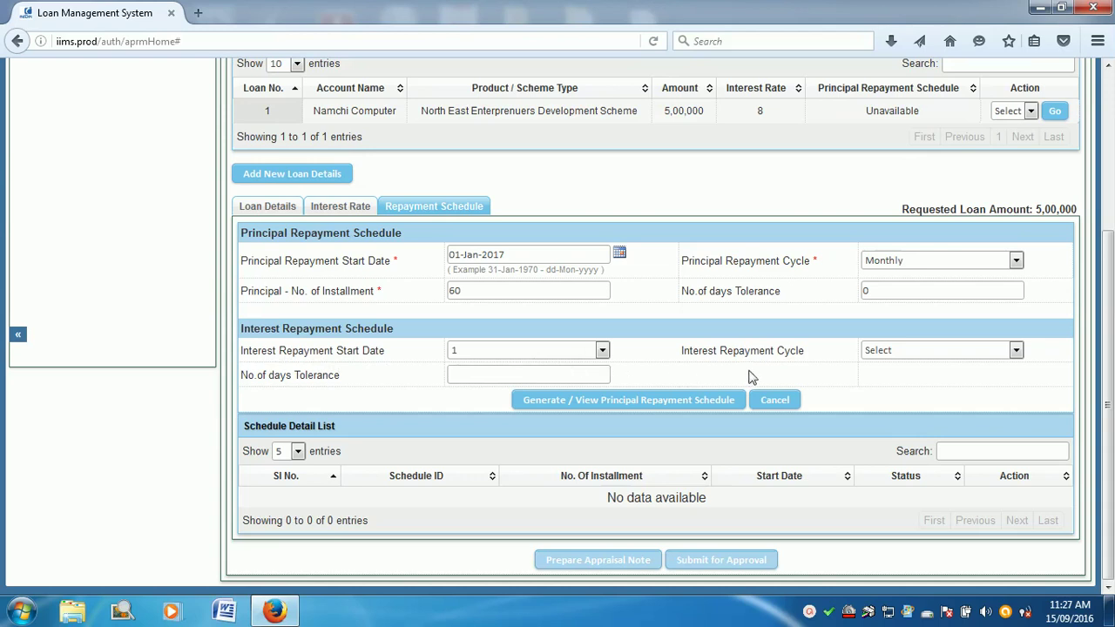
pyautogui.click(911, 352)
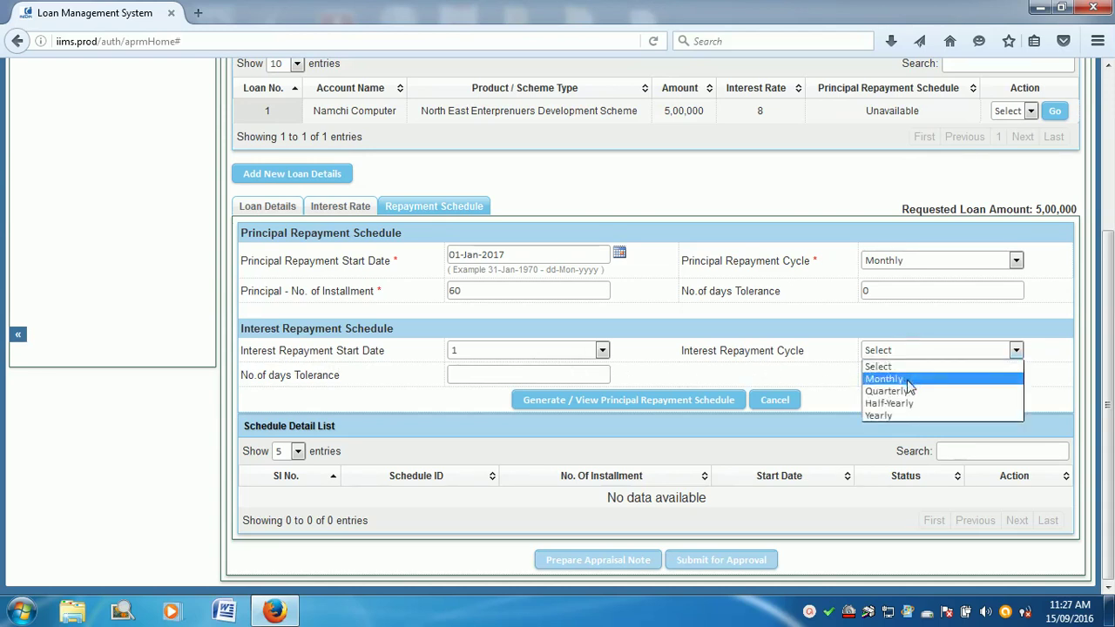
pyautogui.click(909, 386)
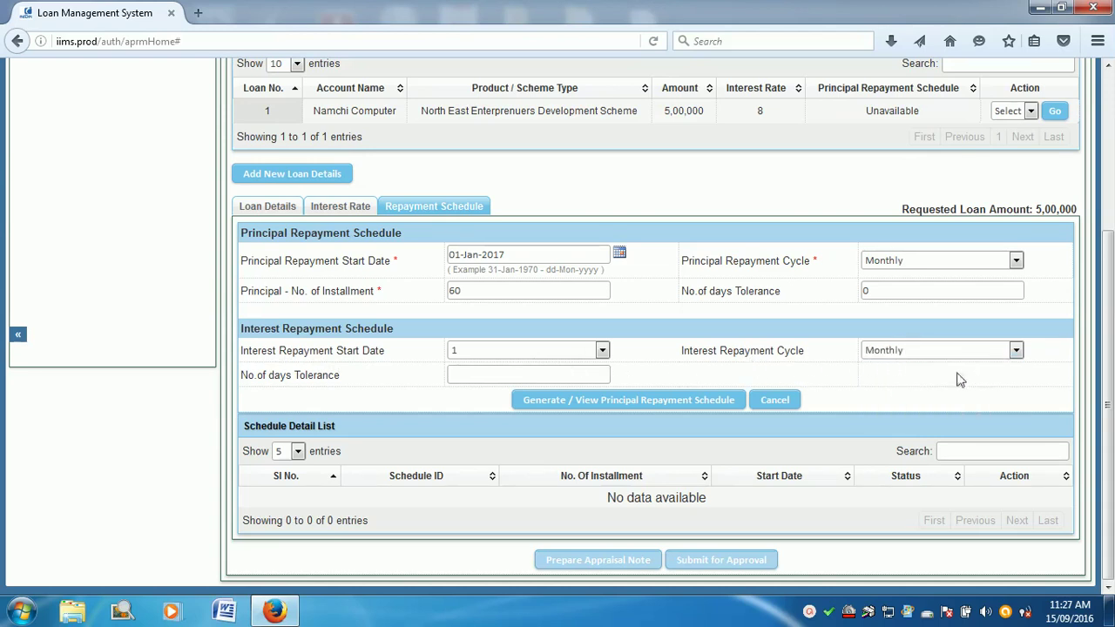
pyautogui.write('0')
# Step: Generate the principal schedule and check the 8333 installments, 8353 final one and 500000.00 total
pyautogui.click(673, 408)
pyautogui.scroll(-2, 822, 453)
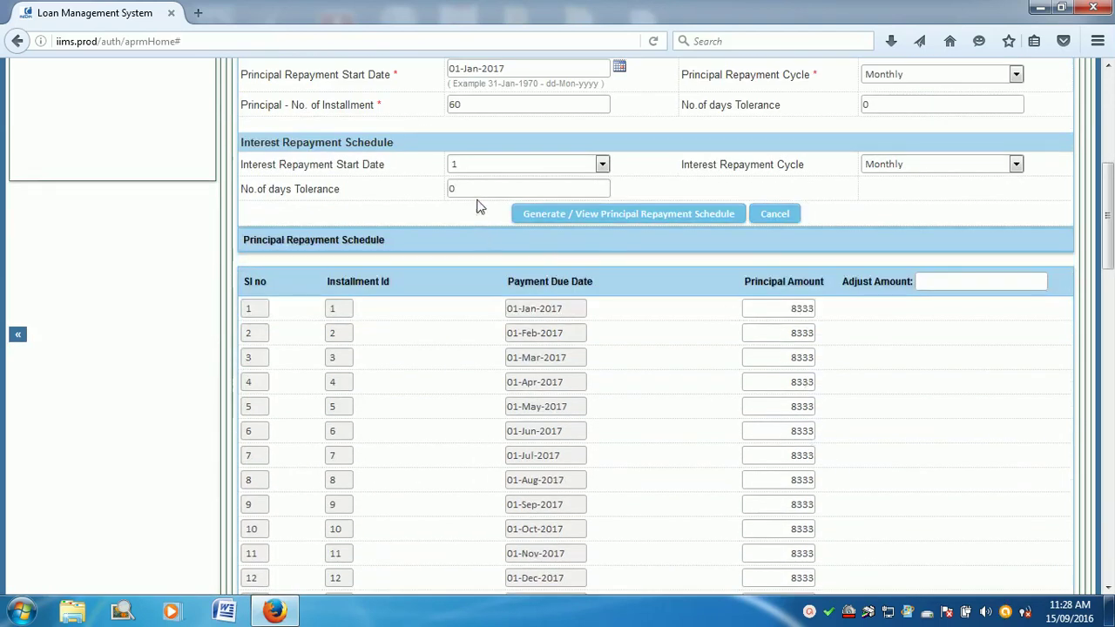
pyautogui.scroll(-3, 789, 347)
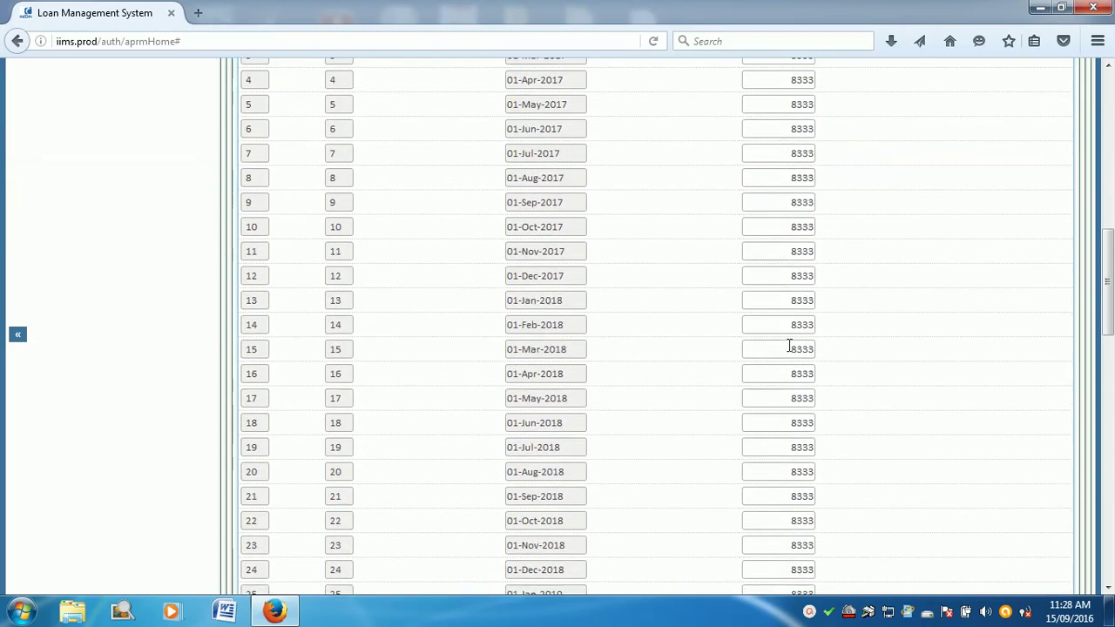
pyautogui.scroll(-1, 789, 347)
pyautogui.doubleClick(789, 328)
pyautogui.click(778, 372)
pyautogui.doubleClick(779, 352)
pyautogui.scroll(-1, 852, 393)
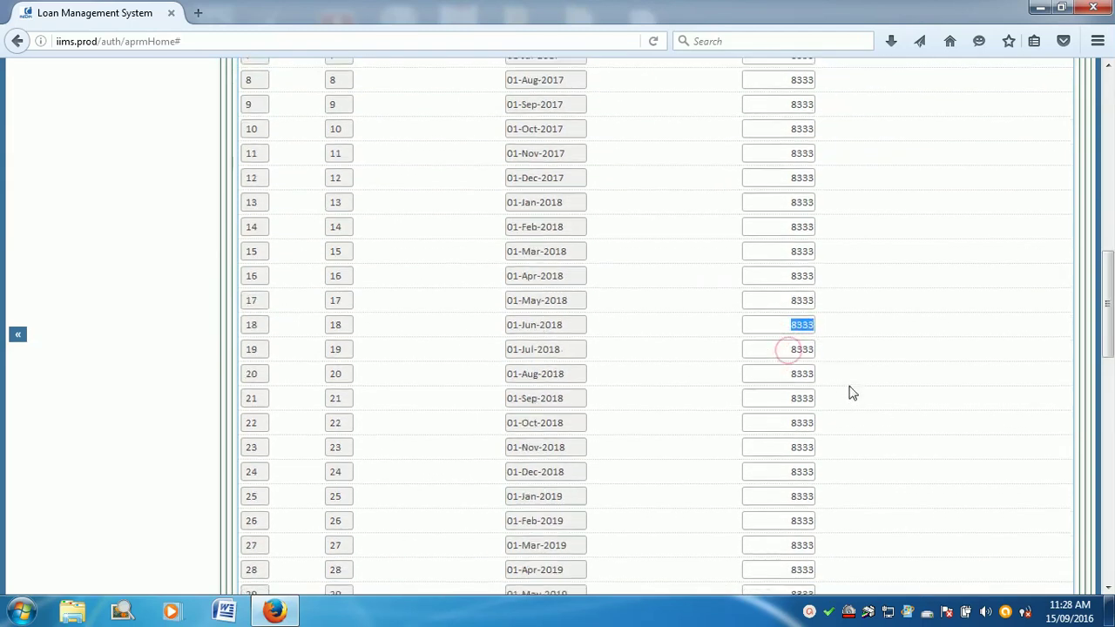
pyautogui.scroll(-10, 852, 393)
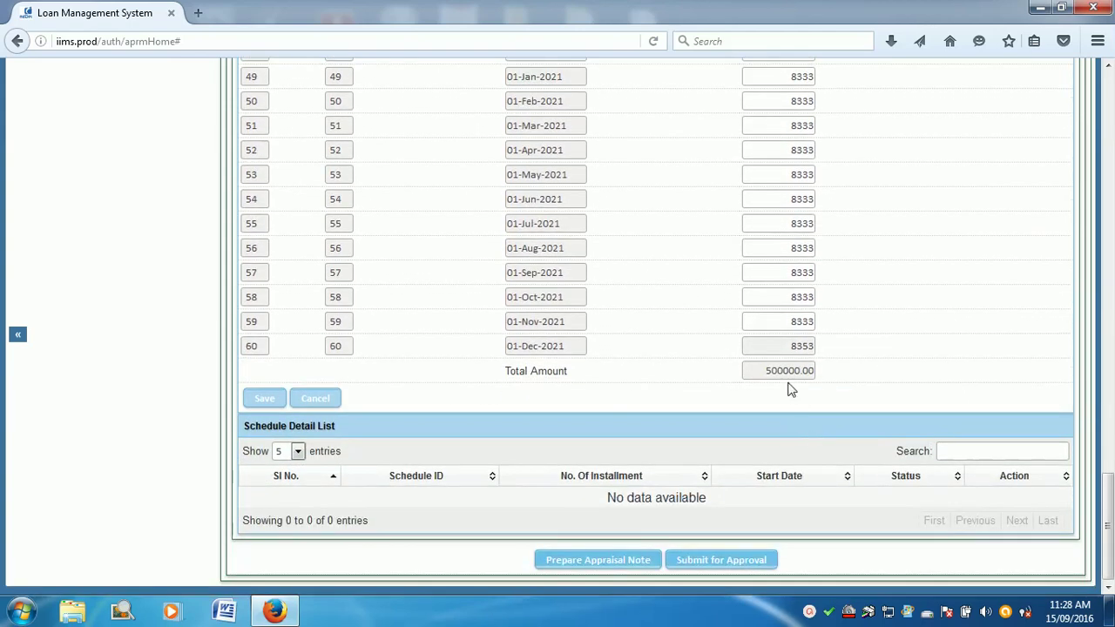
pyautogui.doubleClick(789, 321)
pyautogui.doubleClick(791, 346)
pyautogui.click(765, 370)
pyautogui.scroll(10, 575, 376)
pyautogui.scroll(10, 573, 374)
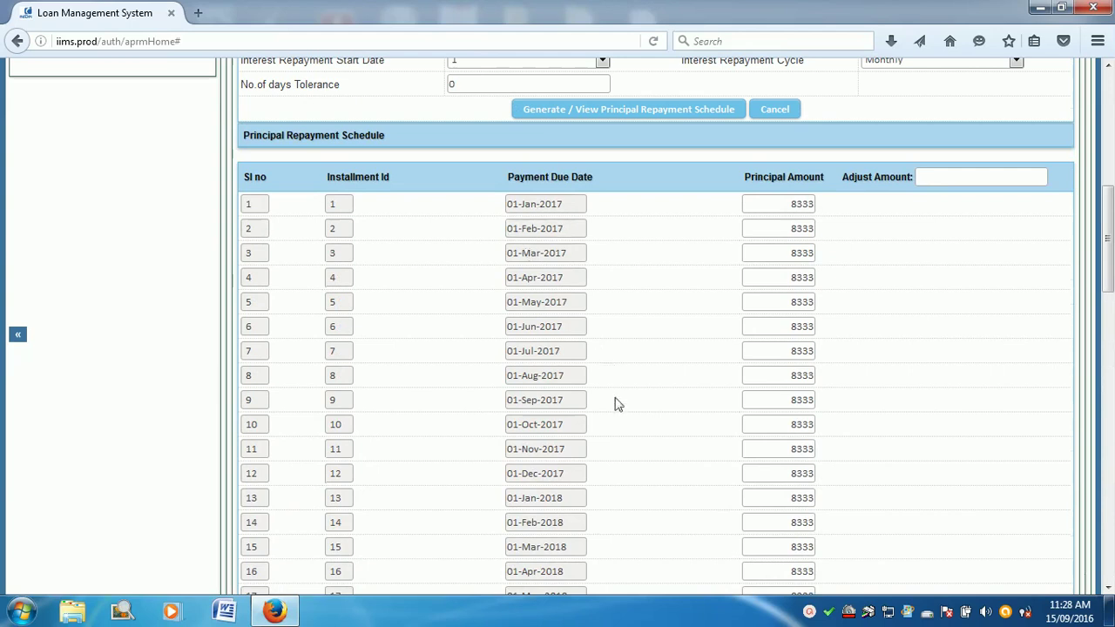
pyautogui.scroll(-20, 608, 364)
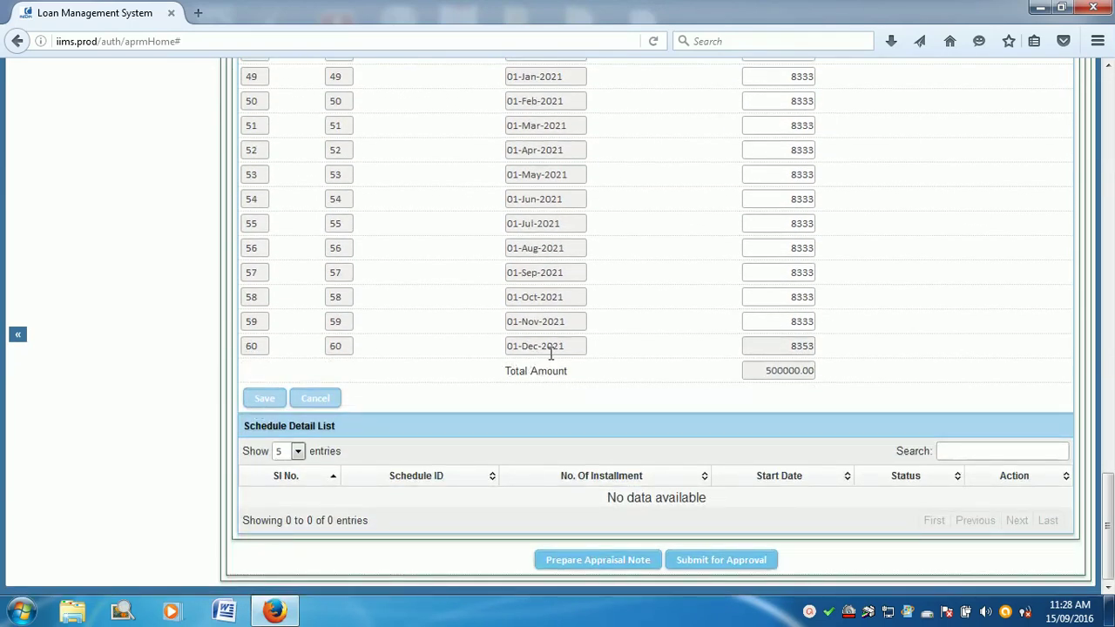
# Step: Save the schedule as SCH6102, review its installments, and revisit the loan and interest details
pyautogui.click(264, 399)
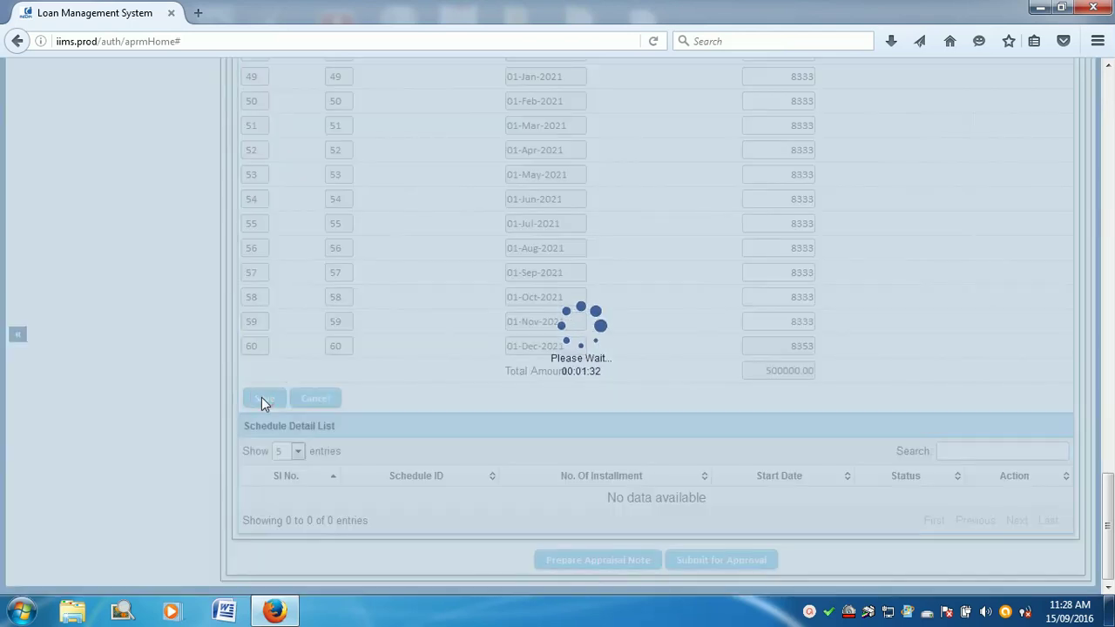
pyautogui.scroll(-4, 553, 431)
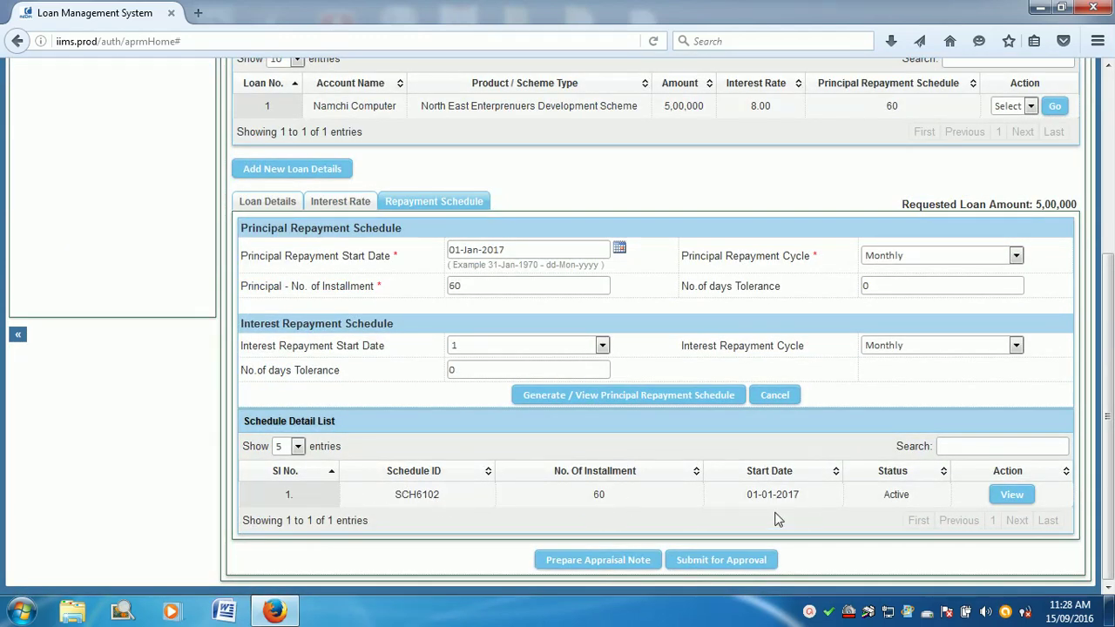
pyautogui.click(1010, 495)
pyautogui.scroll(-15, 688, 444)
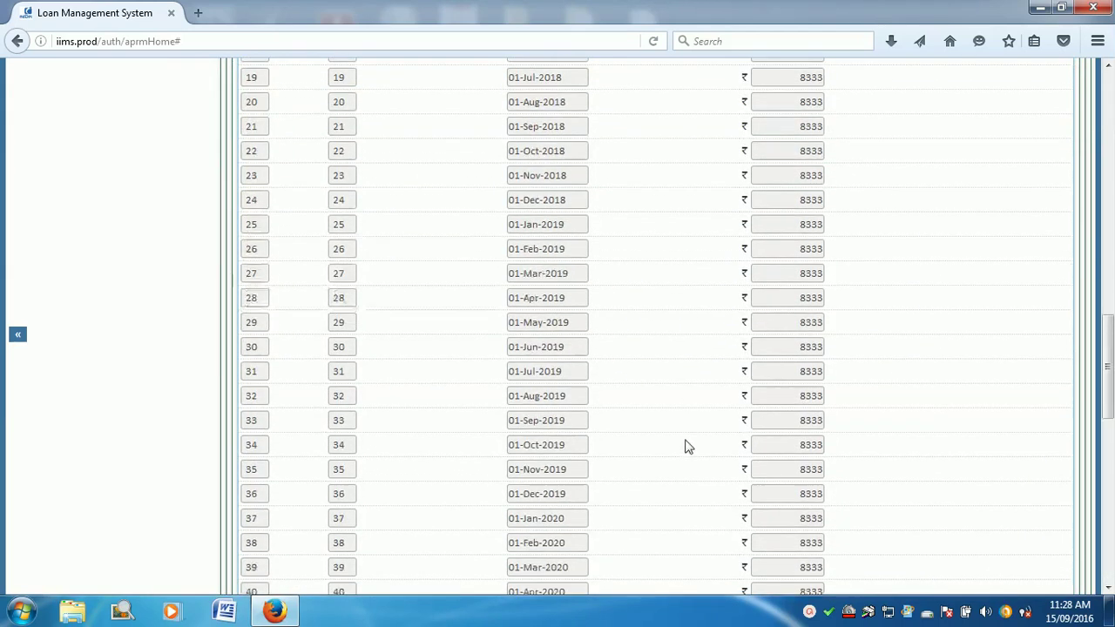
pyautogui.scroll(-1, 679, 452)
pyautogui.click(253, 393)
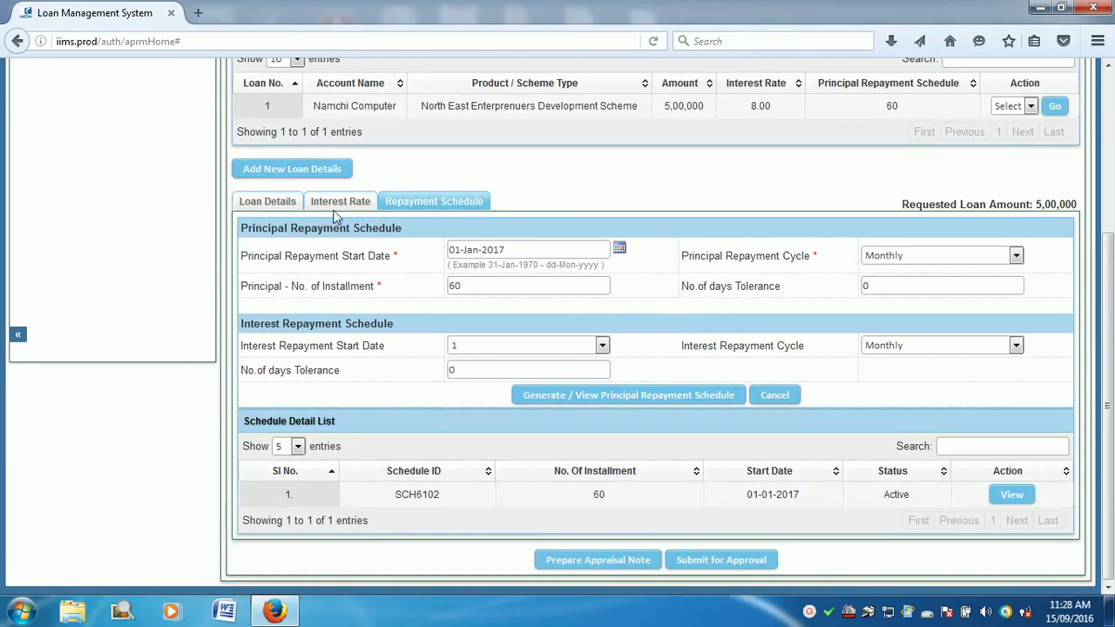
pyautogui.click(266, 207)
pyautogui.click(335, 202)
pyautogui.click(431, 241)
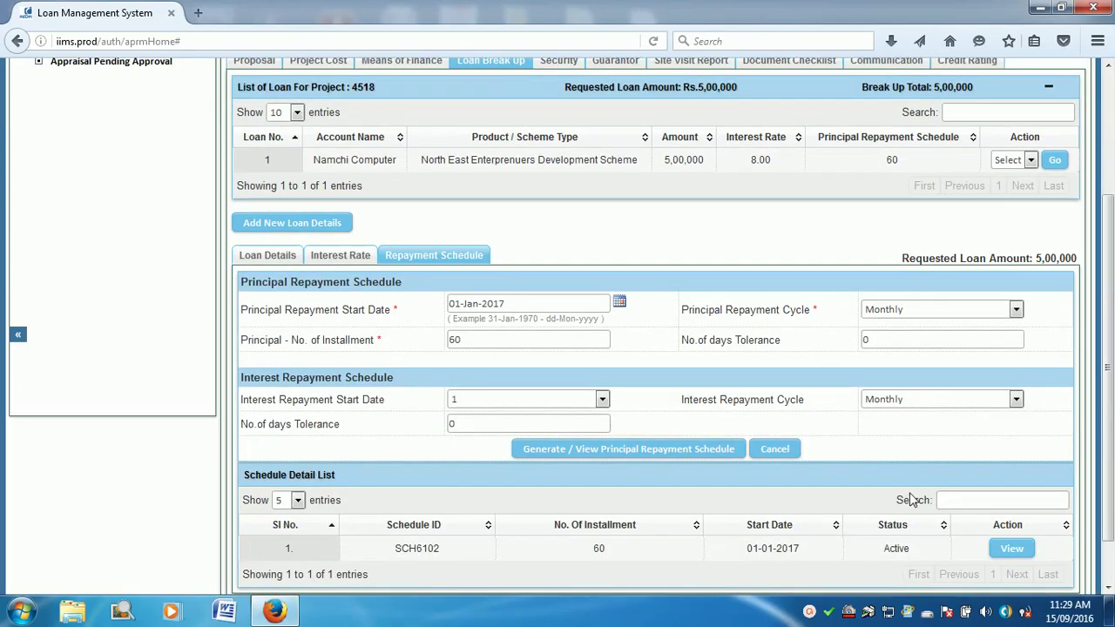
pyautogui.scroll(3, 740, 457)
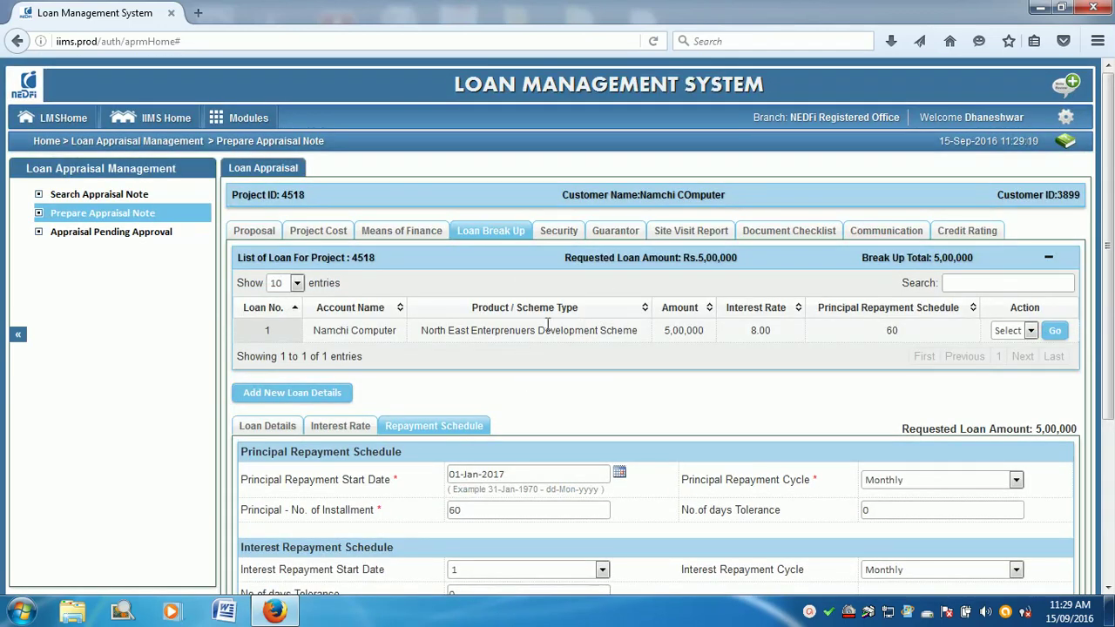
pyautogui.scroll(-3, 769, 460)
pyautogui.scroll(4, 755, 446)
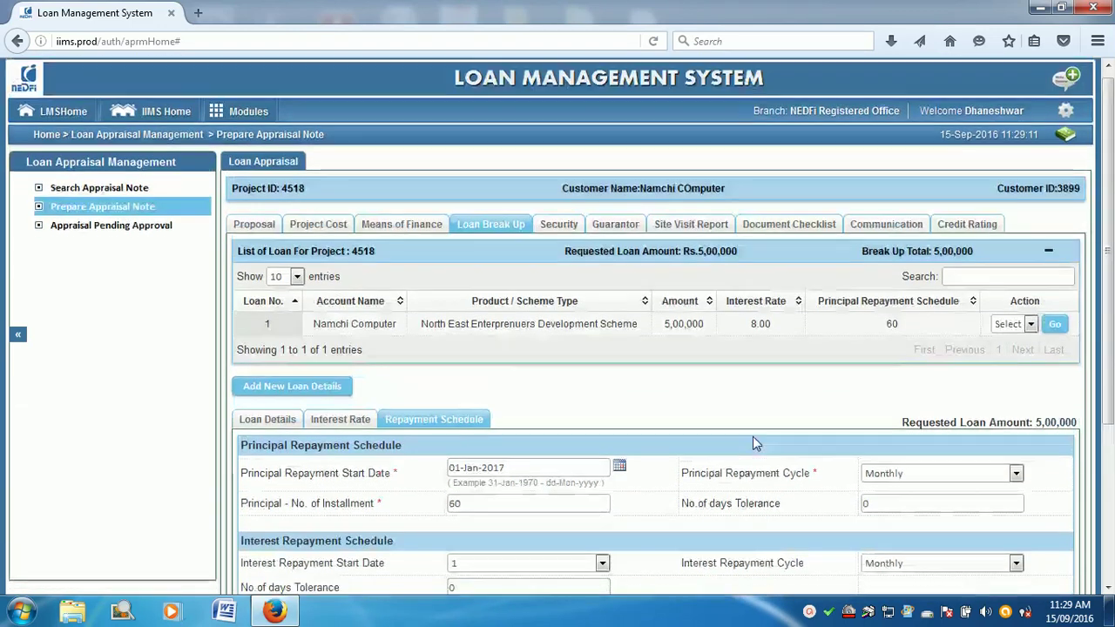
# Step: Start a new security record from the project's Security details
pyautogui.click(559, 233)
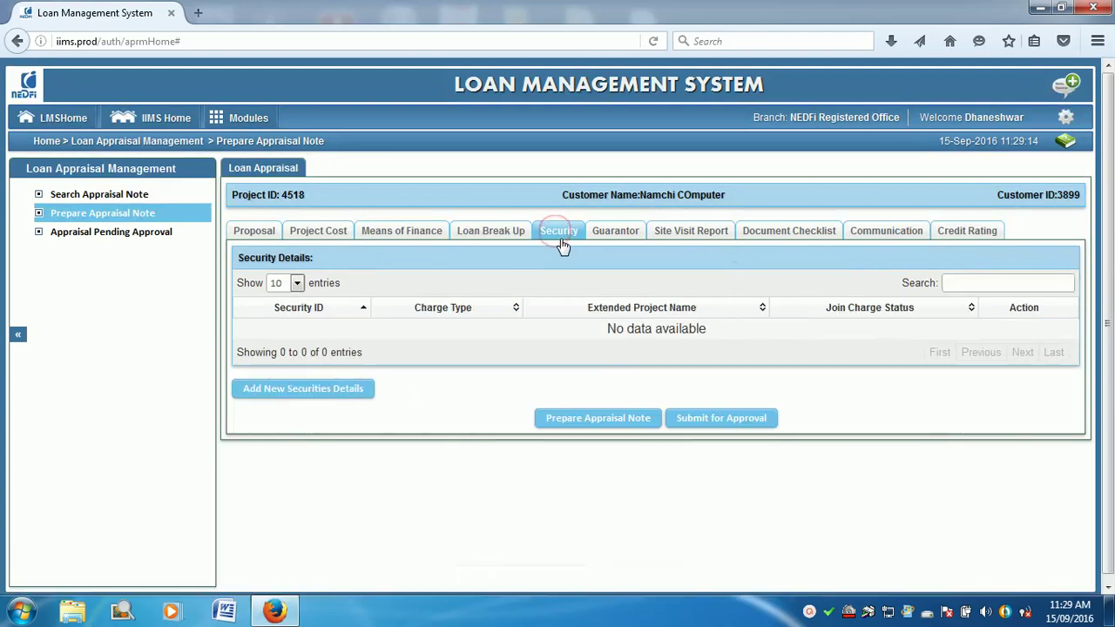
pyautogui.click(349, 391)
pyautogui.click(483, 465)
pyautogui.click(435, 493)
pyautogui.click(520, 468)
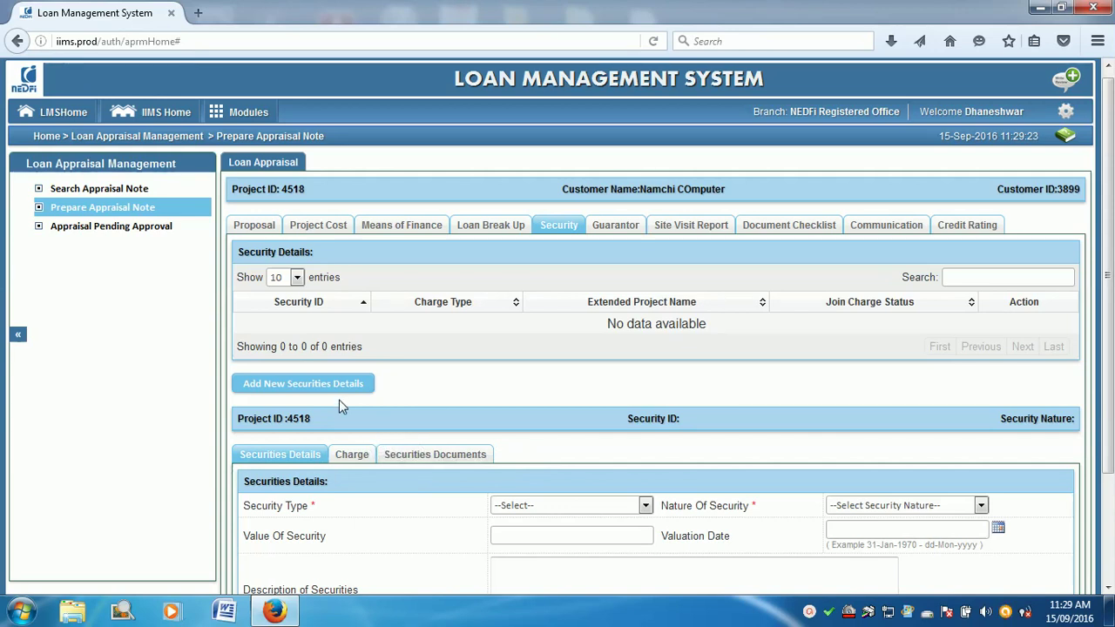
# Step: Set the security type to Primary and the nature of security to Immovable
pyautogui.scroll(-3, 880, 470)
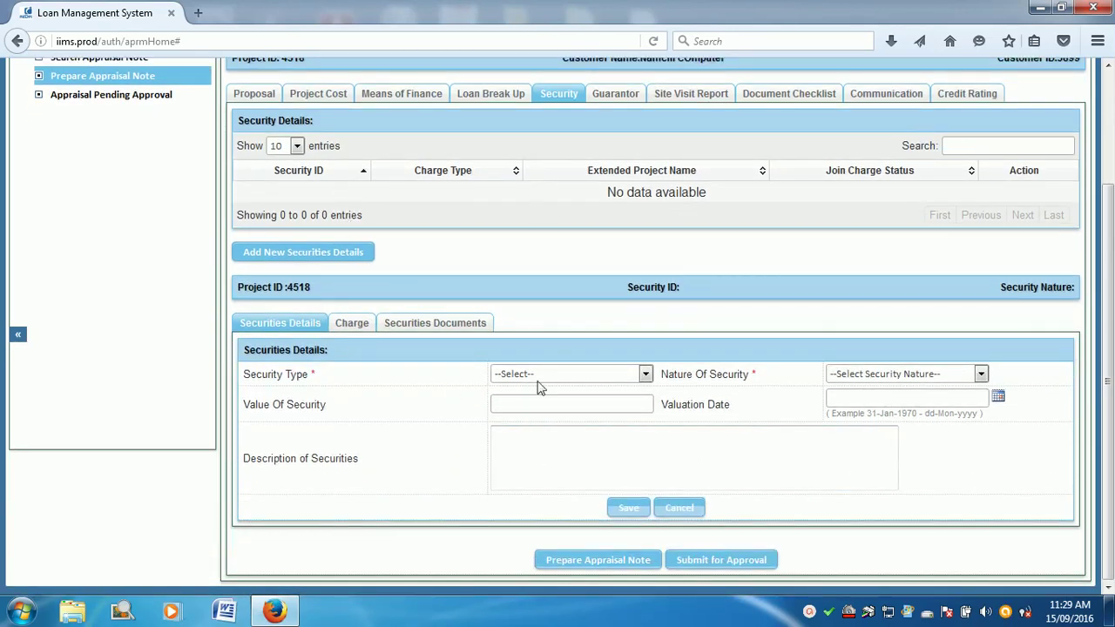
pyautogui.click(603, 376)
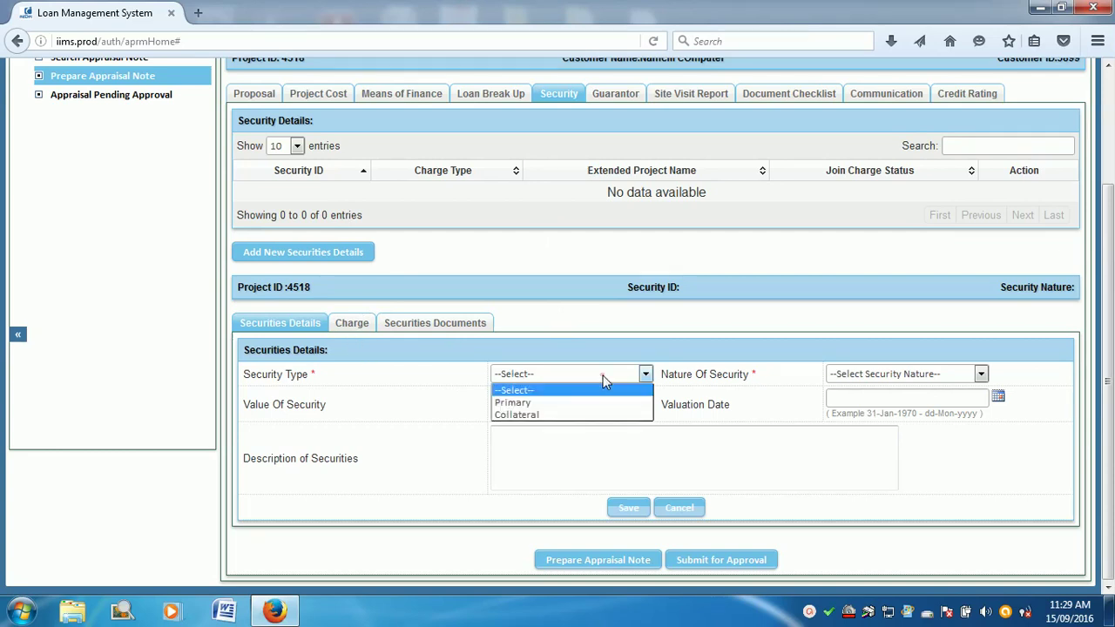
pyautogui.click(587, 403)
pyautogui.click(635, 373)
pyautogui.click(604, 414)
pyautogui.click(981, 375)
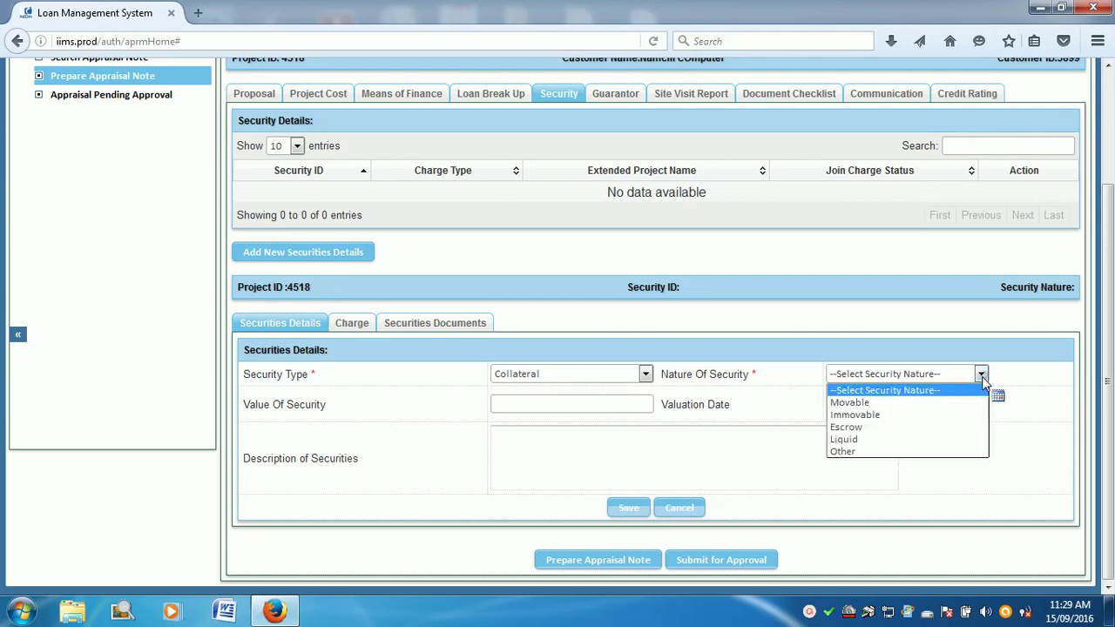
pyautogui.click(587, 375)
pyautogui.click(549, 406)
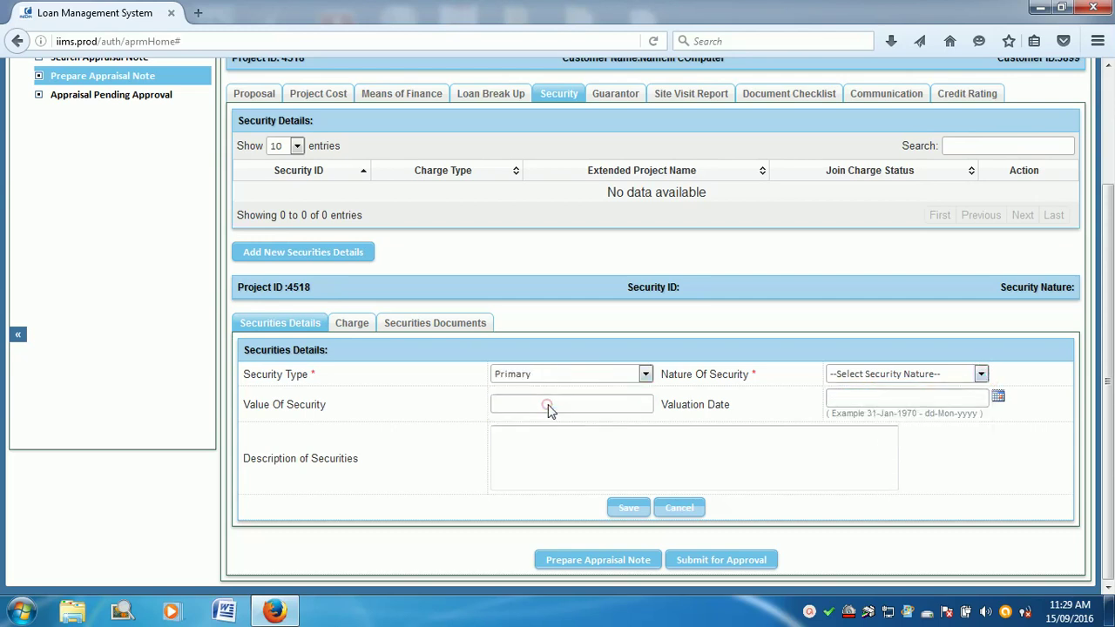
pyautogui.click(889, 375)
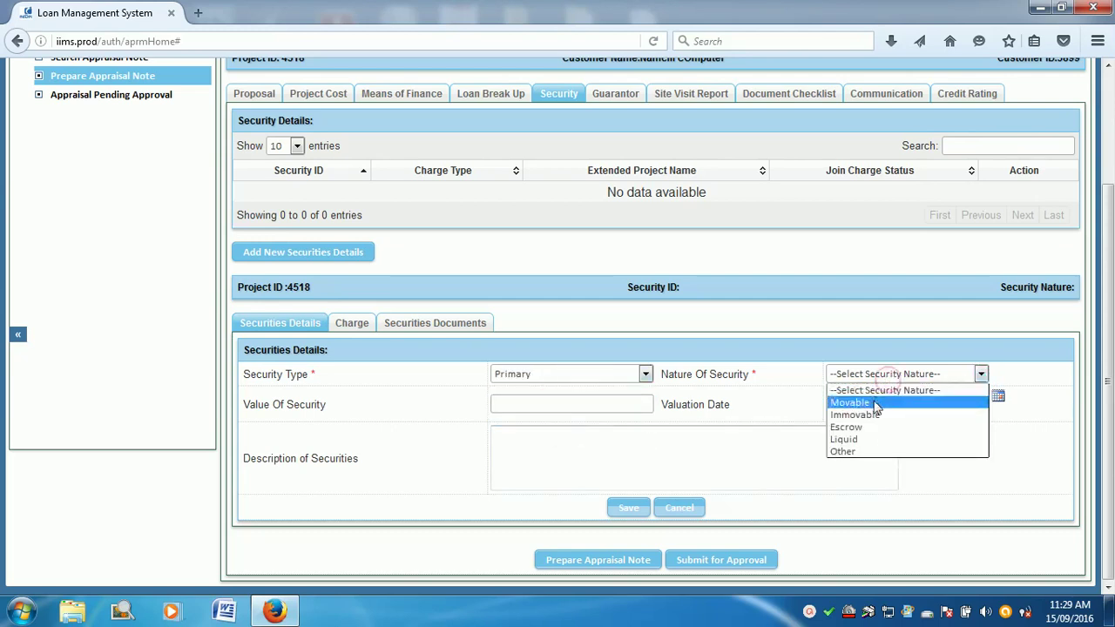
pyautogui.click(867, 415)
# Step: Describe it as hypothecation of plant and machineries, value 600000, and save it as Security 93
pyautogui.click(547, 440)
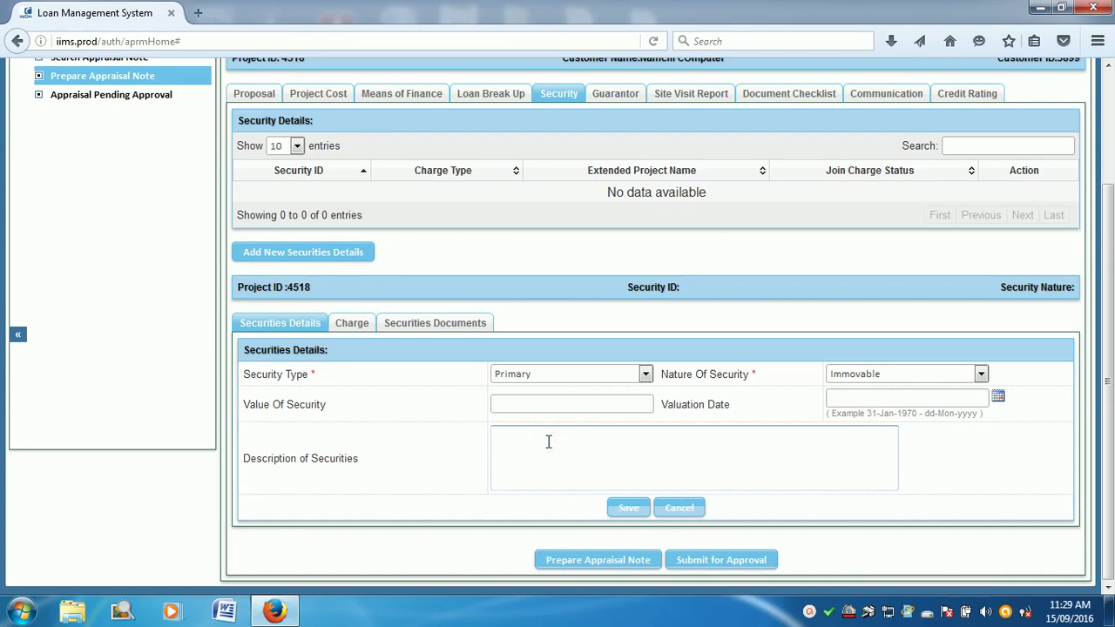
pyautogui.write('Hypothecation of plant and machineries')
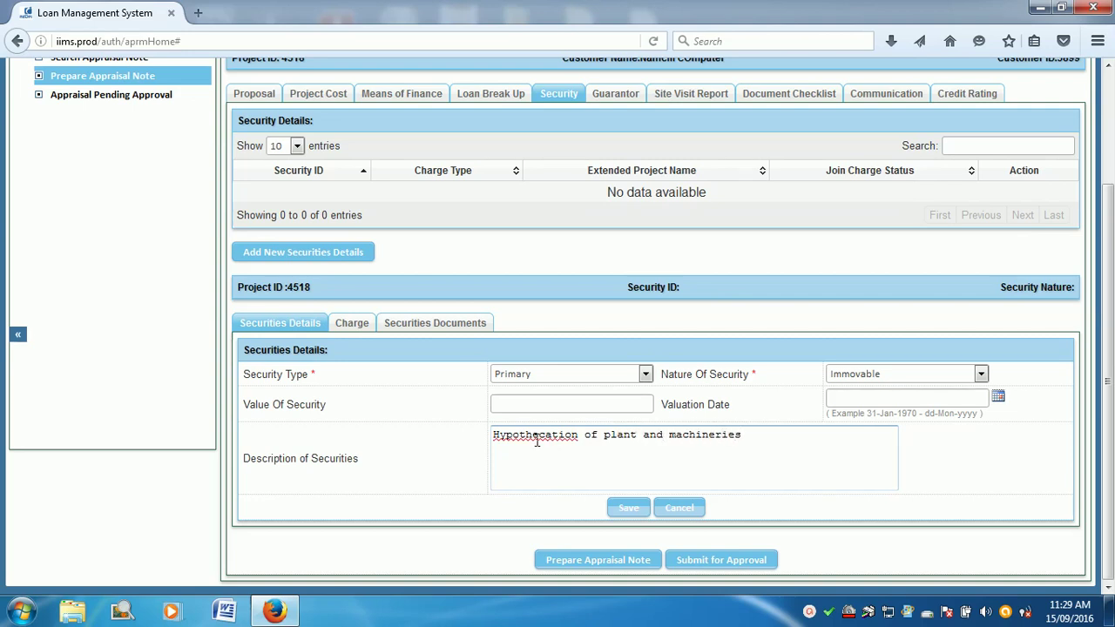
pyautogui.click(523, 404)
pyautogui.click(517, 404)
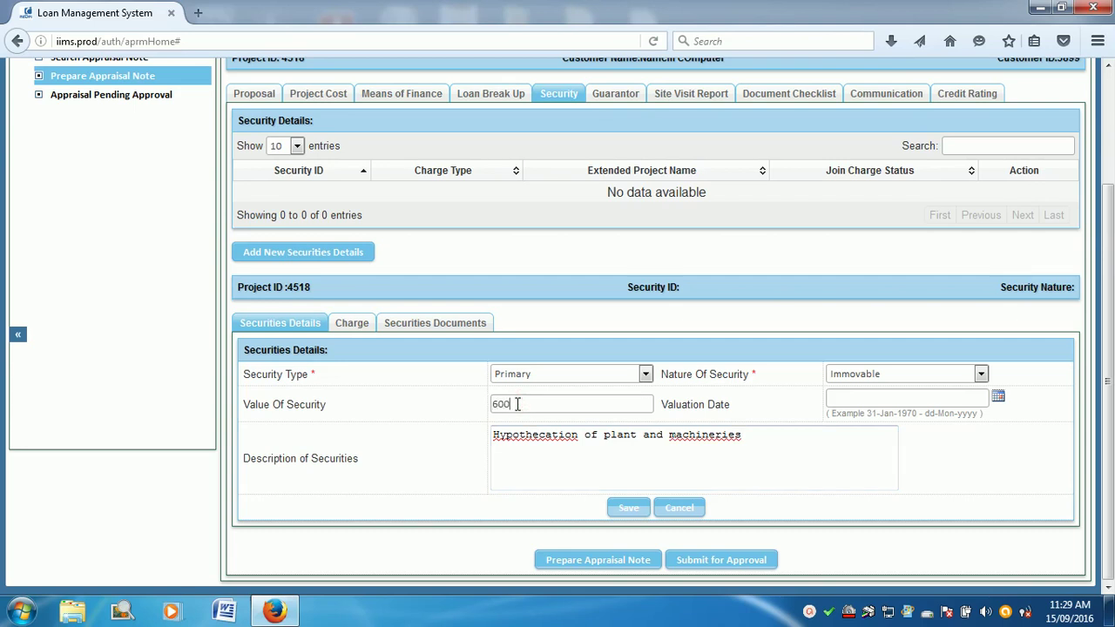
pyautogui.click(559, 435)
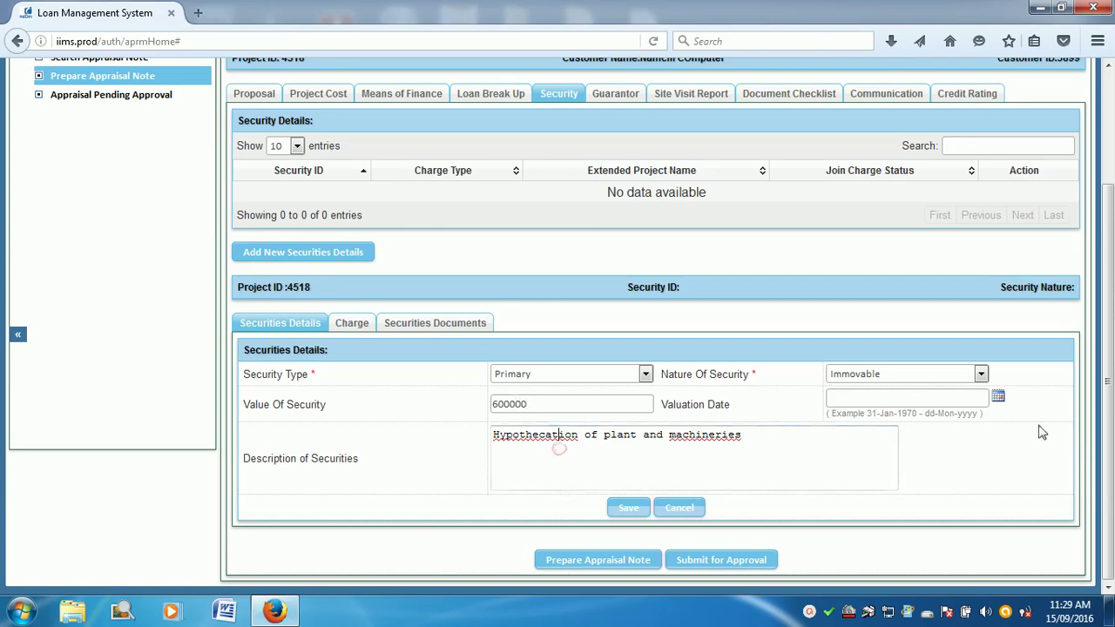
pyautogui.click(628, 509)
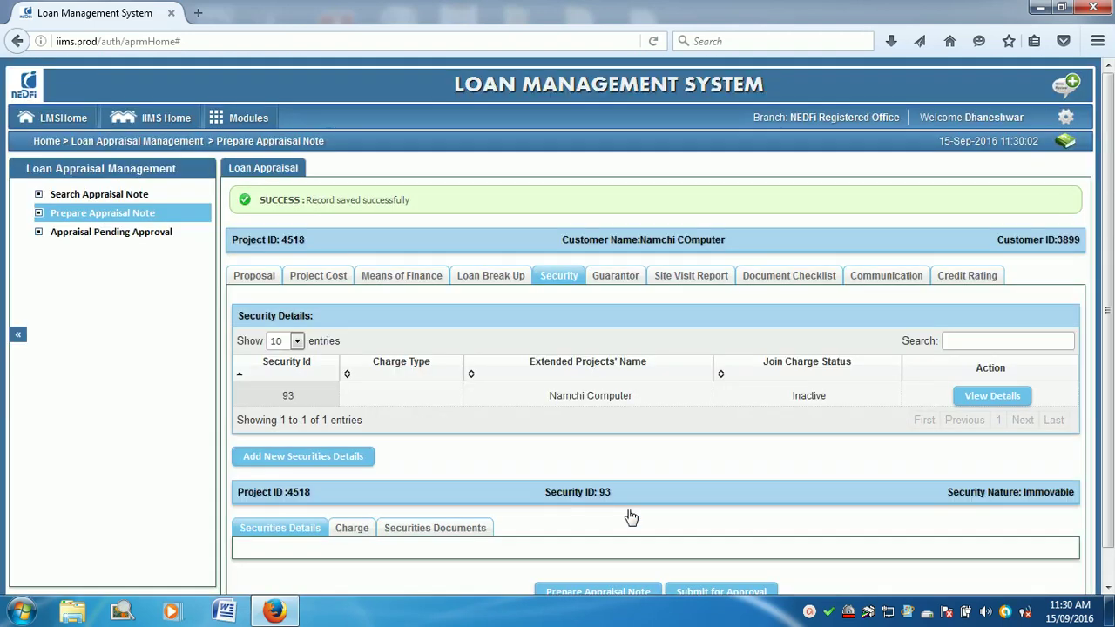
pyautogui.scroll(-3, 657, 513)
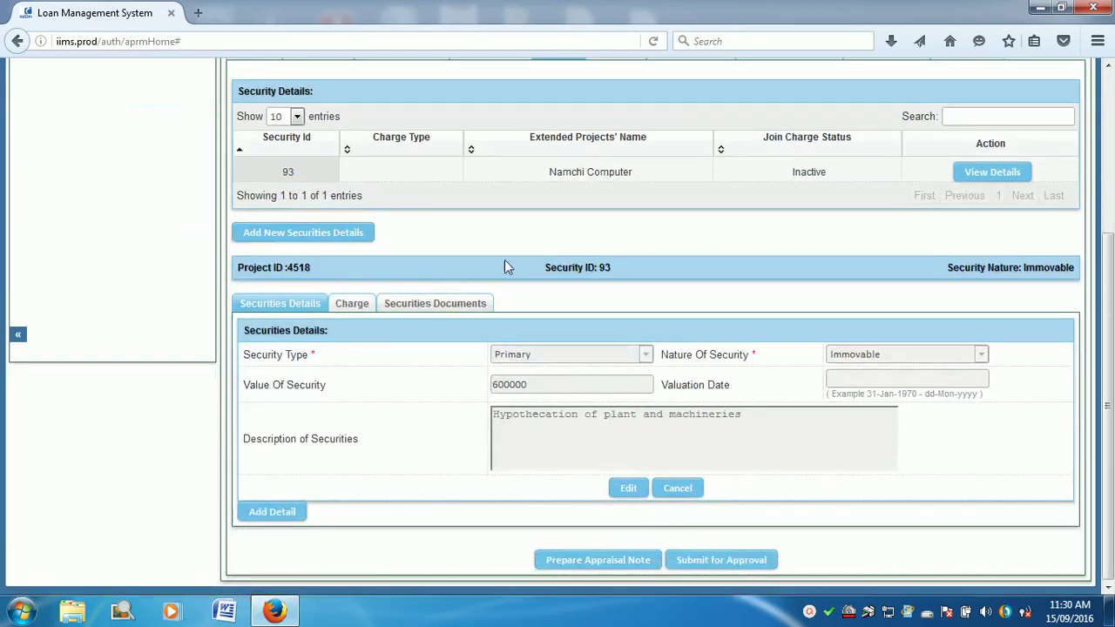
pyautogui.scroll(3, 393, 195)
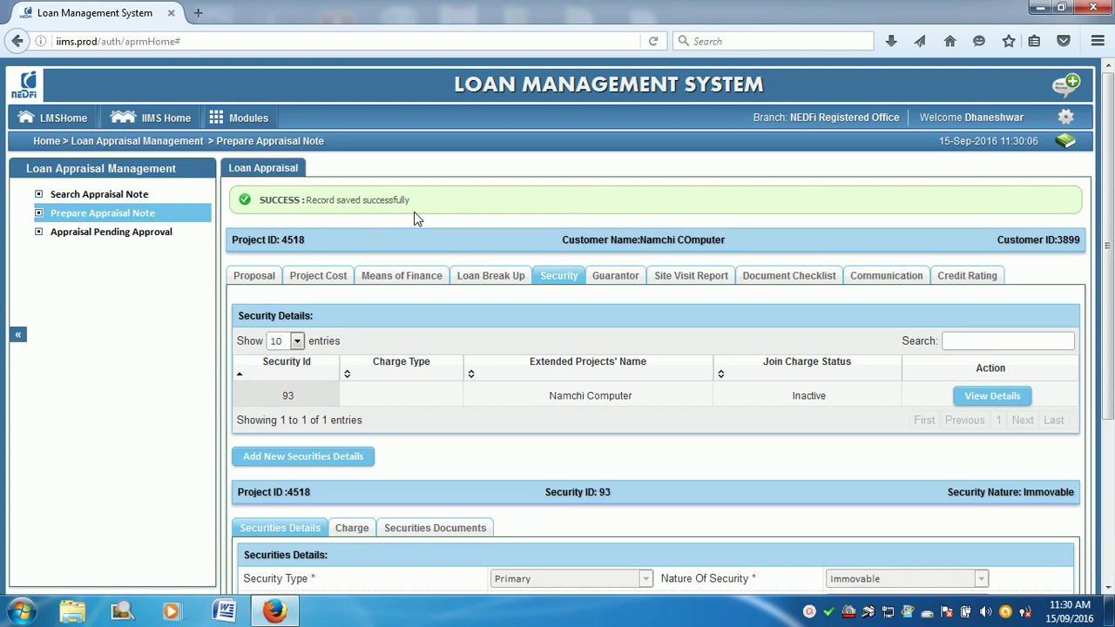
pyautogui.scroll(-3, 415, 215)
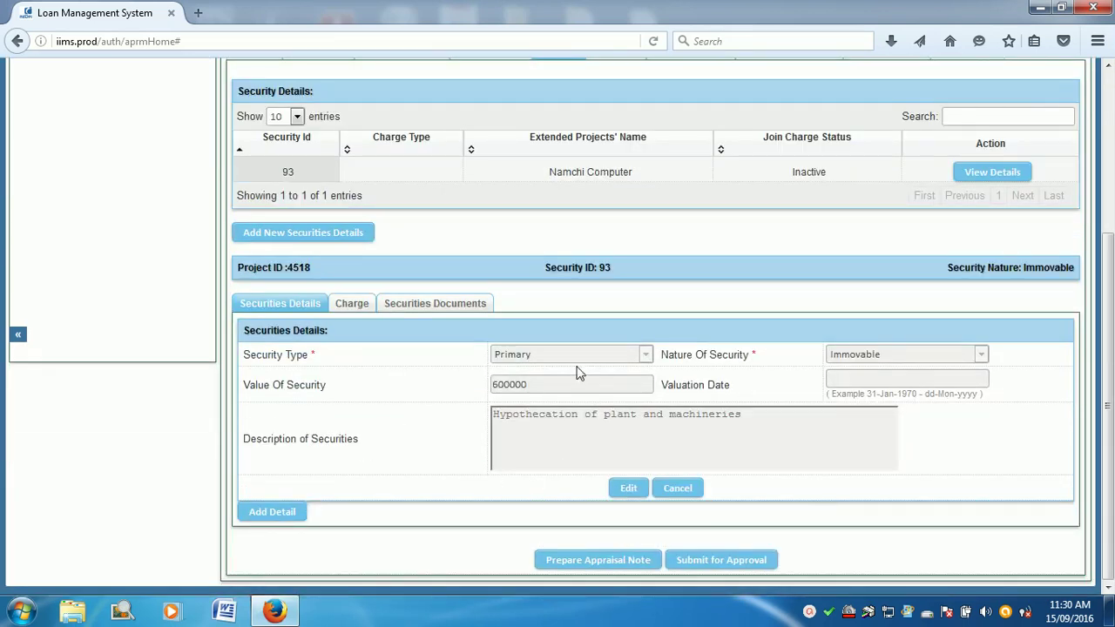
pyautogui.scroll(4, 344, 277)
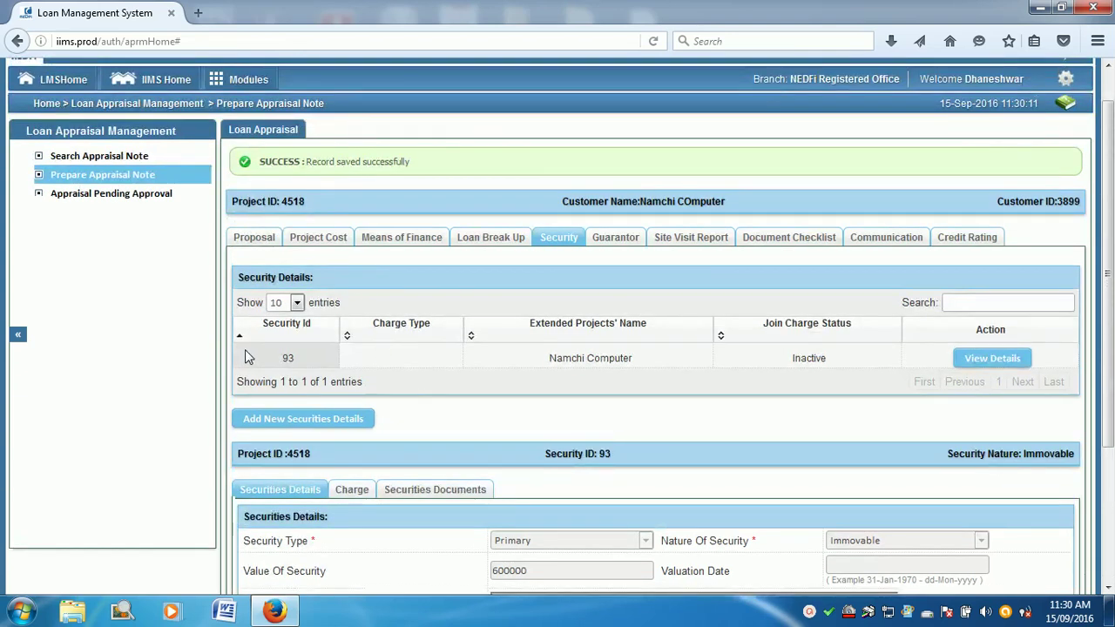
pyautogui.scroll(-4, 415, 443)
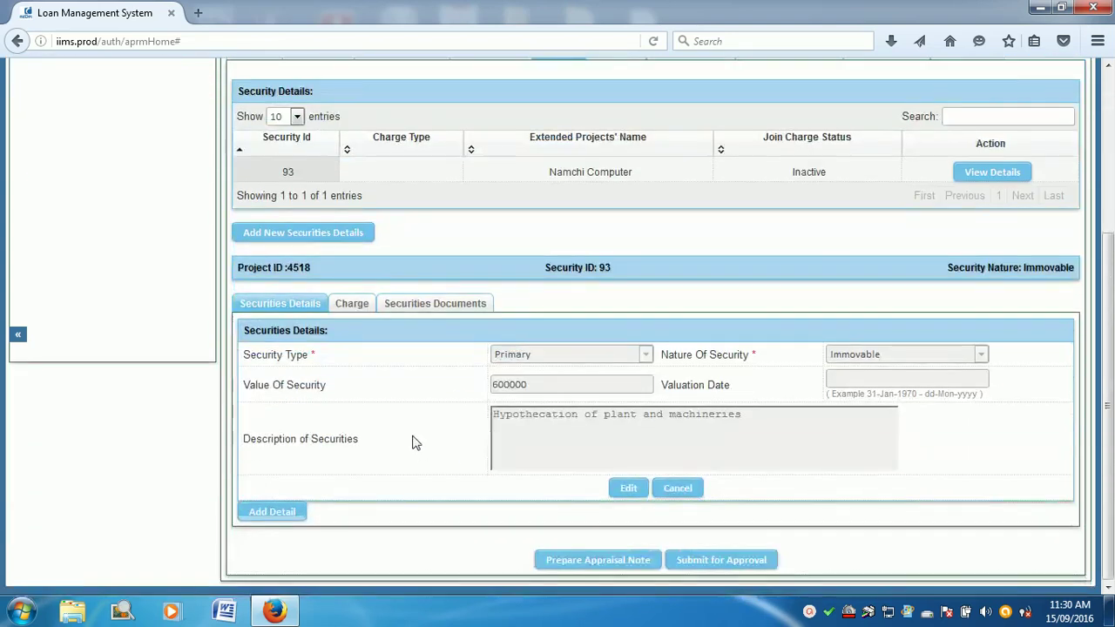
# Step: Choose First Charge as Security 93's type of charge with NEDFI
pyautogui.click(359, 312)
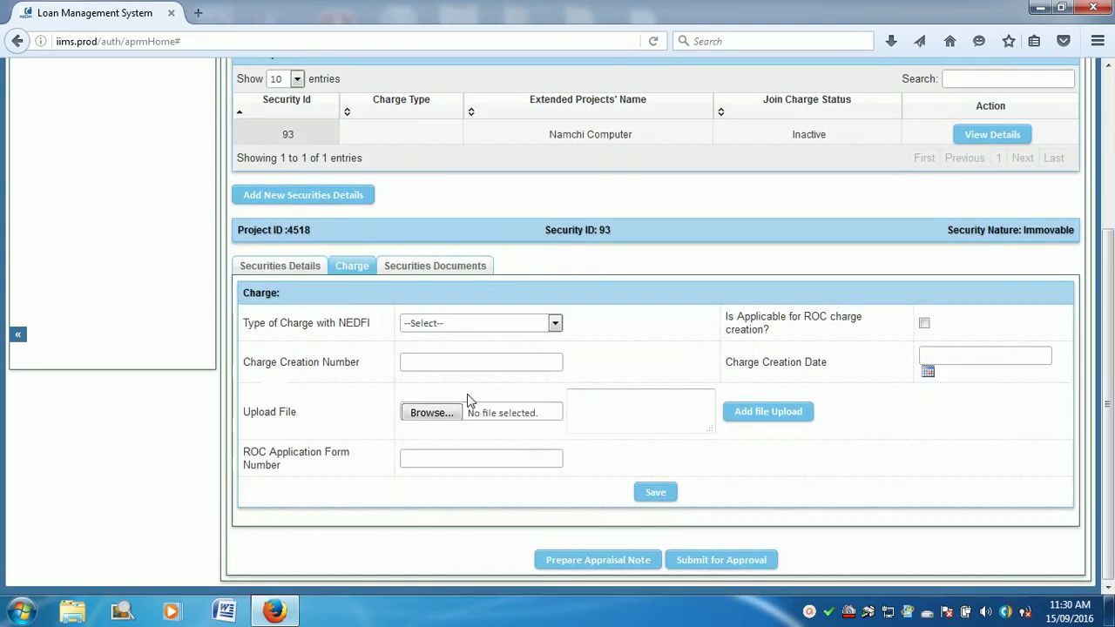
pyautogui.click(529, 328)
pyautogui.click(510, 351)
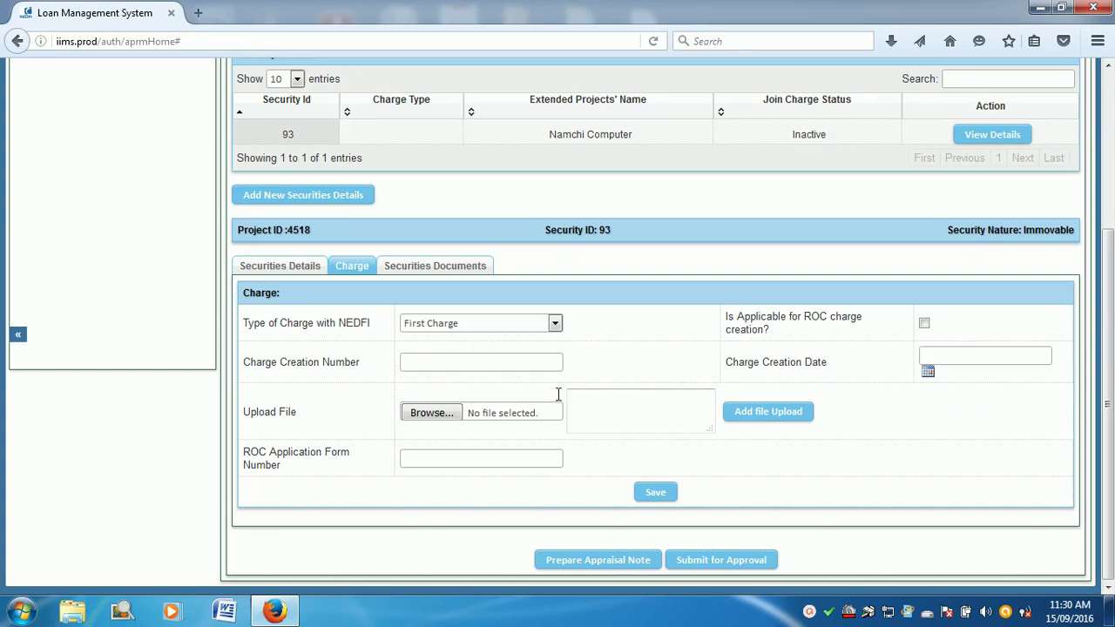
pyautogui.click(408, 362)
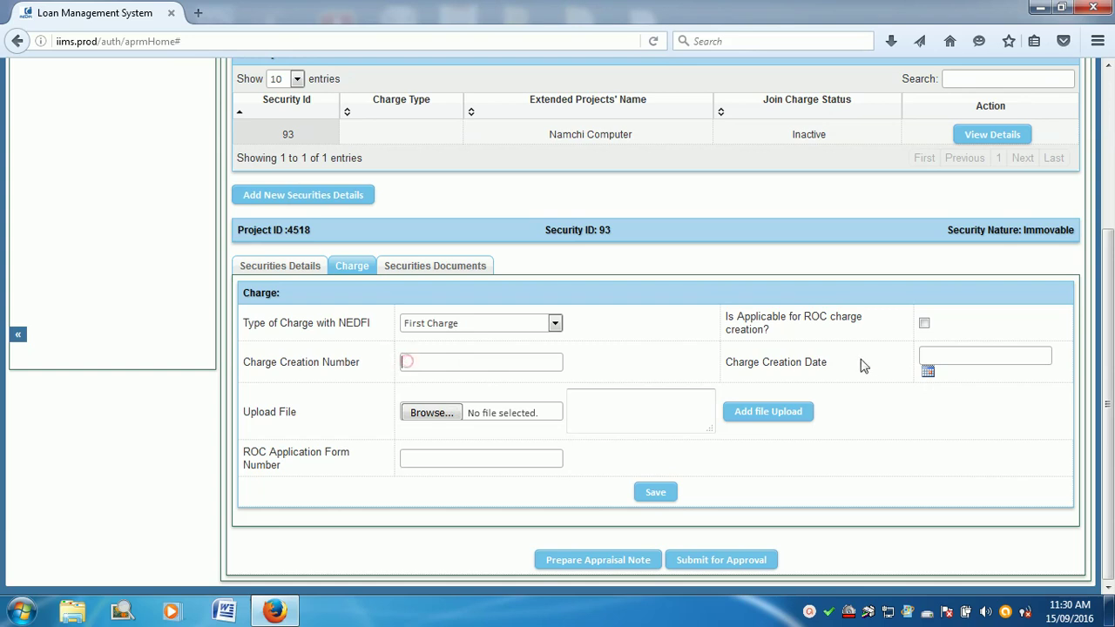
pyautogui.click(943, 356)
pyautogui.click(601, 397)
pyautogui.click(462, 464)
# Step: Save the First Charge and check it is listed, dated 15-Sep-2016
pyautogui.click(429, 271)
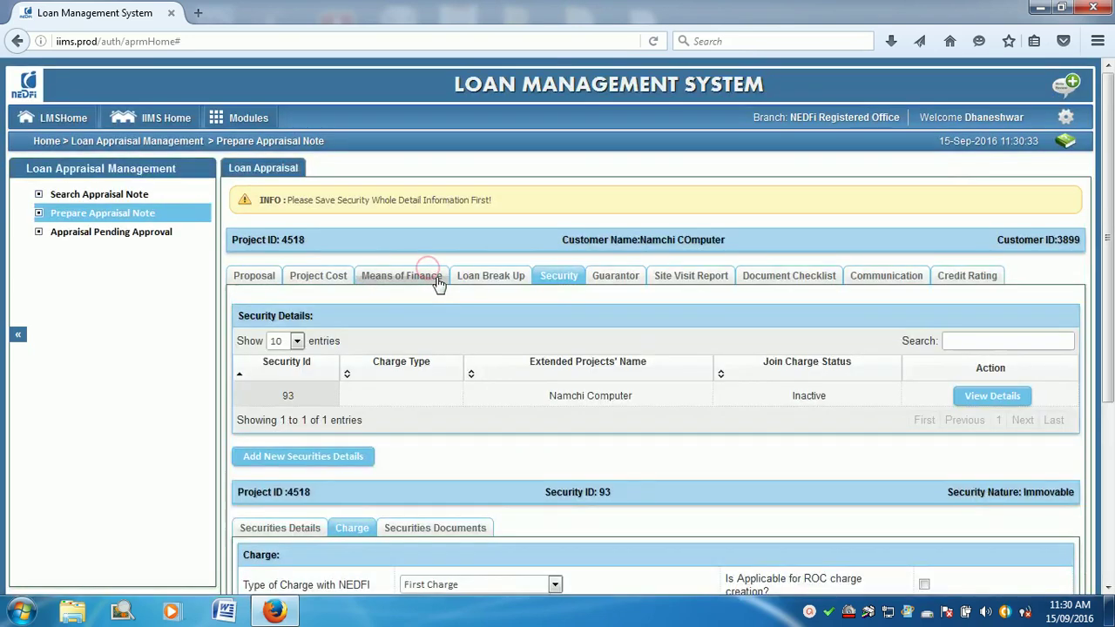
pyautogui.scroll(-5, 567, 448)
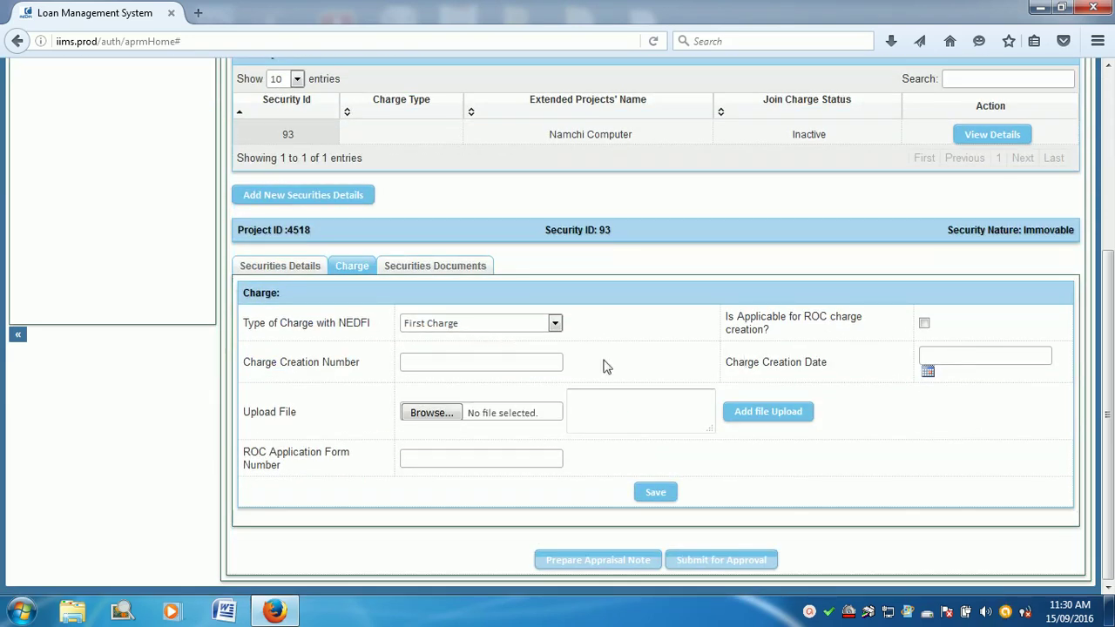
pyautogui.click(441, 266)
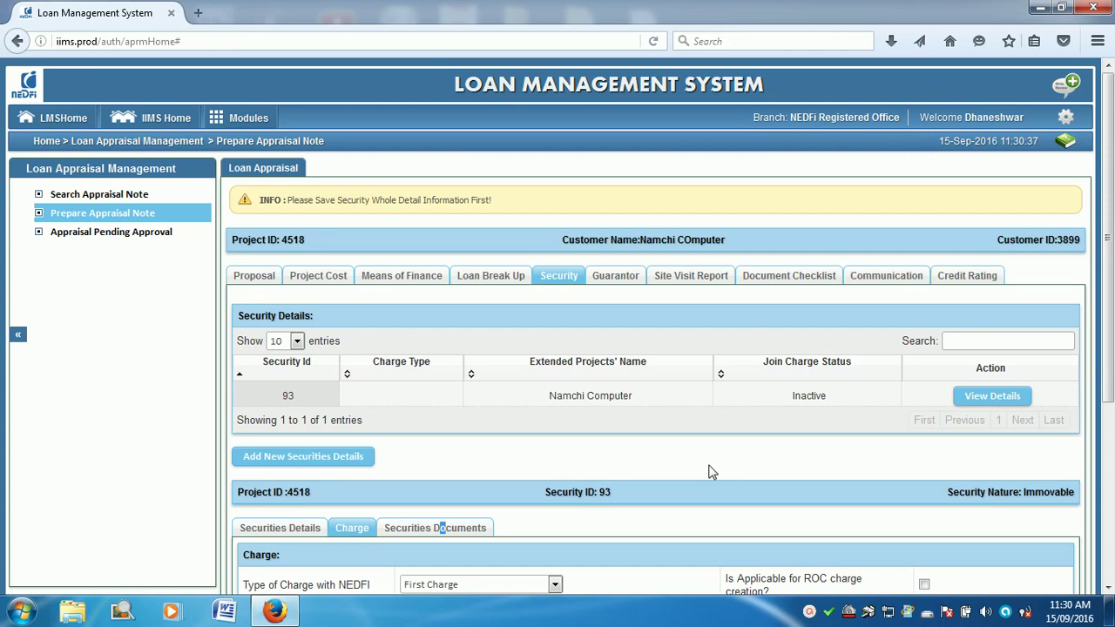
pyautogui.scroll(-5, 711, 471)
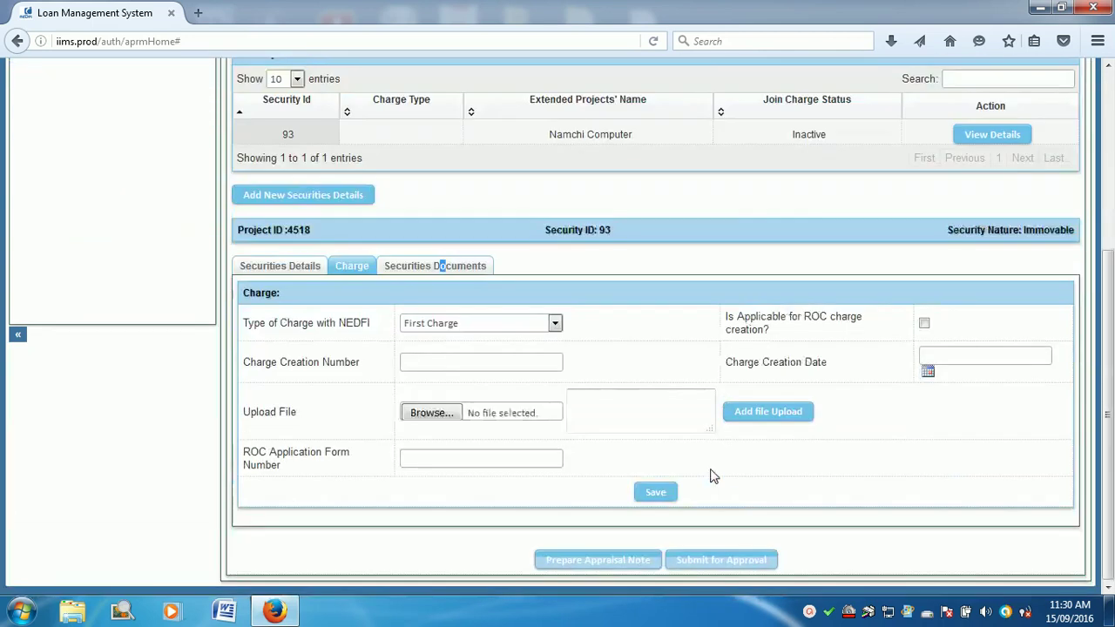
pyautogui.click(656, 493)
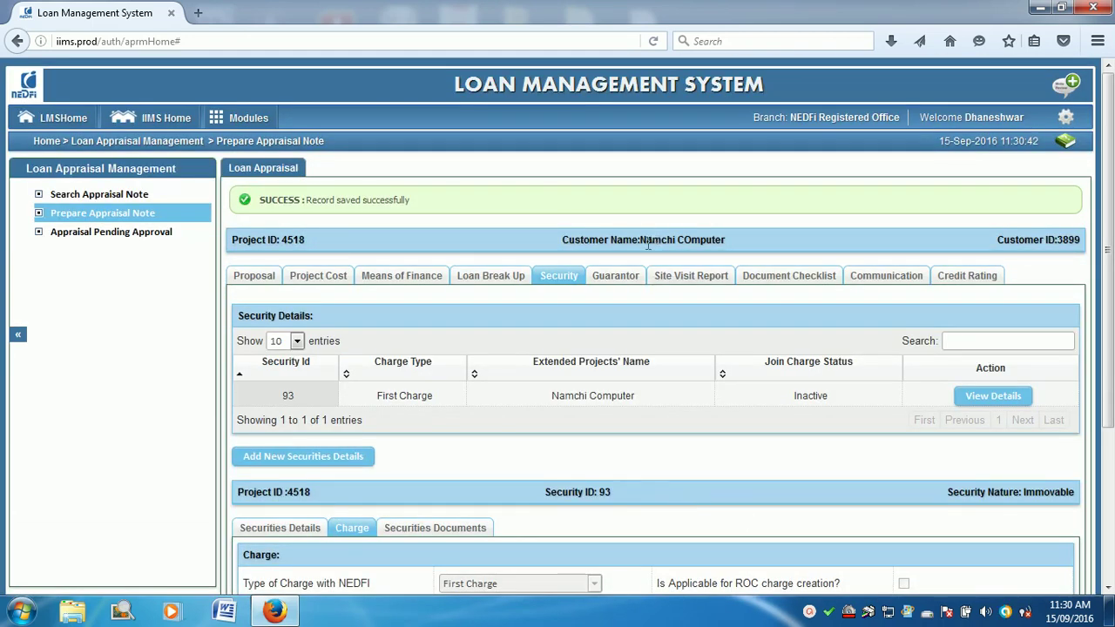
pyautogui.scroll(-3, 651, 230)
pyautogui.tripleClick(379, 192)
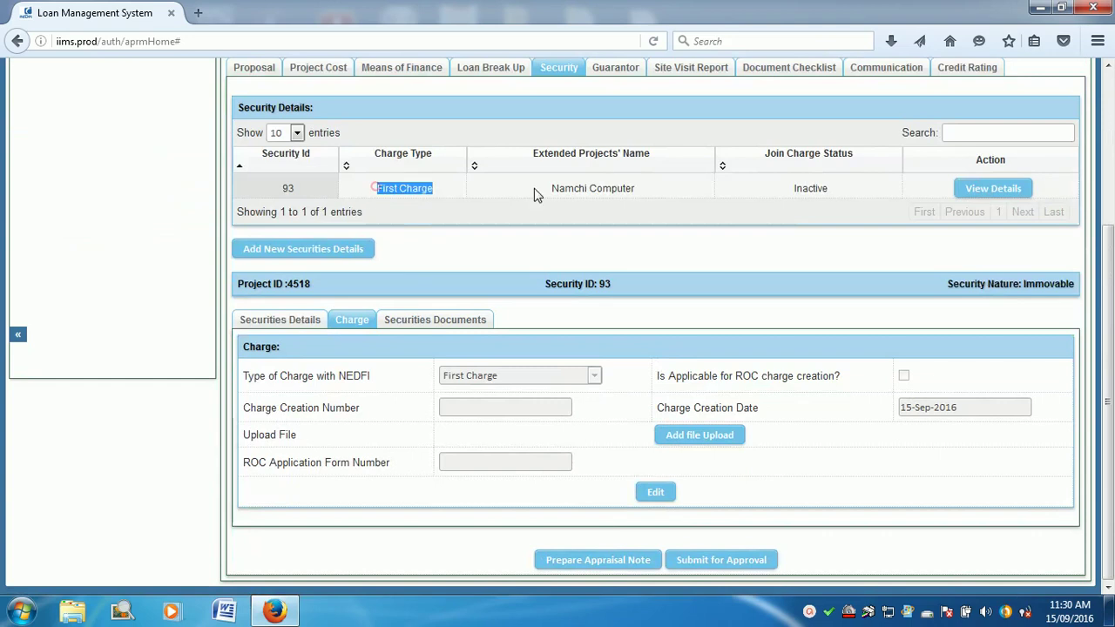
pyautogui.click(448, 324)
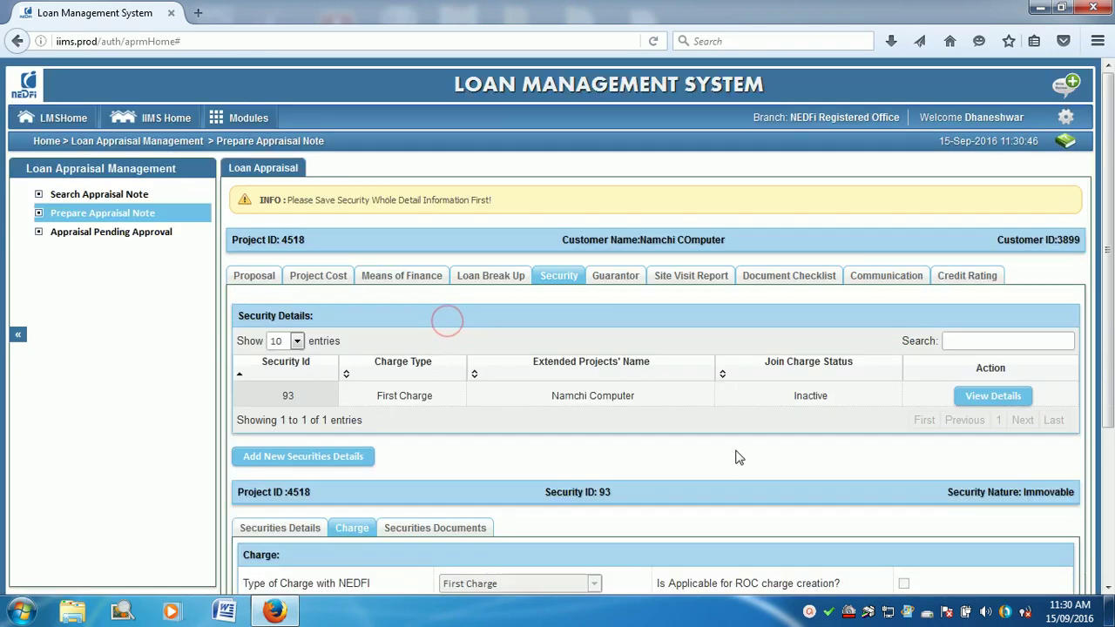
pyautogui.scroll(-3, 447, 324)
pyautogui.click(447, 324)
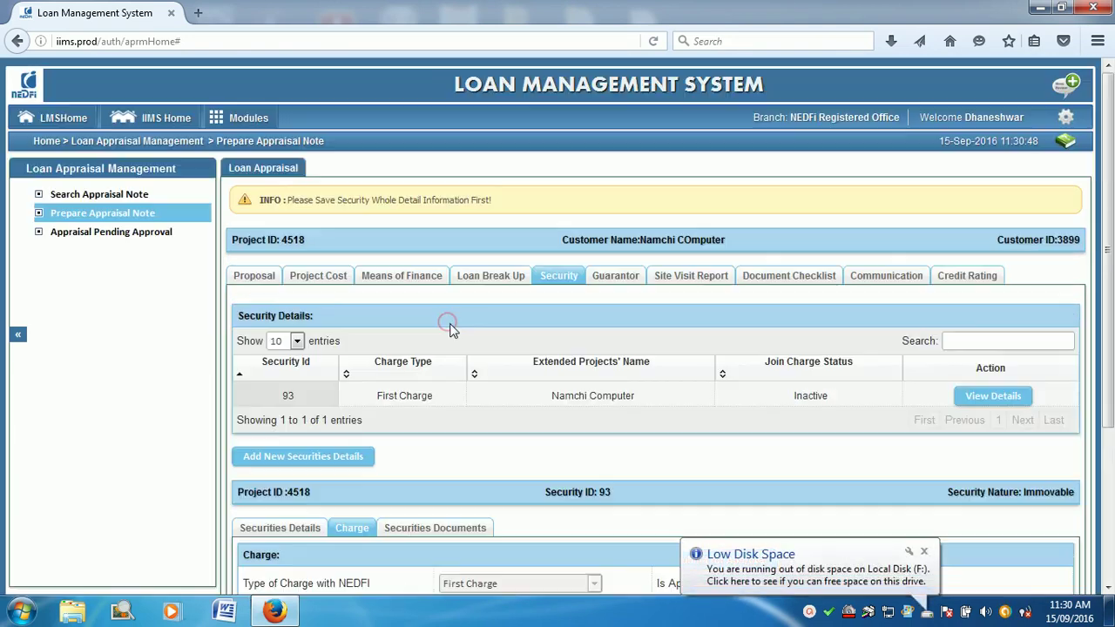
pyautogui.scroll(-3, 779, 427)
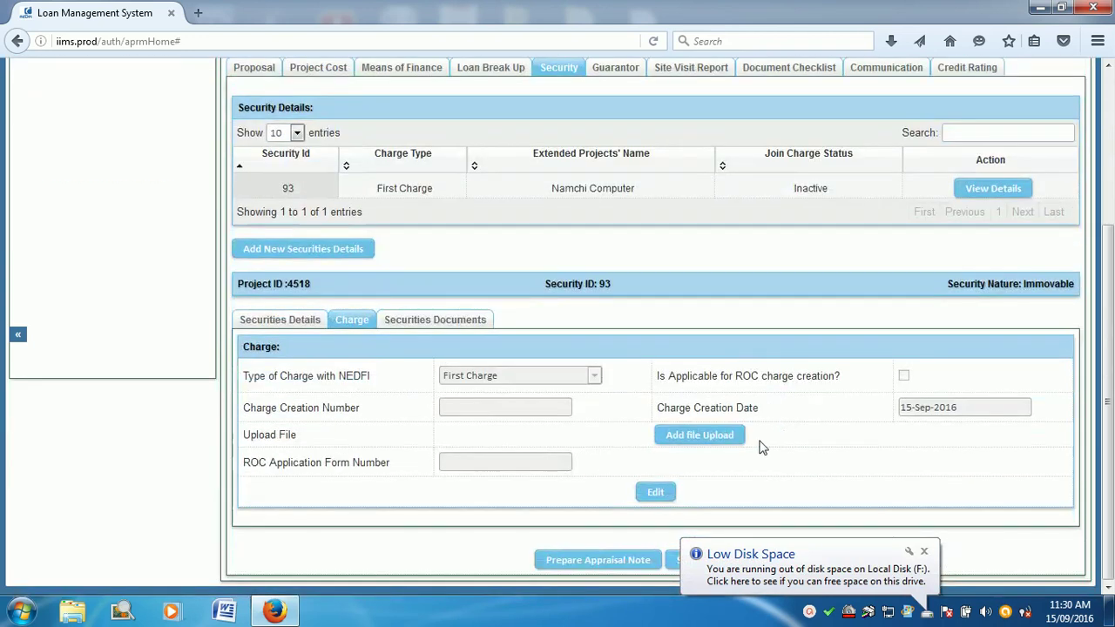
pyautogui.scroll(3, 495, 340)
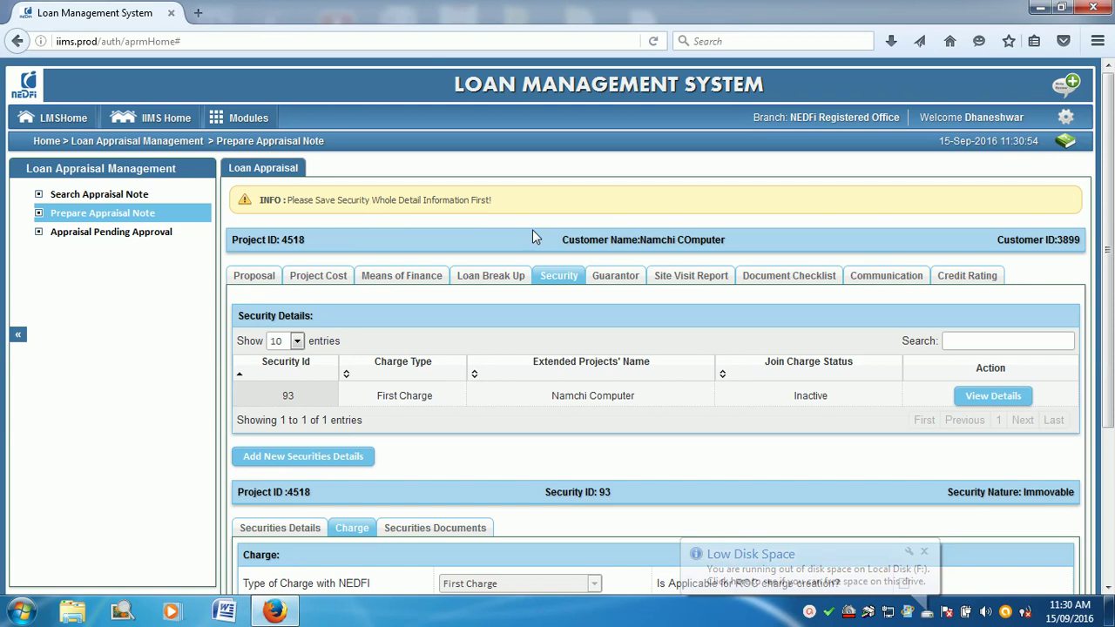
pyautogui.scroll(-1, 623, 383)
pyautogui.scroll(-2, 634, 409)
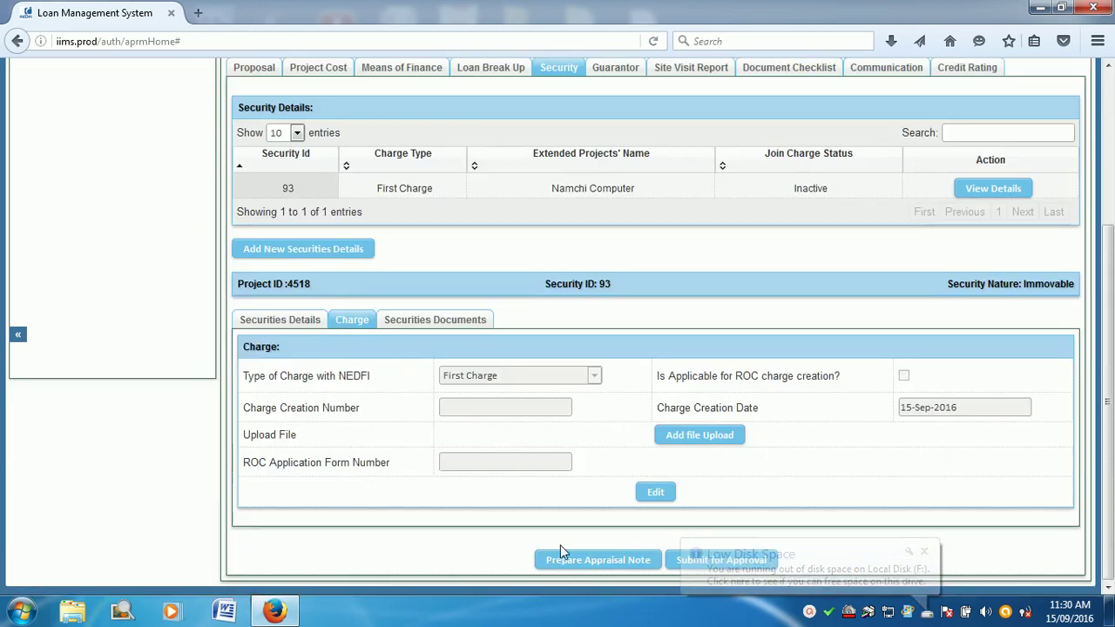
# Step: Open Security 93's property details form and try saving it empty
pyautogui.click(282, 319)
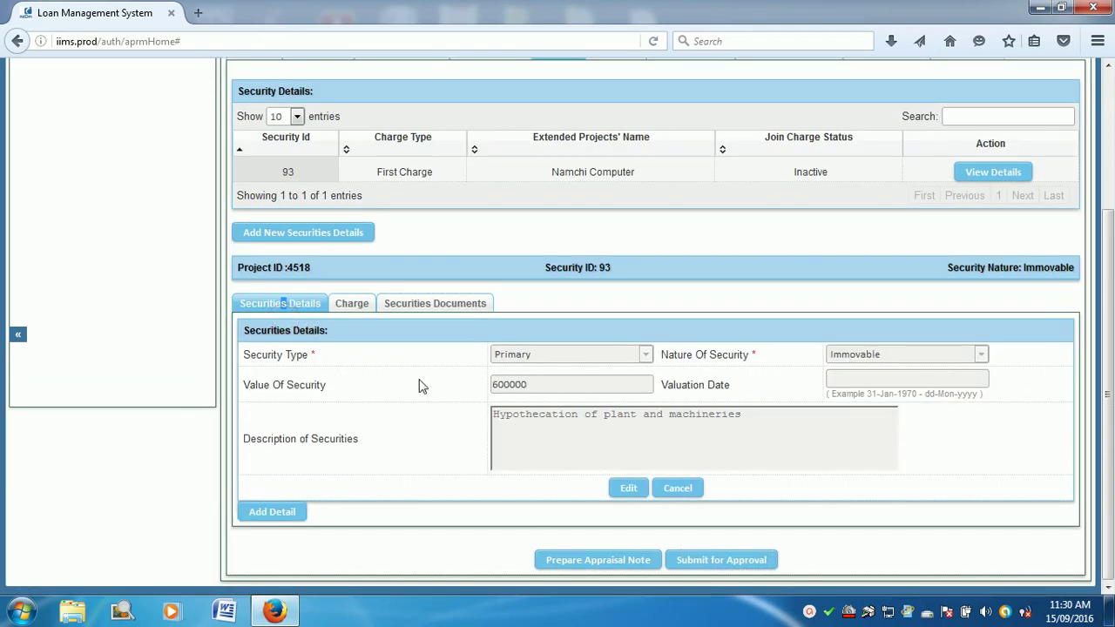
pyautogui.click(273, 513)
pyautogui.scroll(3, 693, 451)
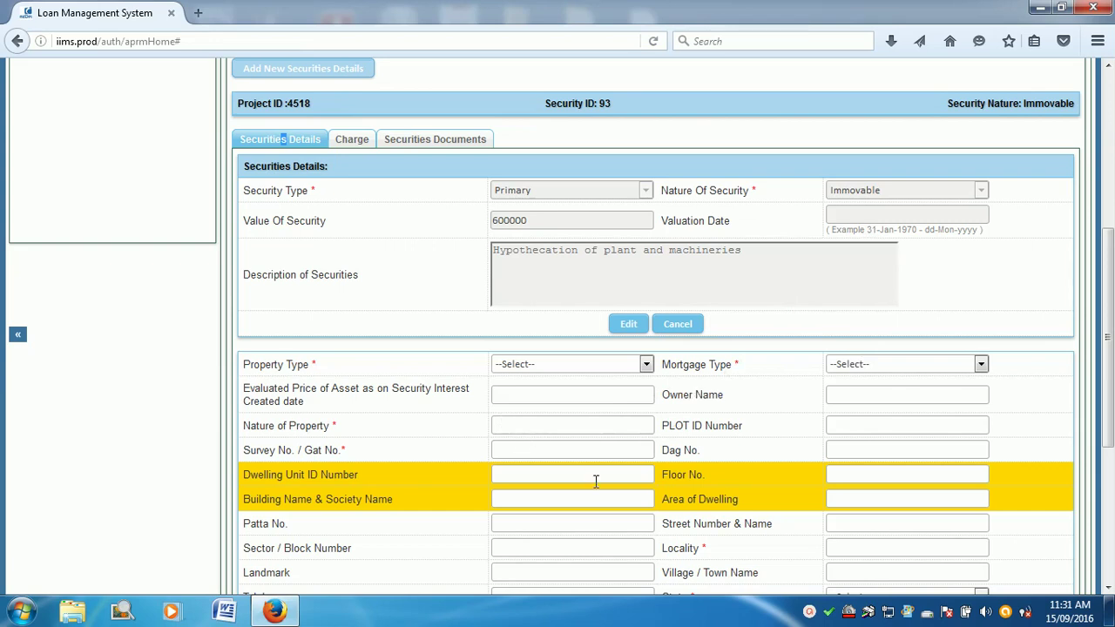
pyautogui.scroll(-4, 596, 481)
pyautogui.scroll(-3, 594, 481)
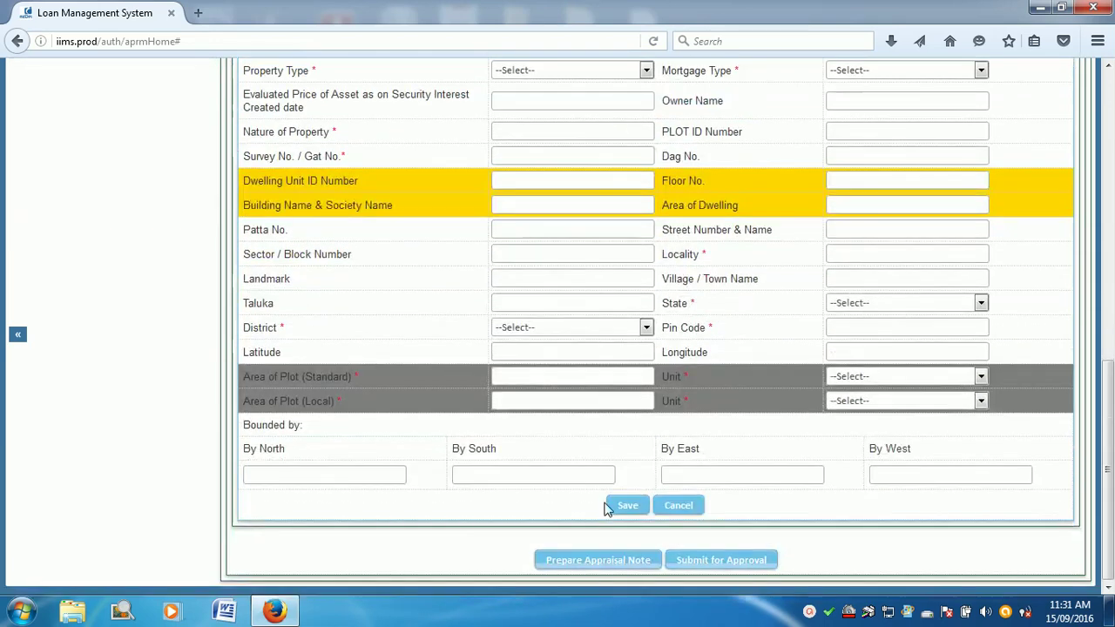
pyautogui.click(629, 509)
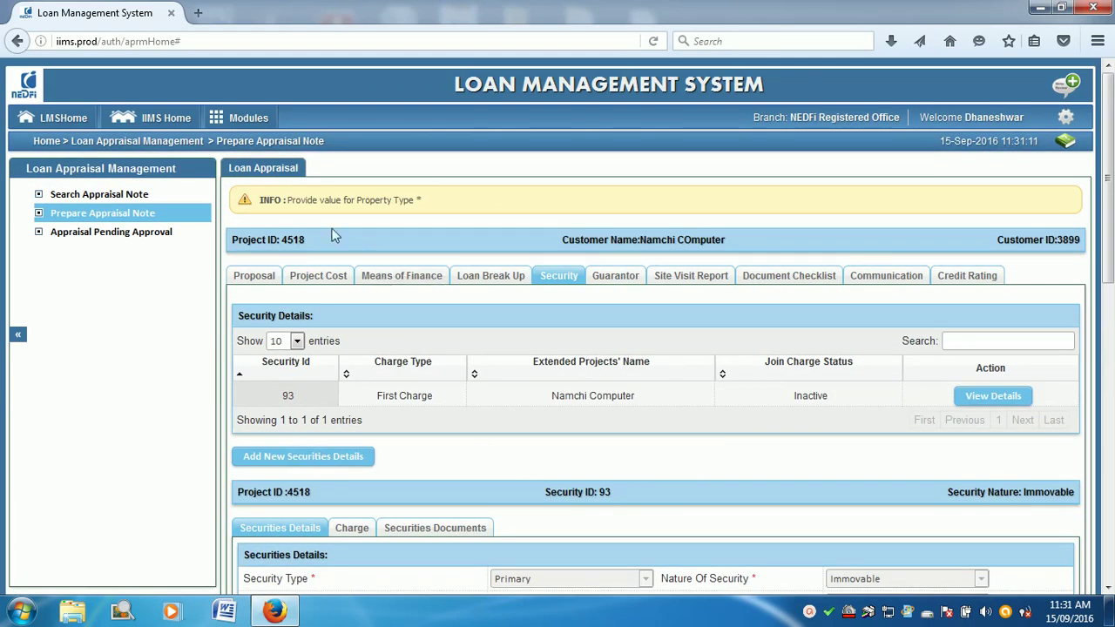
# Step: Cancel the property form after the missing Property Type refusal
pyautogui.scroll(-3, 540, 464)
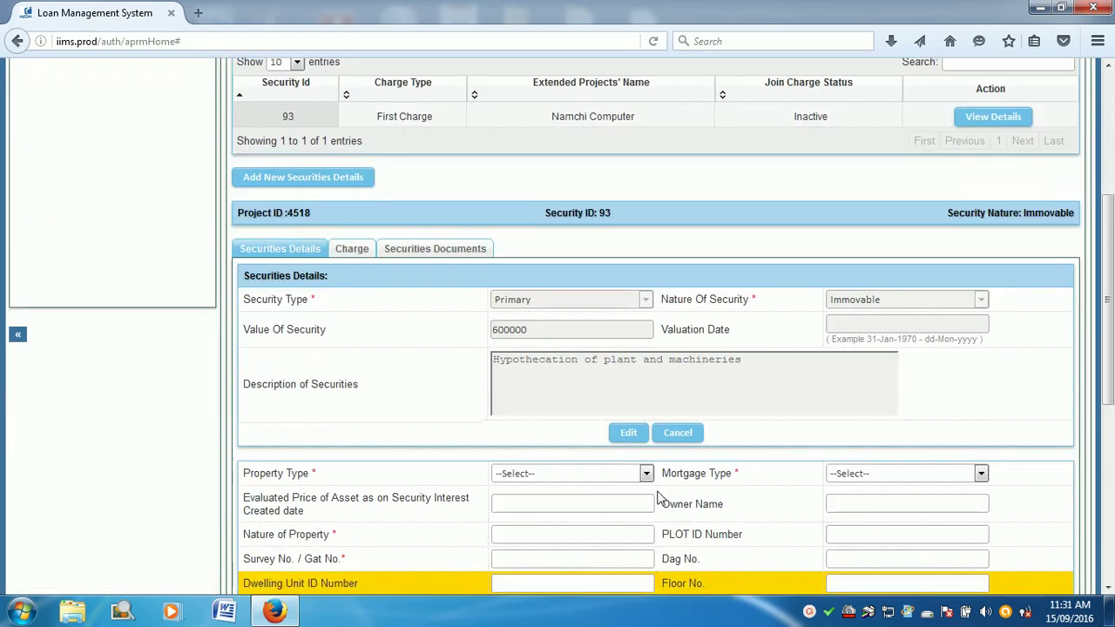
pyautogui.scroll(-2, 802, 480)
pyautogui.scroll(-4, 833, 500)
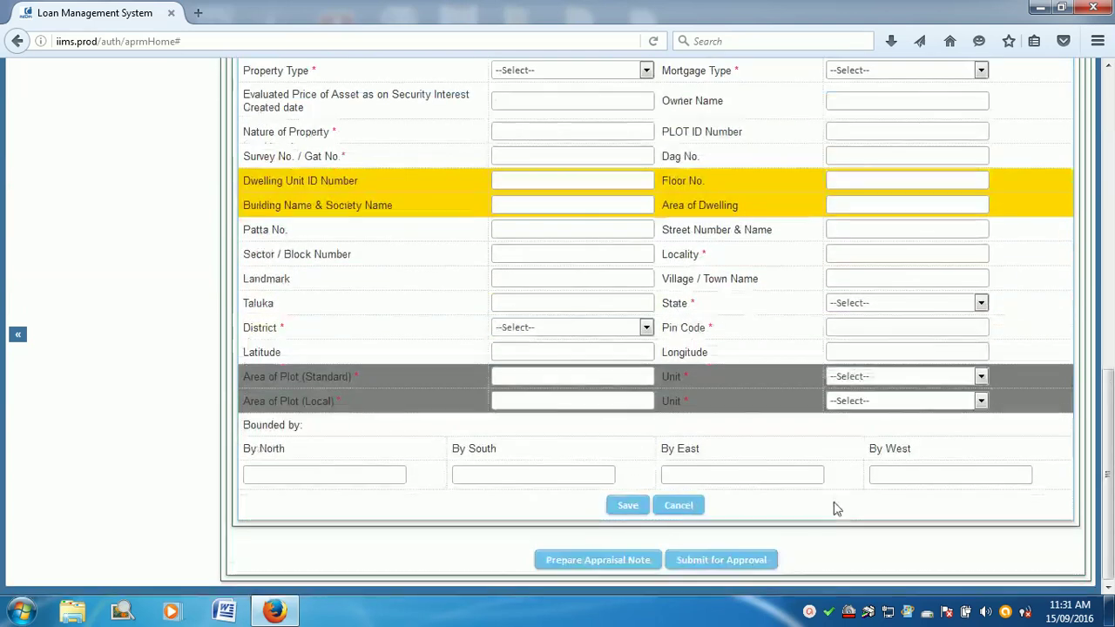
pyautogui.click(679, 509)
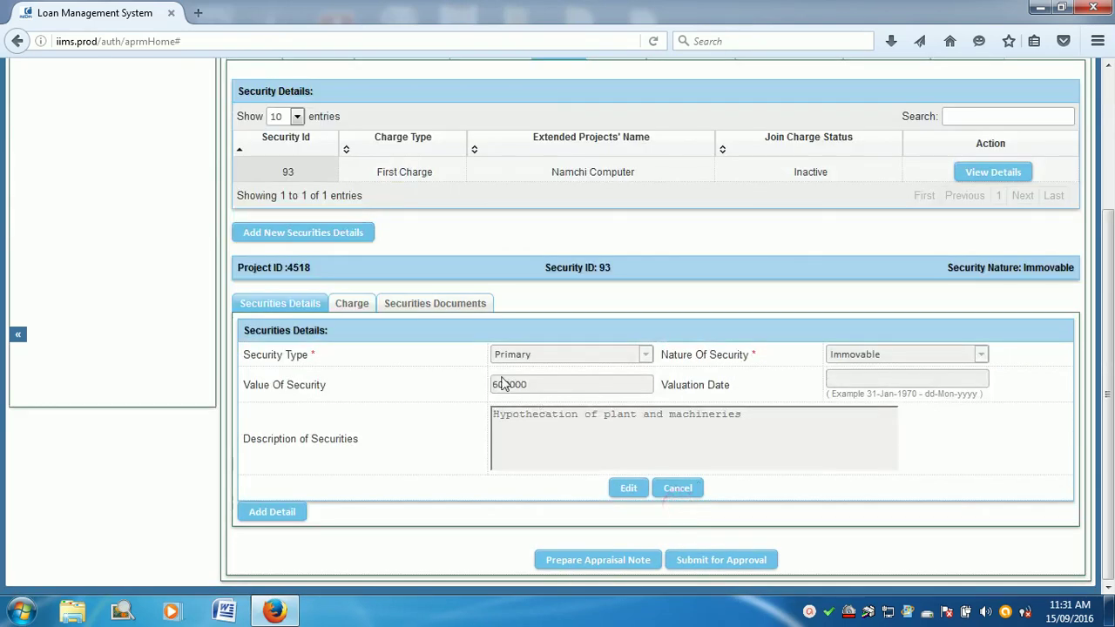
# Step: Start another new security set to Collateral type with Liquid nature
pyautogui.click(324, 243)
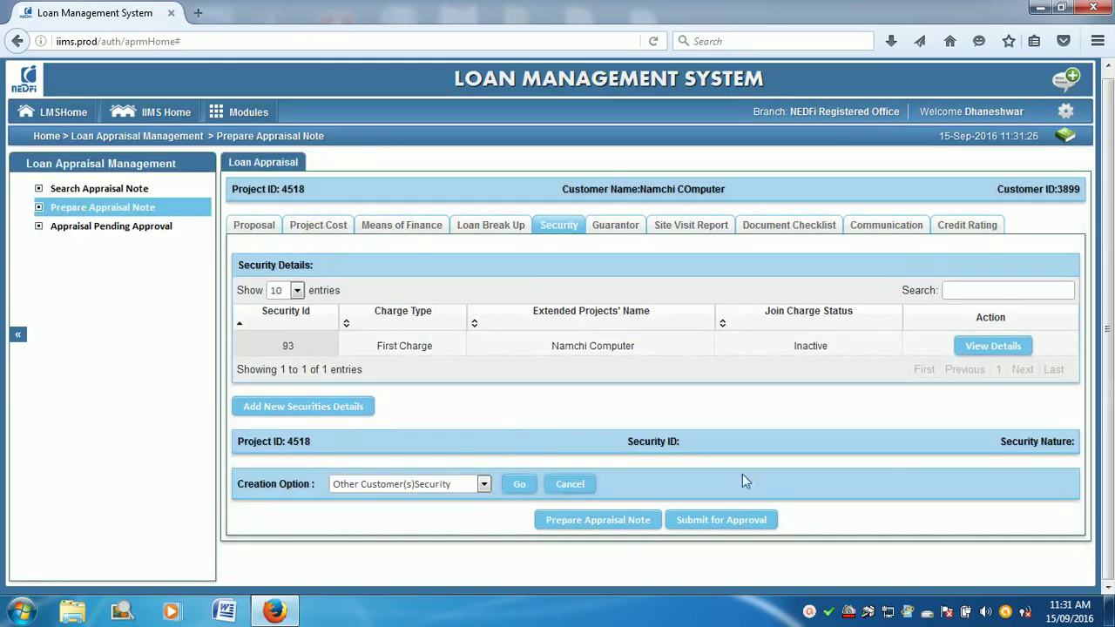
pyautogui.click(484, 484)
pyautogui.click(448, 514)
pyautogui.click(519, 485)
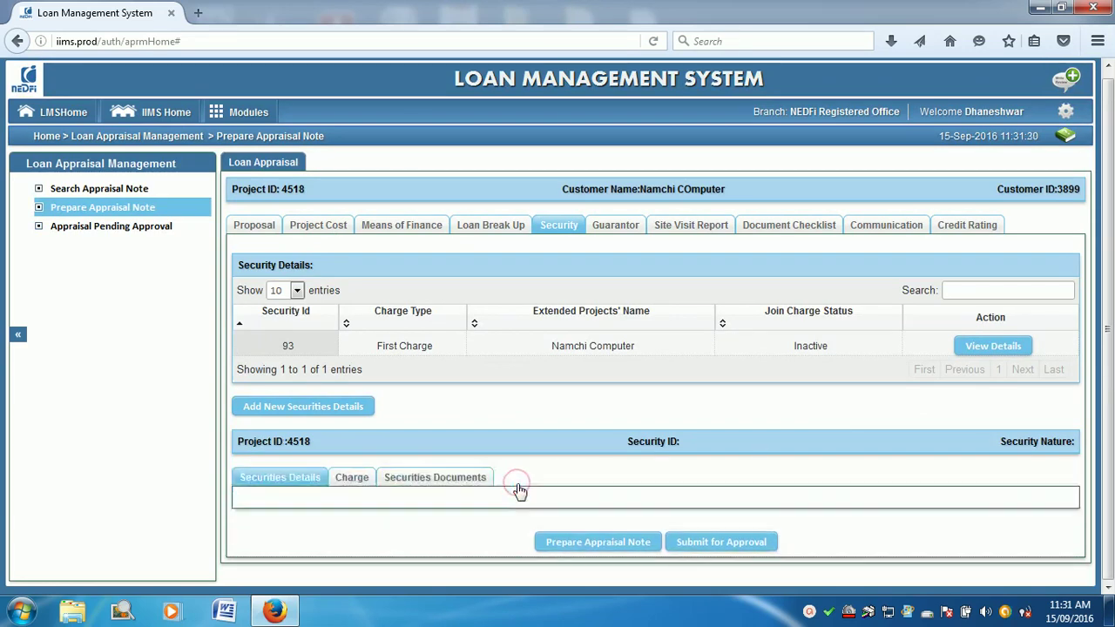
pyautogui.scroll(-3, 544, 496)
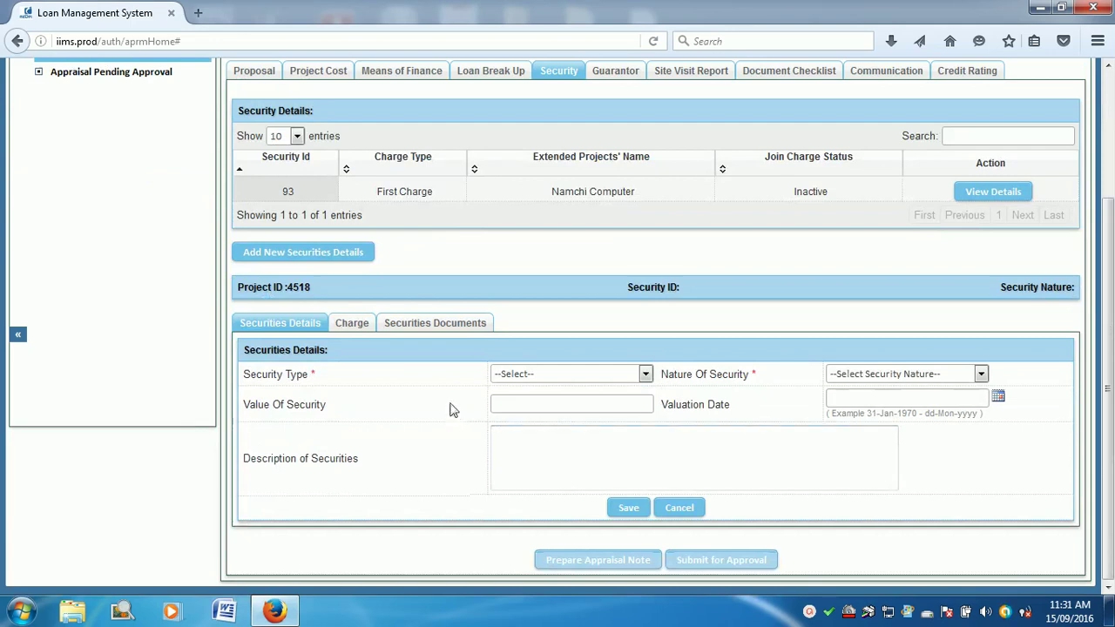
pyautogui.click(552, 381)
pyautogui.click(539, 415)
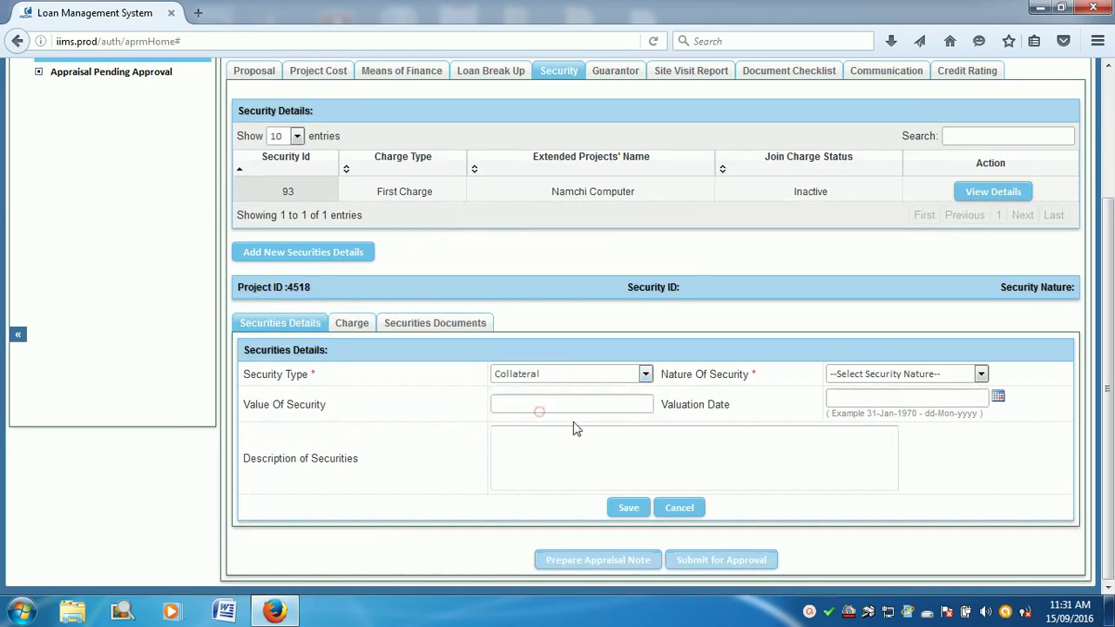
pyautogui.click(843, 374)
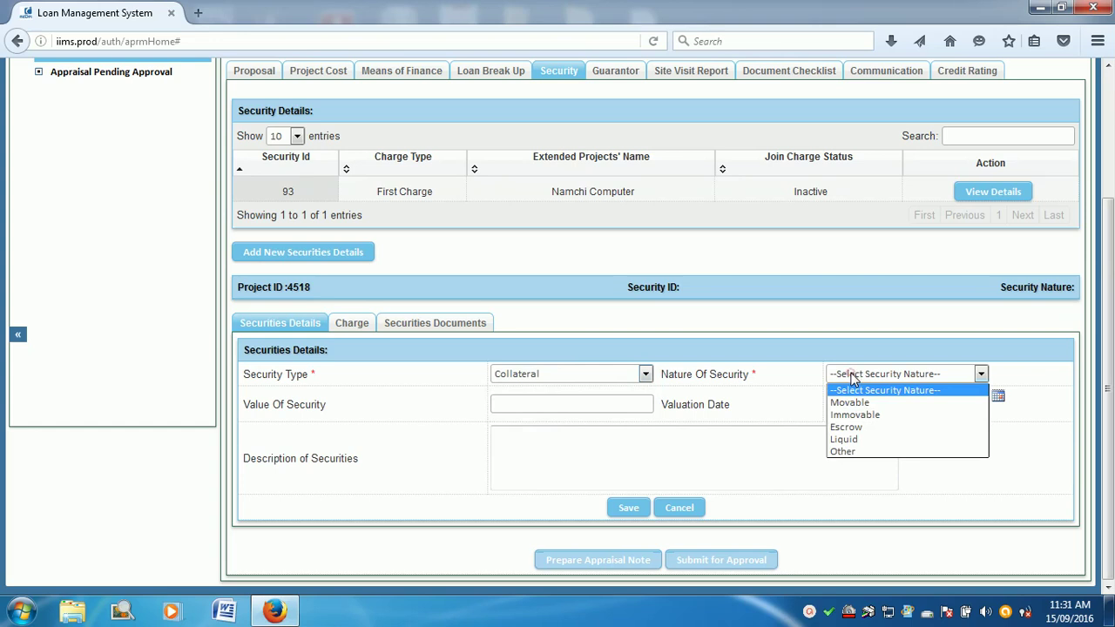
pyautogui.click(850, 434)
# Step: Describe it as Fixed Deposit, value 150000, and save it as Security 94
pyautogui.click(523, 446)
pyautogui.write('Fixed Deposit')
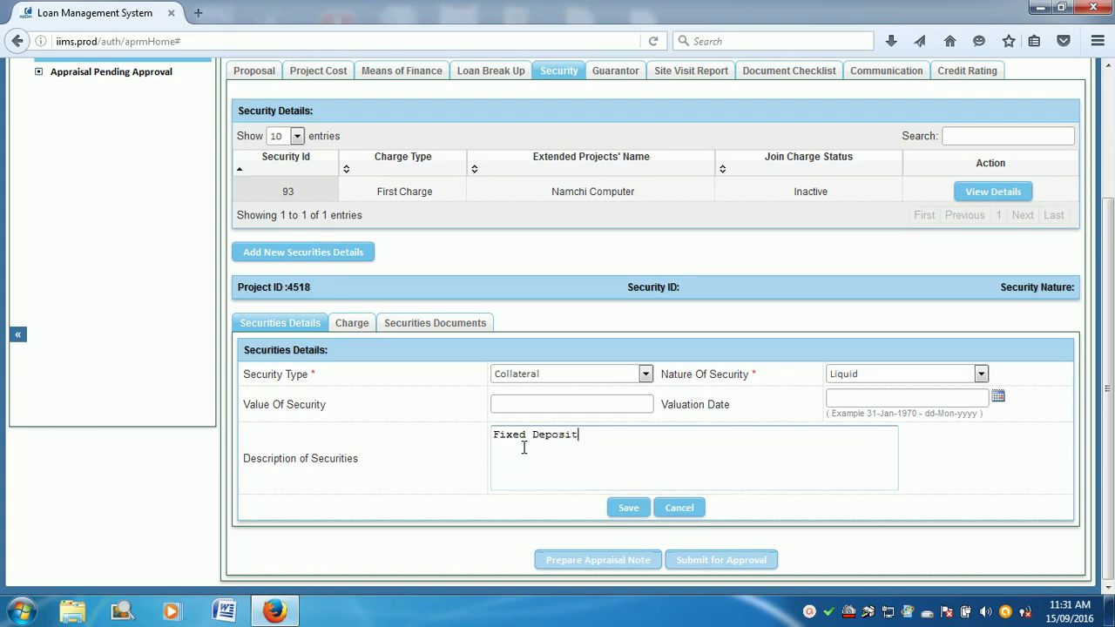
pyautogui.click(535, 405)
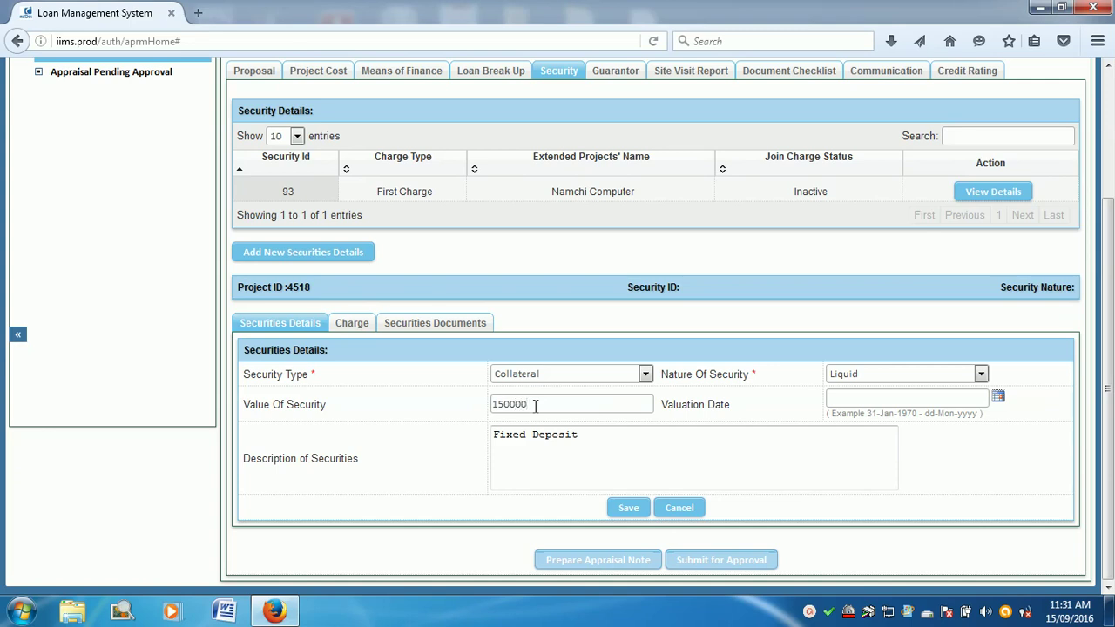
pyautogui.click(535, 478)
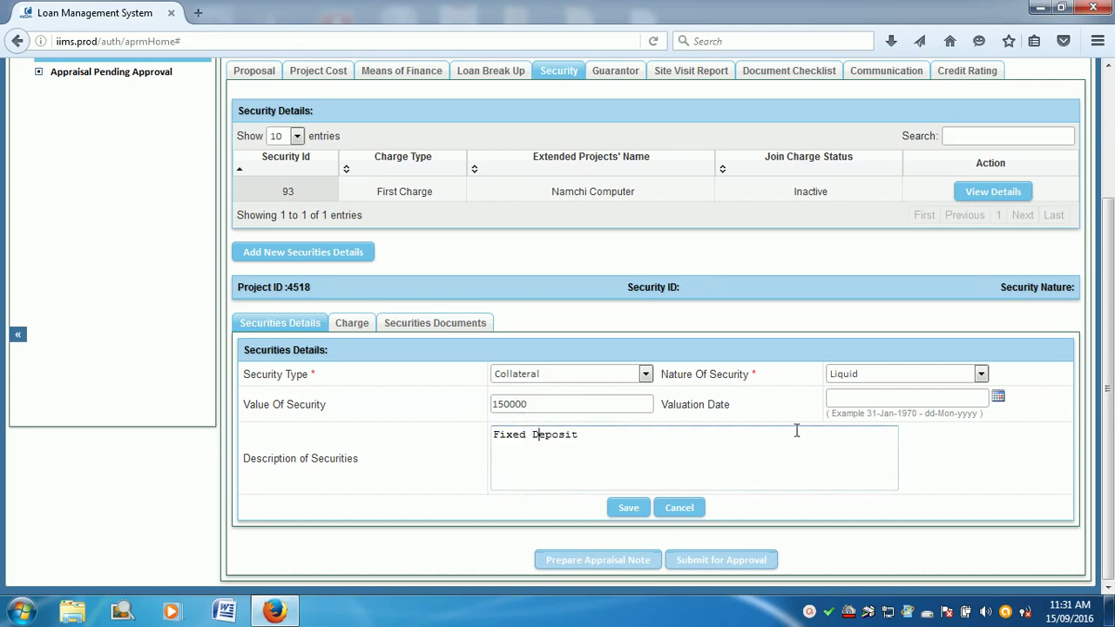
pyautogui.click(630, 507)
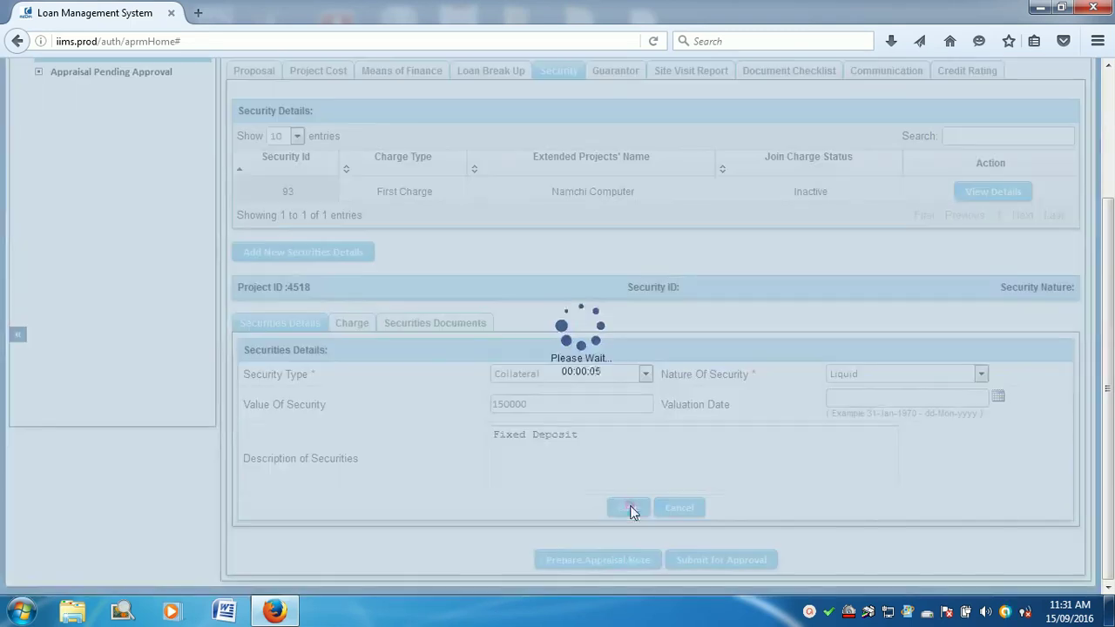
pyautogui.scroll(-5, 645, 473)
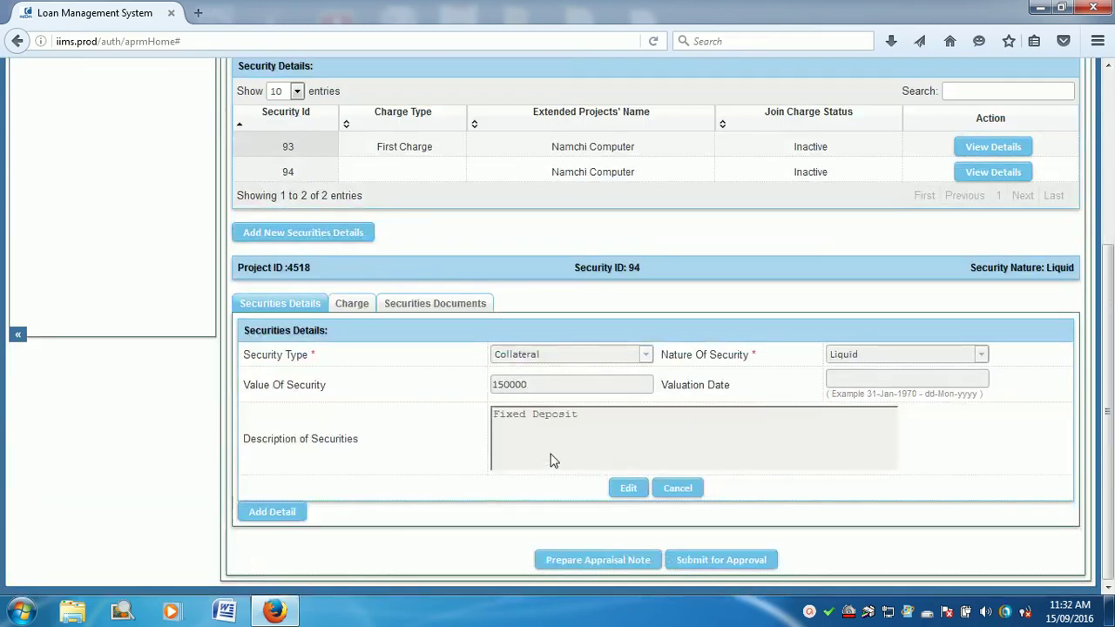
# Step: Save a First Charge with NEDFI on Security 94, dated 15-Sep-2016
pyautogui.click(353, 314)
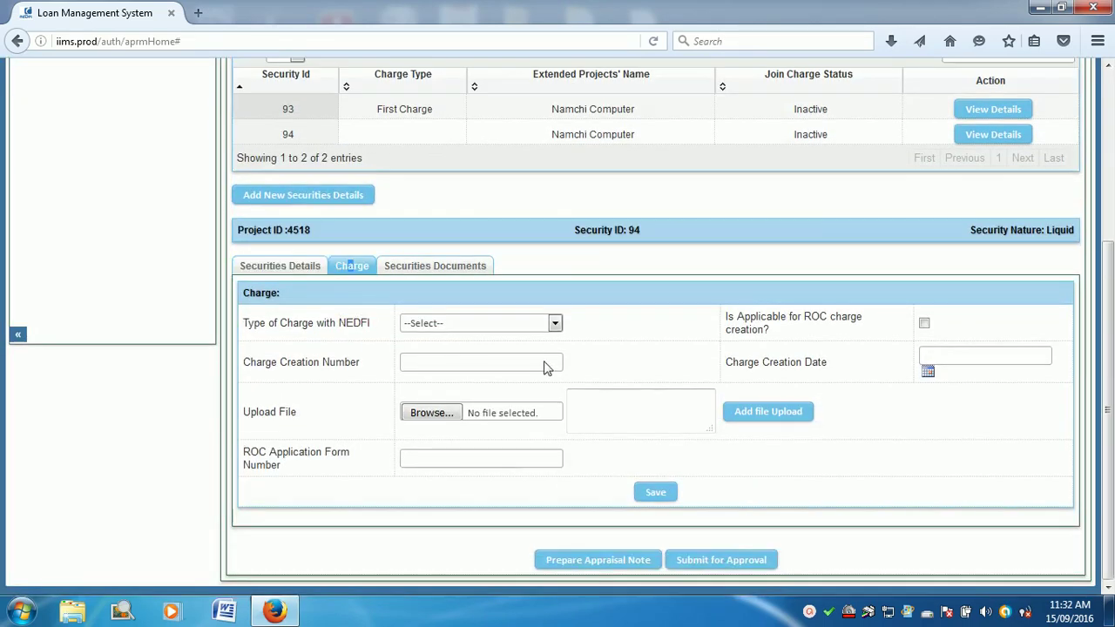
pyautogui.click(519, 323)
pyautogui.click(499, 351)
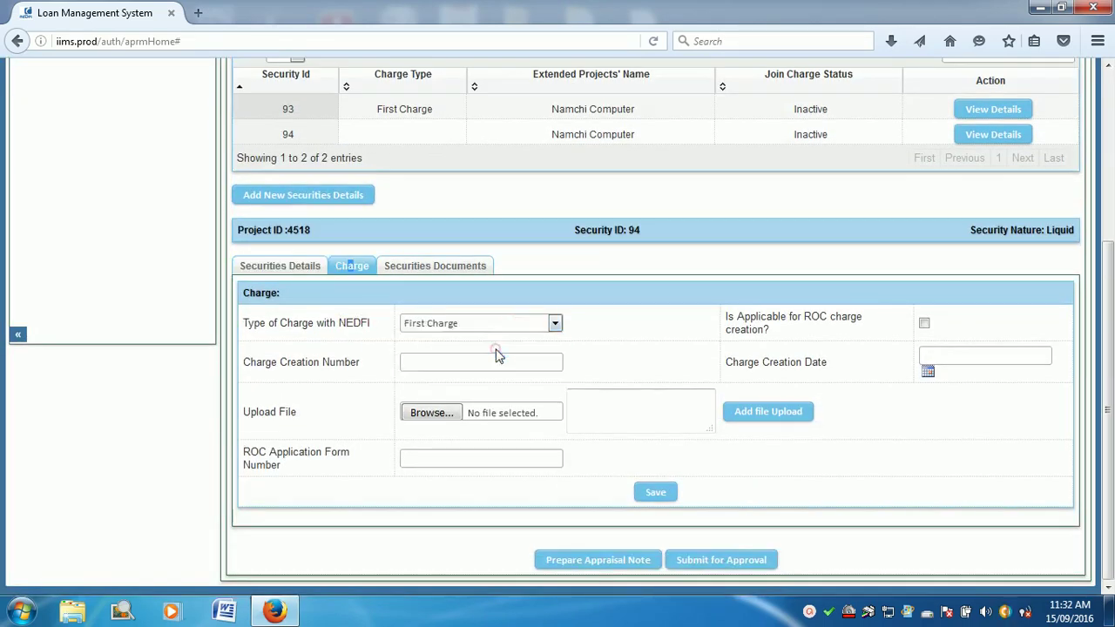
pyautogui.click(661, 494)
pyautogui.scroll(-5, 634, 488)
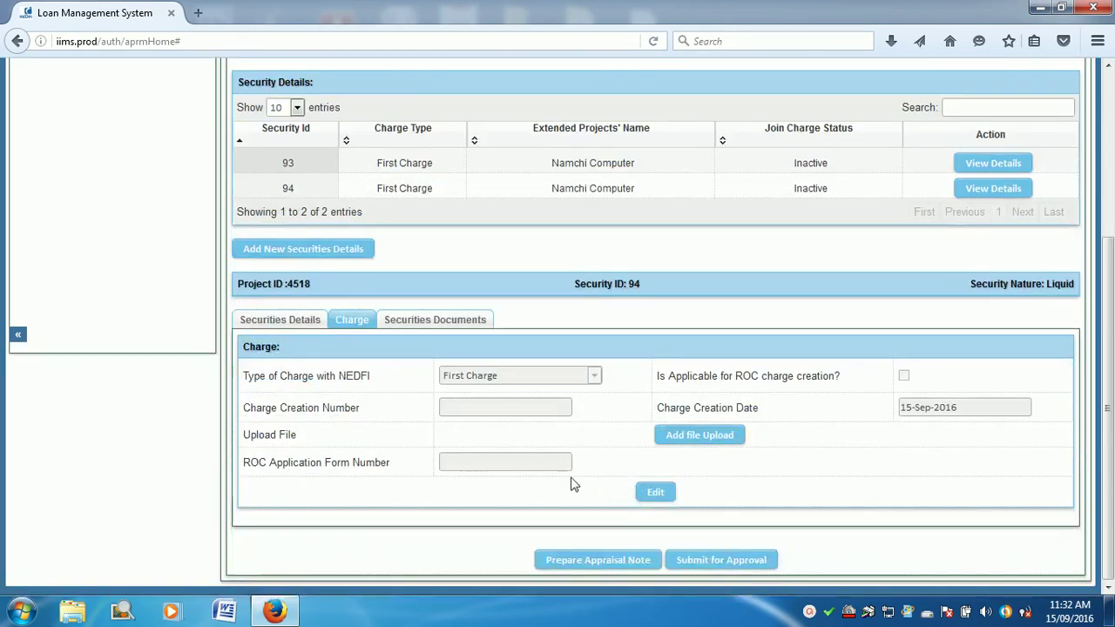
pyautogui.click(287, 321)
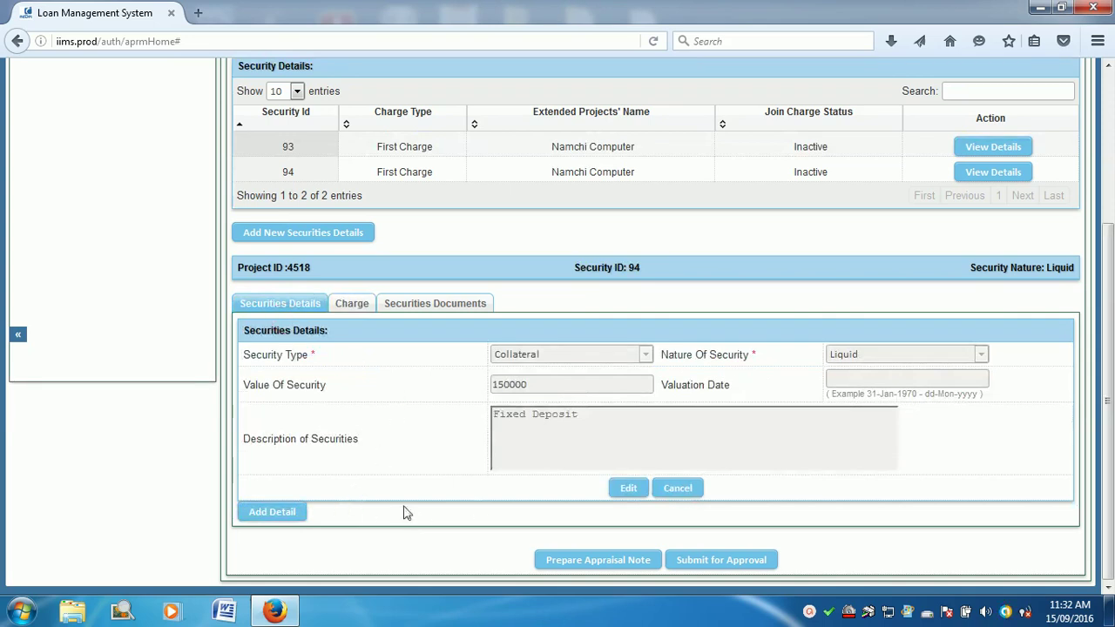
# Step: Open Security 94's instrument details, try FD, reset the type to --Select--, and attempt saving
pyautogui.click(288, 513)
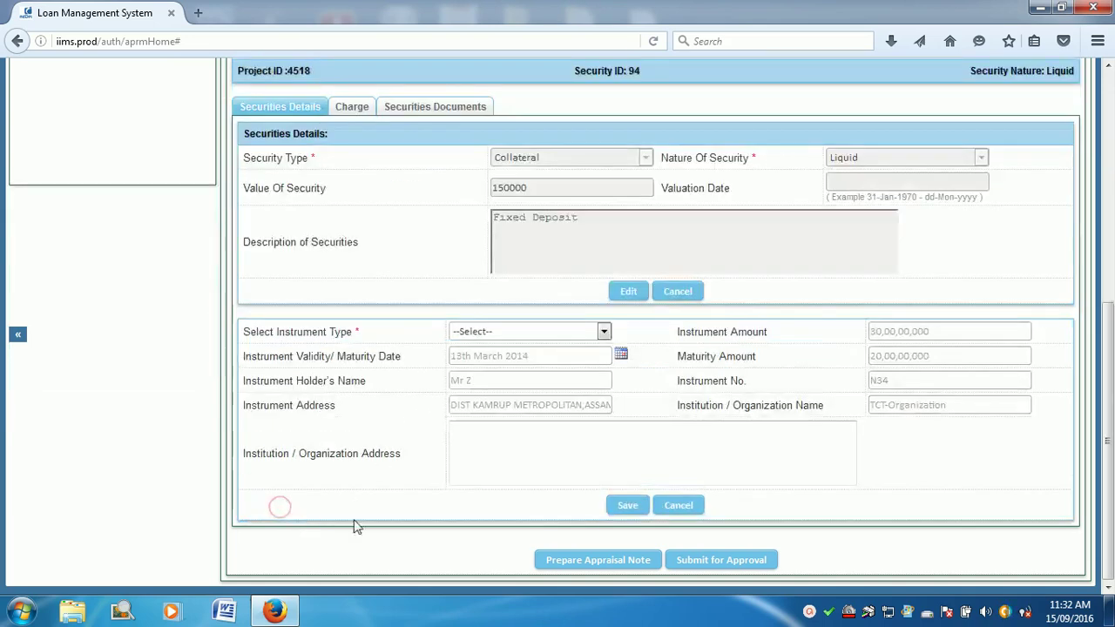
pyautogui.click(600, 333)
pyautogui.click(562, 373)
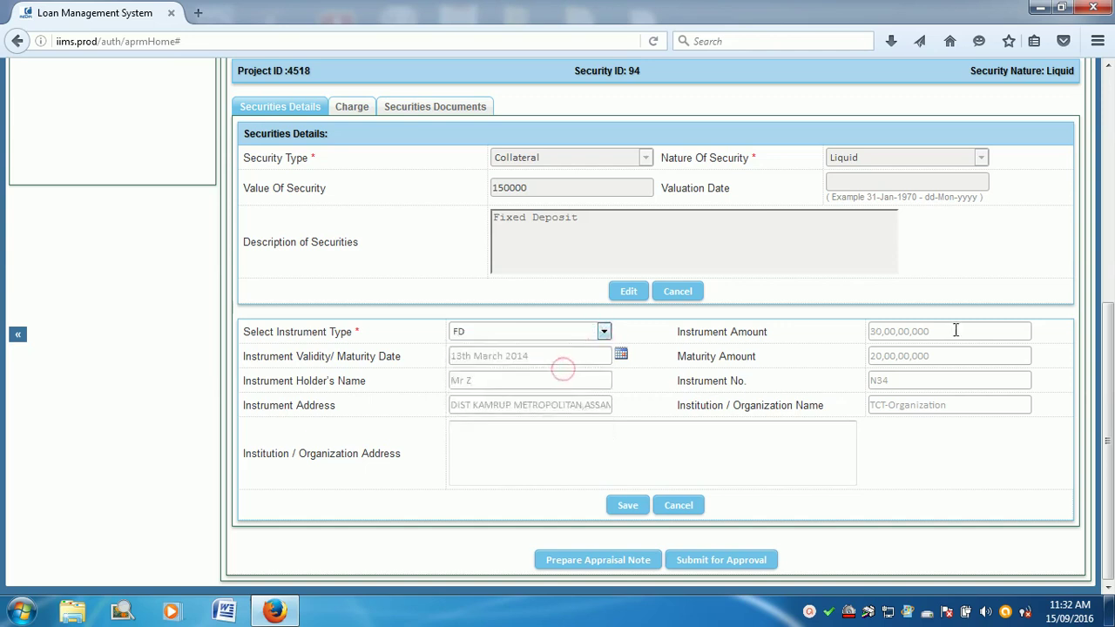
pyautogui.click(889, 336)
pyautogui.click(514, 359)
pyautogui.click(505, 407)
pyautogui.click(471, 338)
pyautogui.click(480, 350)
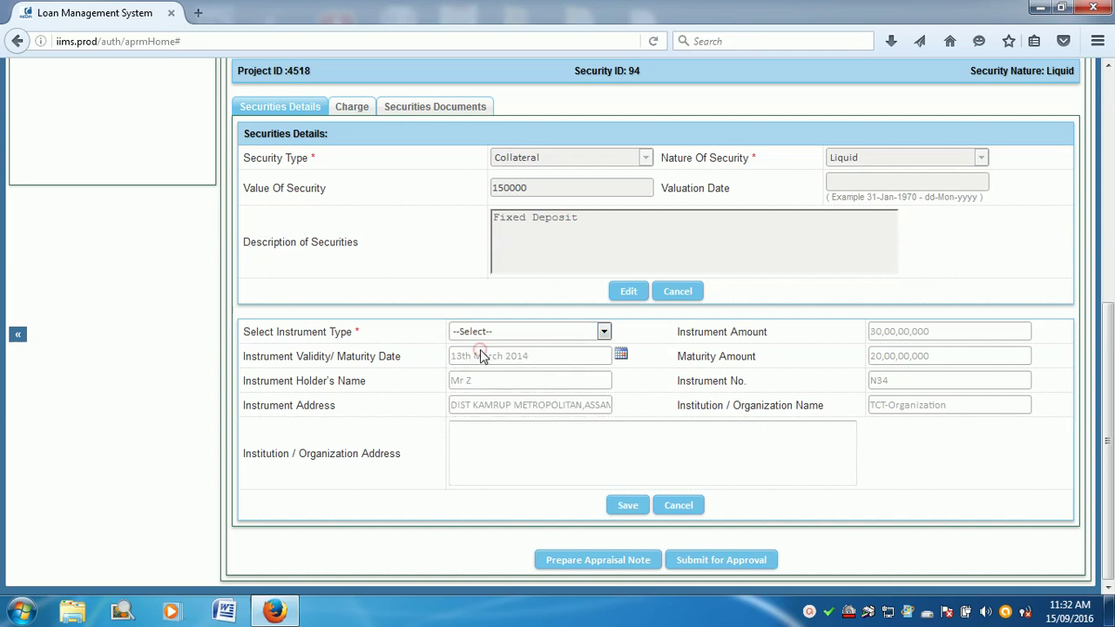
pyautogui.click(627, 508)
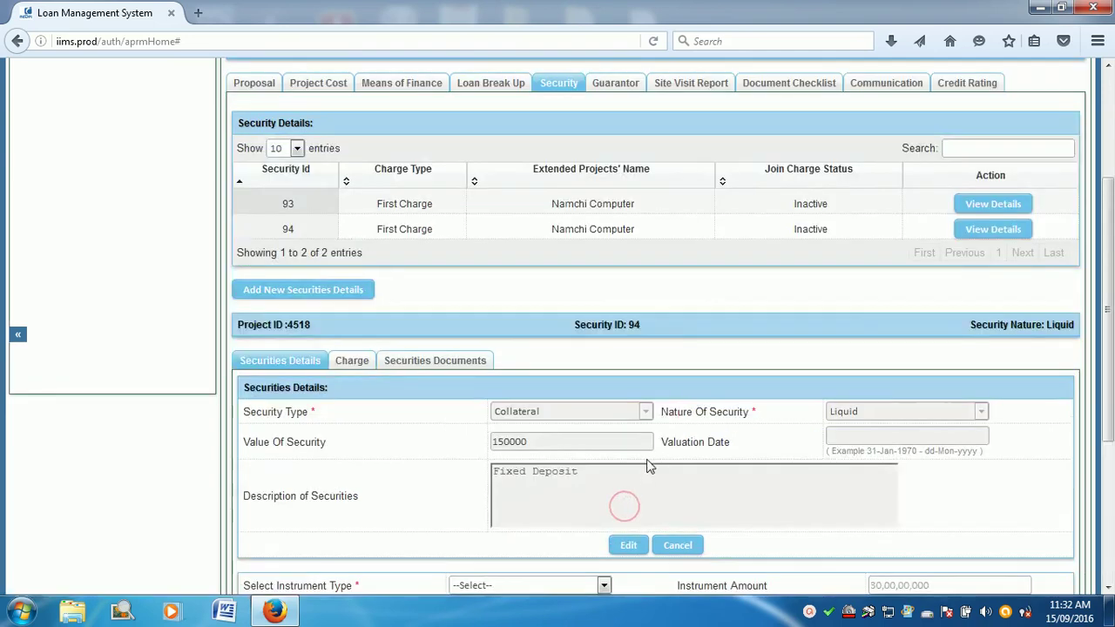
pyautogui.scroll(-10, 767, 462)
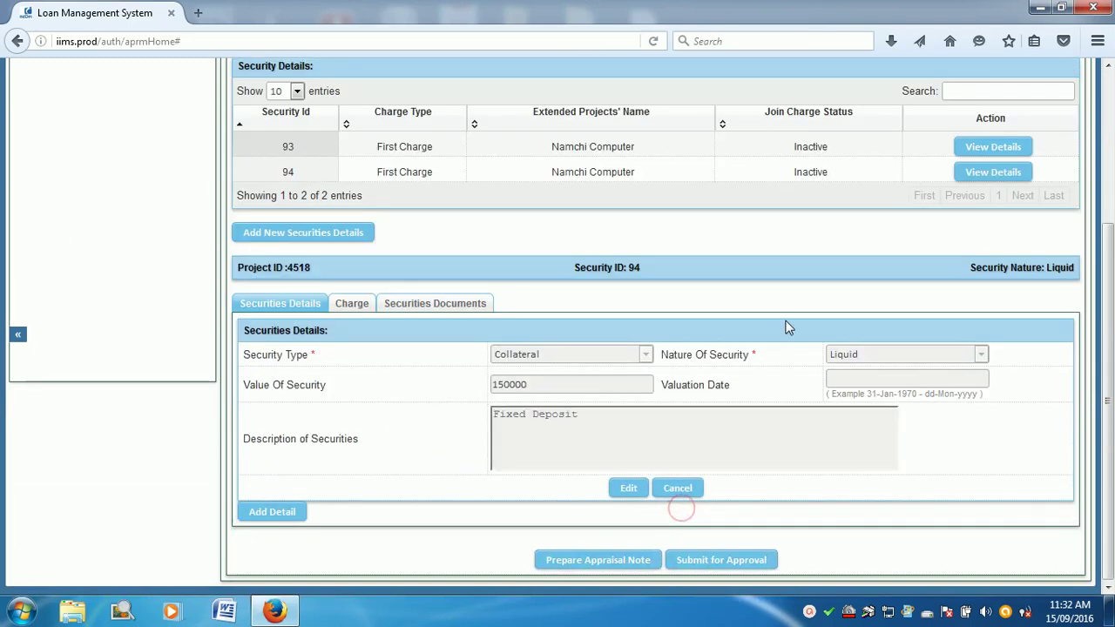
pyautogui.scroll(3, 912, 367)
pyautogui.moveTo(791, 352); pyautogui.dragTo(867, 353)
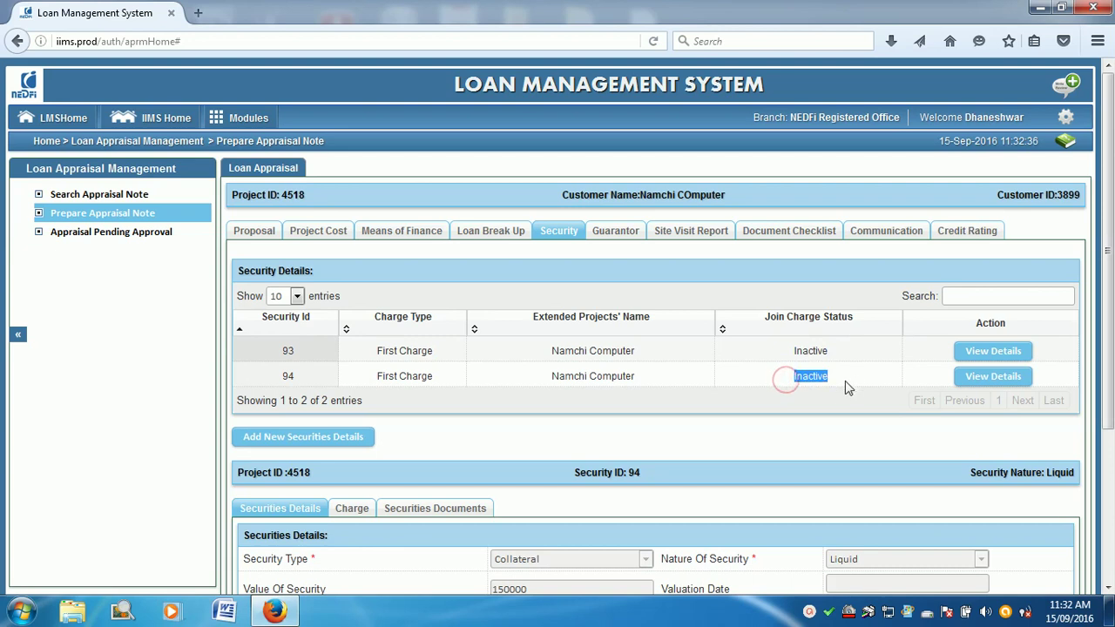
pyautogui.moveTo(791, 352); pyautogui.dragTo(906, 360)
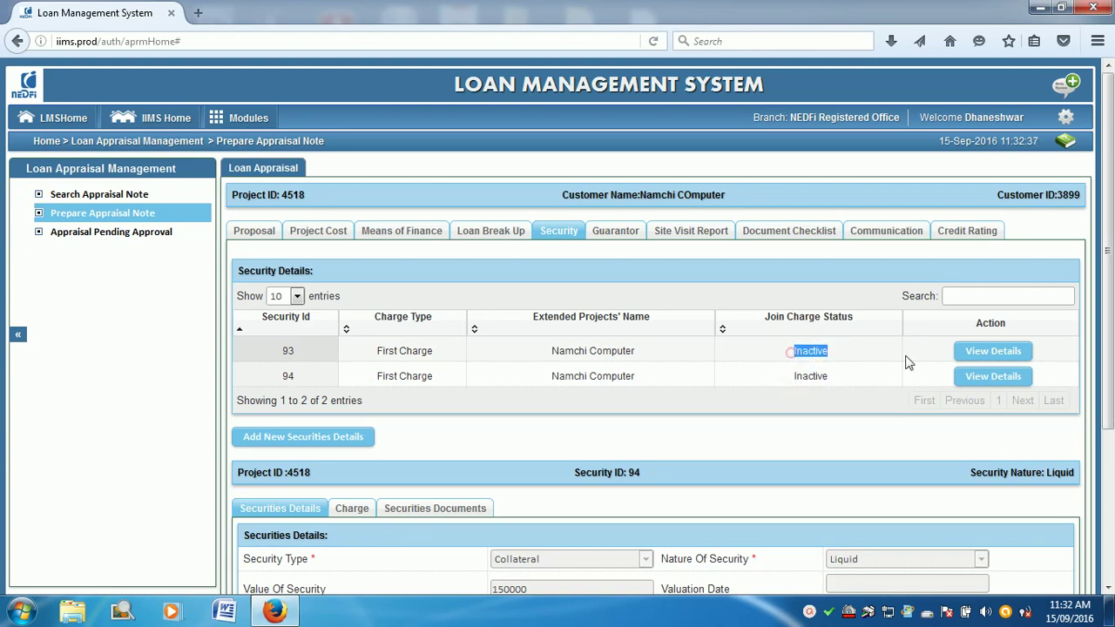
pyautogui.doubleClick(811, 375)
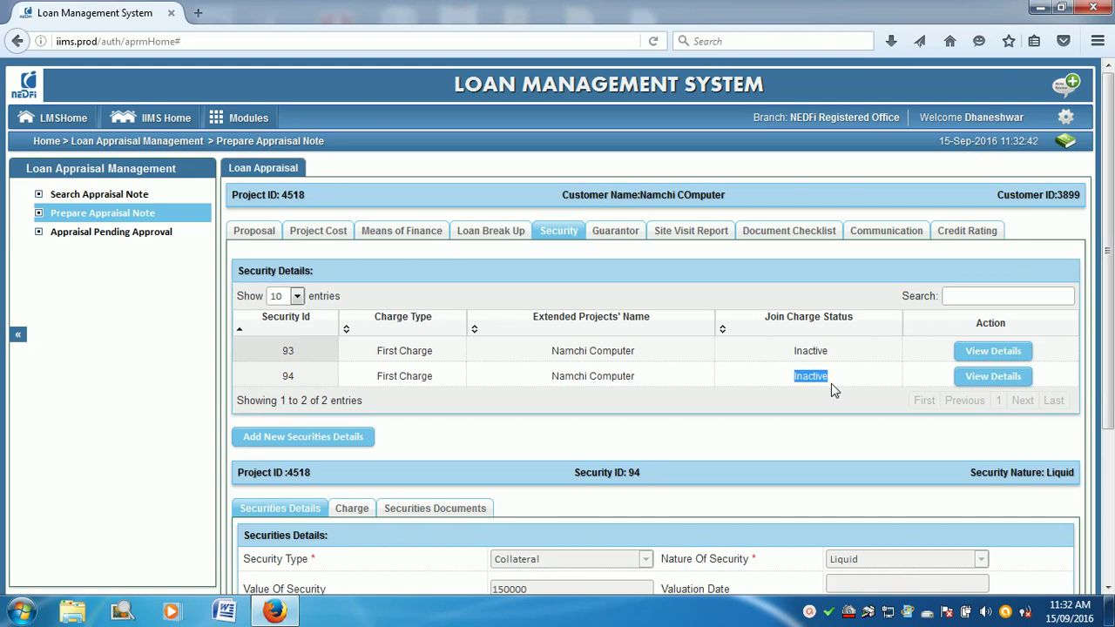
pyautogui.doubleClick(795, 350)
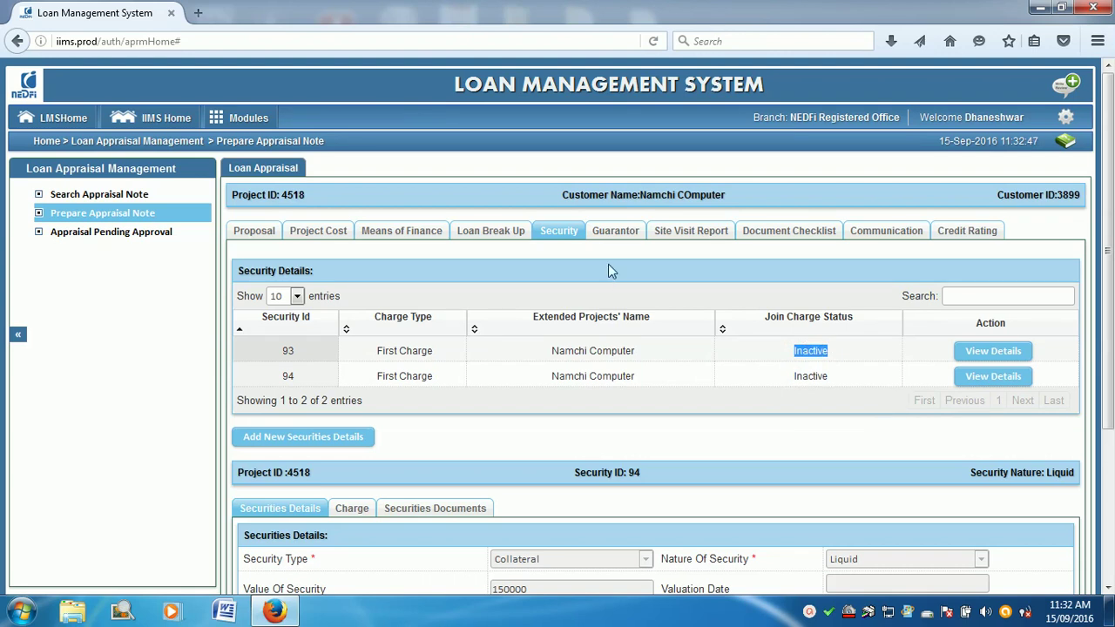
pyautogui.click(608, 237)
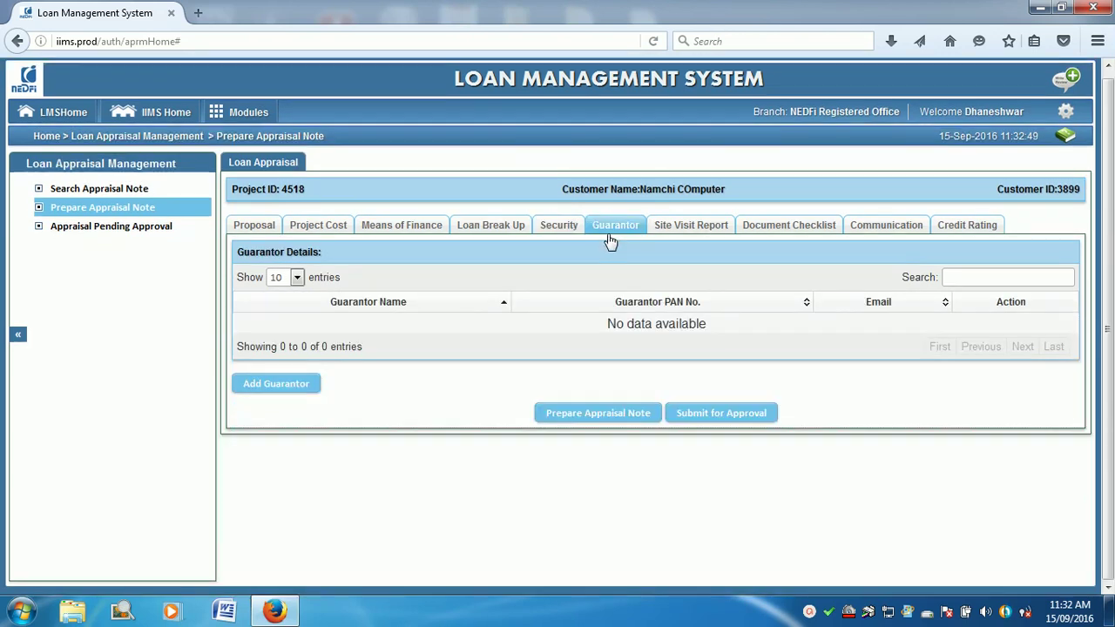
# Step: Begin adding a Person Guarantor to the project
pyautogui.click(287, 385)
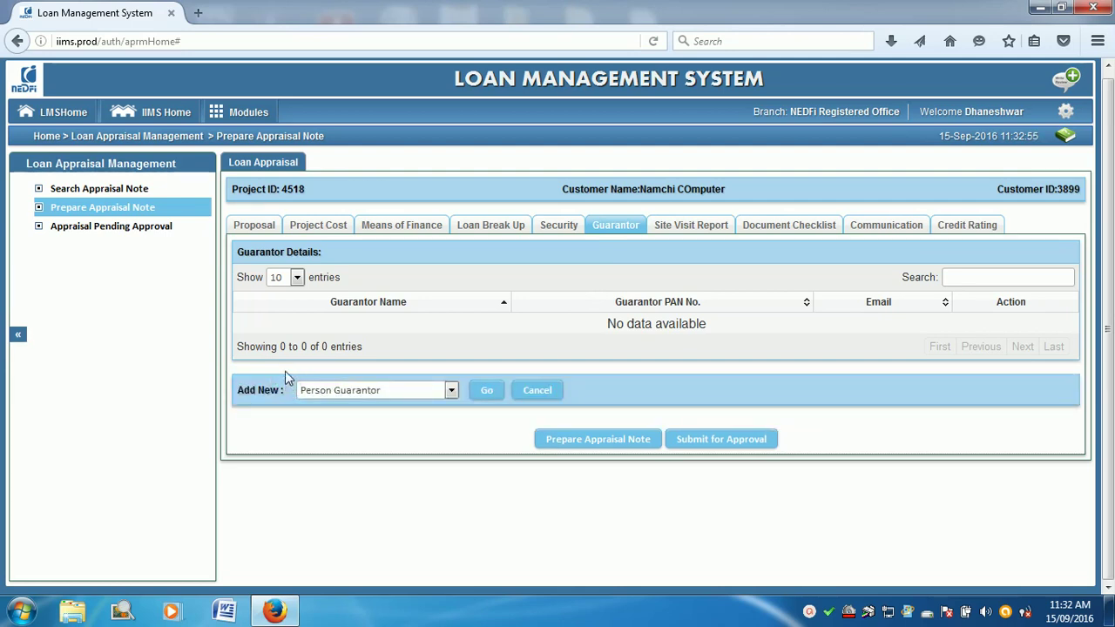
pyautogui.click(391, 391)
pyautogui.click(393, 390)
pyautogui.click(487, 392)
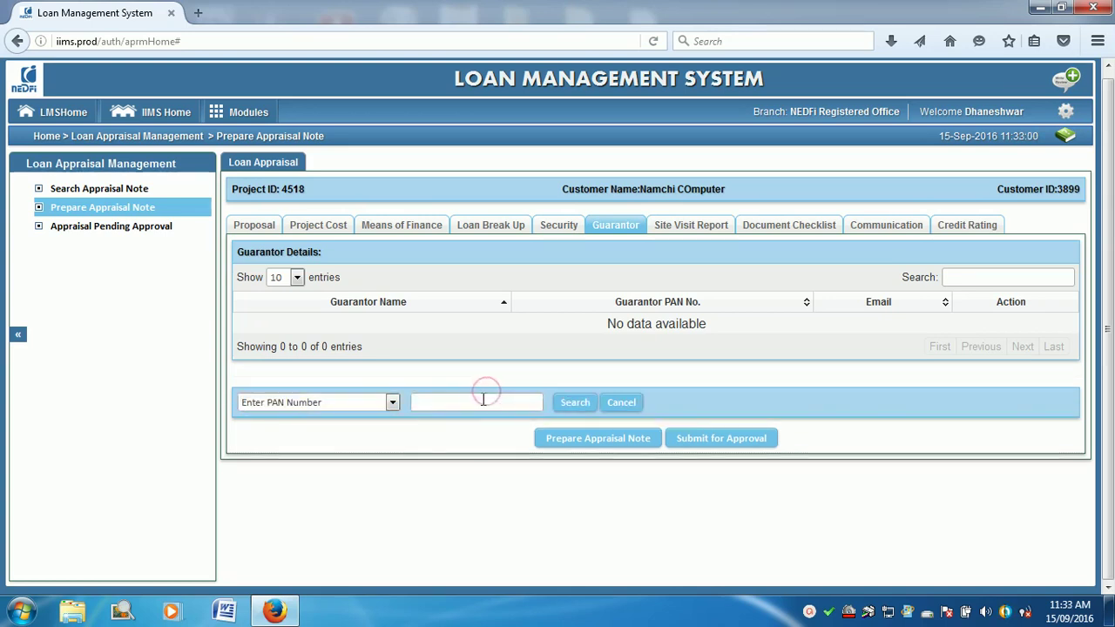
# Step: Search guarantors by the guarantor's name, find no match, and create a new guarantor
pyautogui.click(393, 402)
pyautogui.click(370, 431)
pyautogui.click(437, 409)
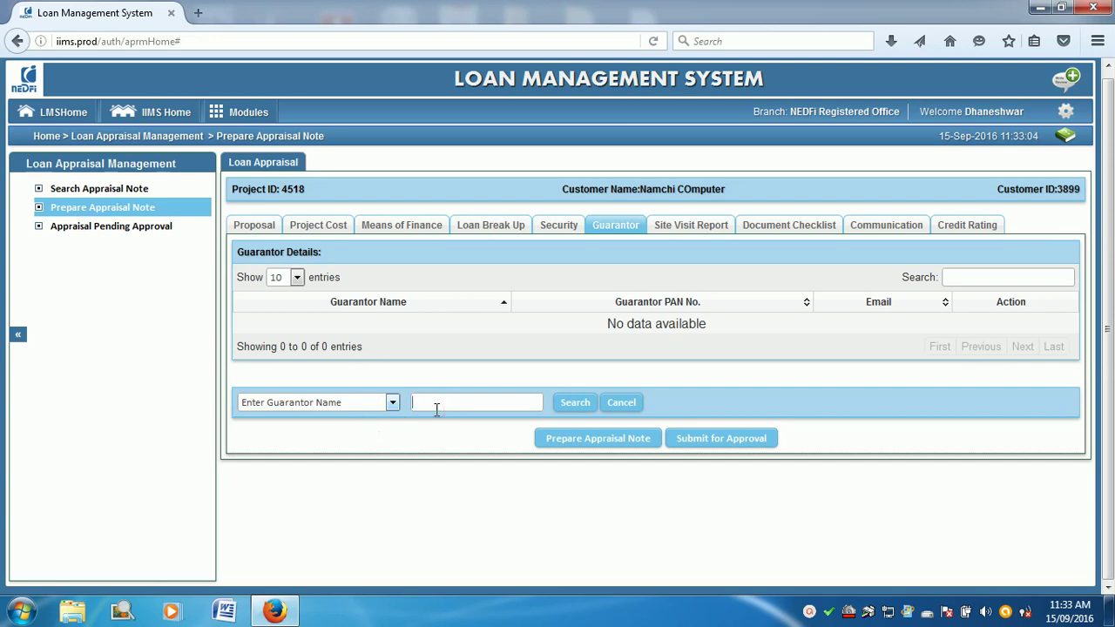
pyautogui.click(575, 404)
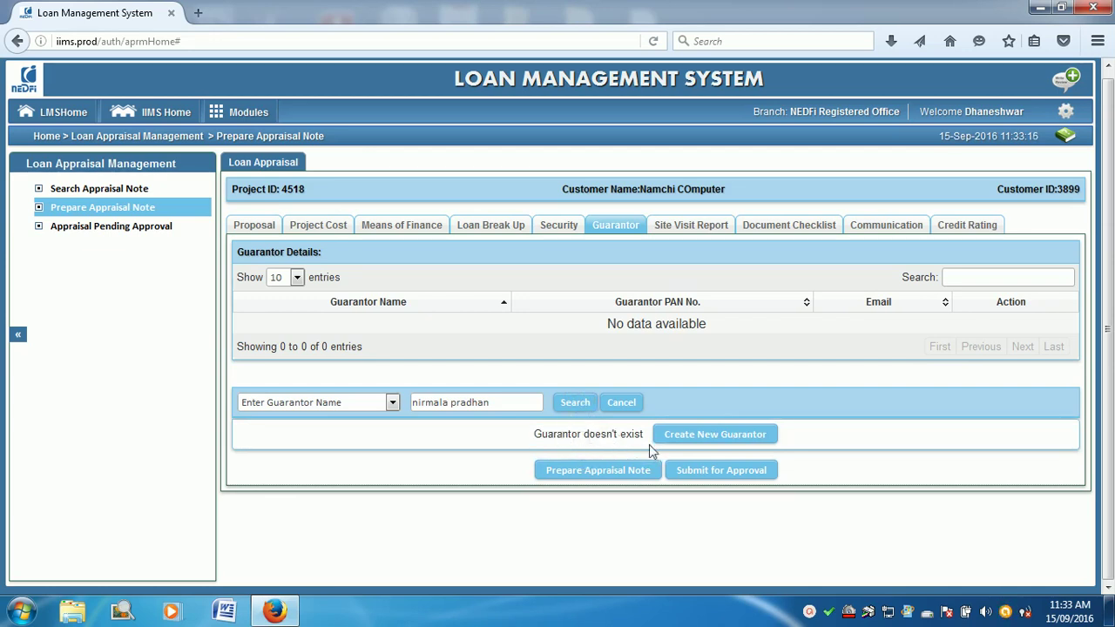
pyautogui.click(699, 435)
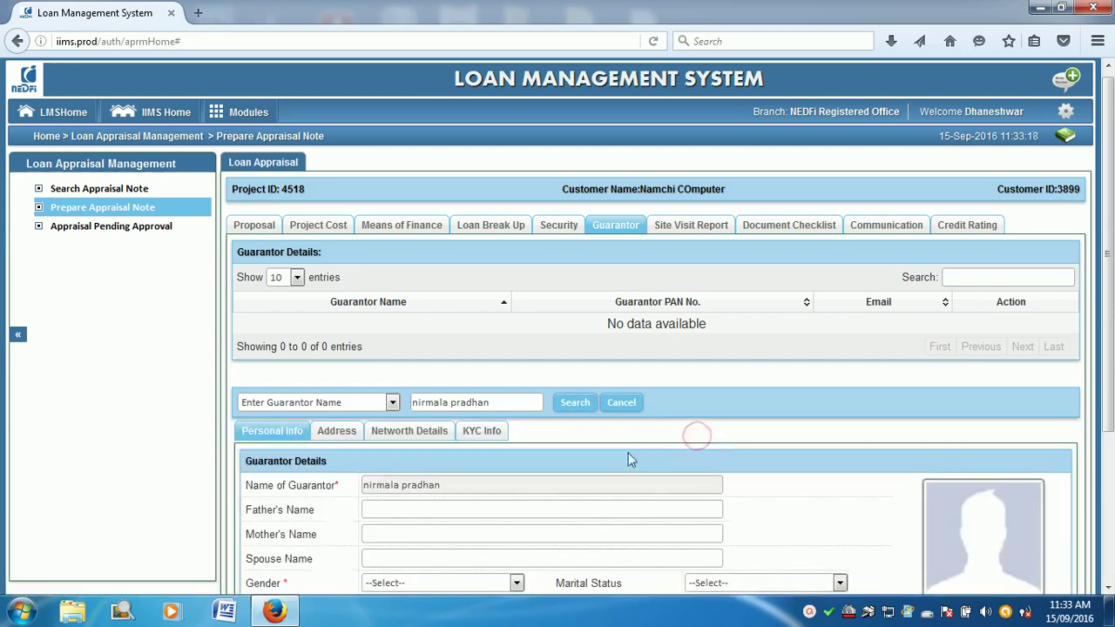
# Step: Enter the father's name; set Female, Married, nationality Indian, category ST, religion Hinduism
pyautogui.scroll(-4, 627, 453)
pyautogui.click(389, 323)
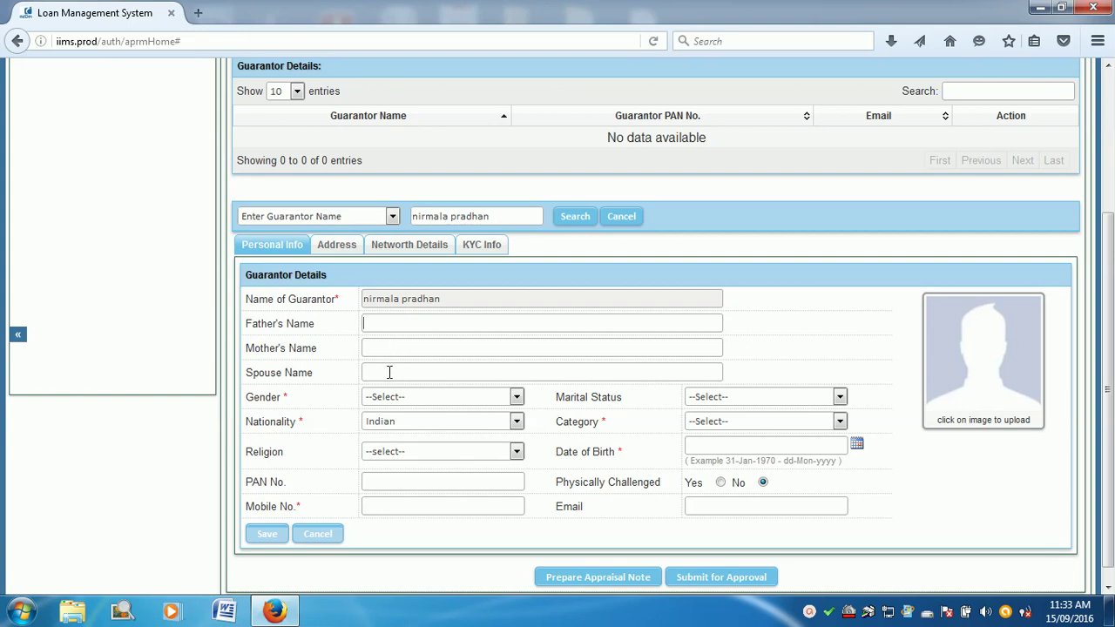
pyautogui.click(389, 398)
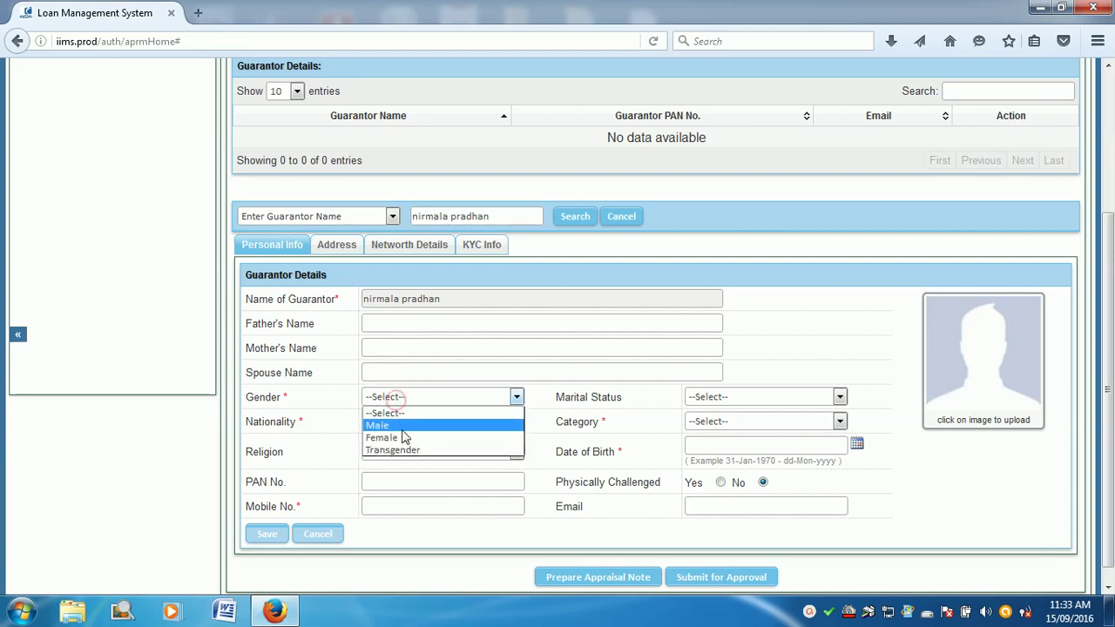
pyautogui.click(401, 434)
pyautogui.click(772, 397)
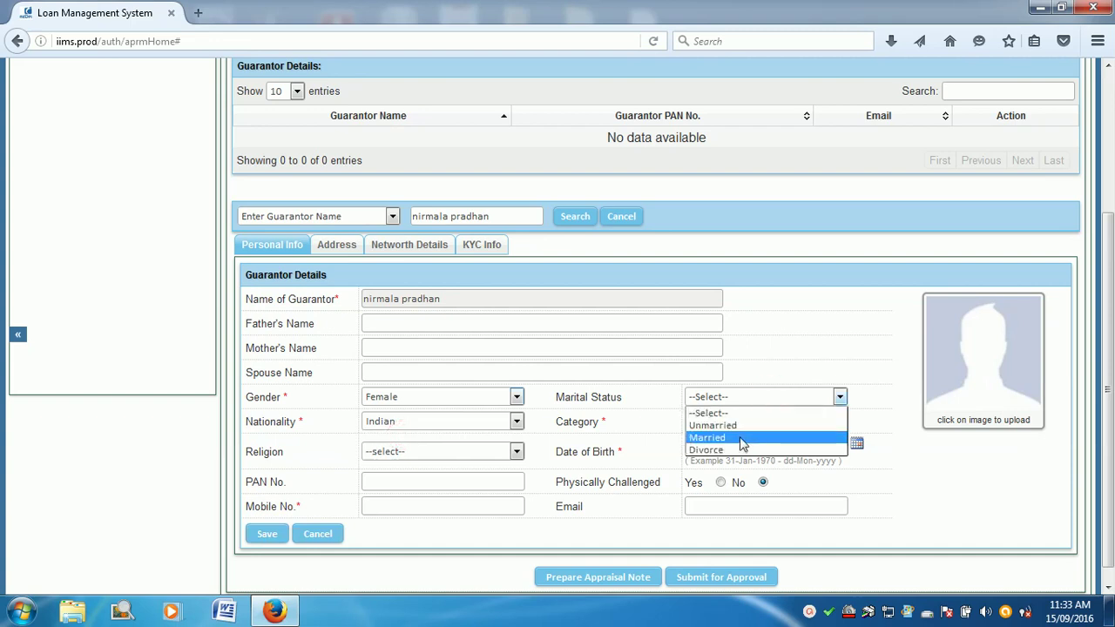
pyautogui.click(740, 437)
pyautogui.click(493, 422)
pyautogui.click(493, 422)
pyautogui.click(758, 422)
pyautogui.click(736, 462)
pyautogui.click(501, 452)
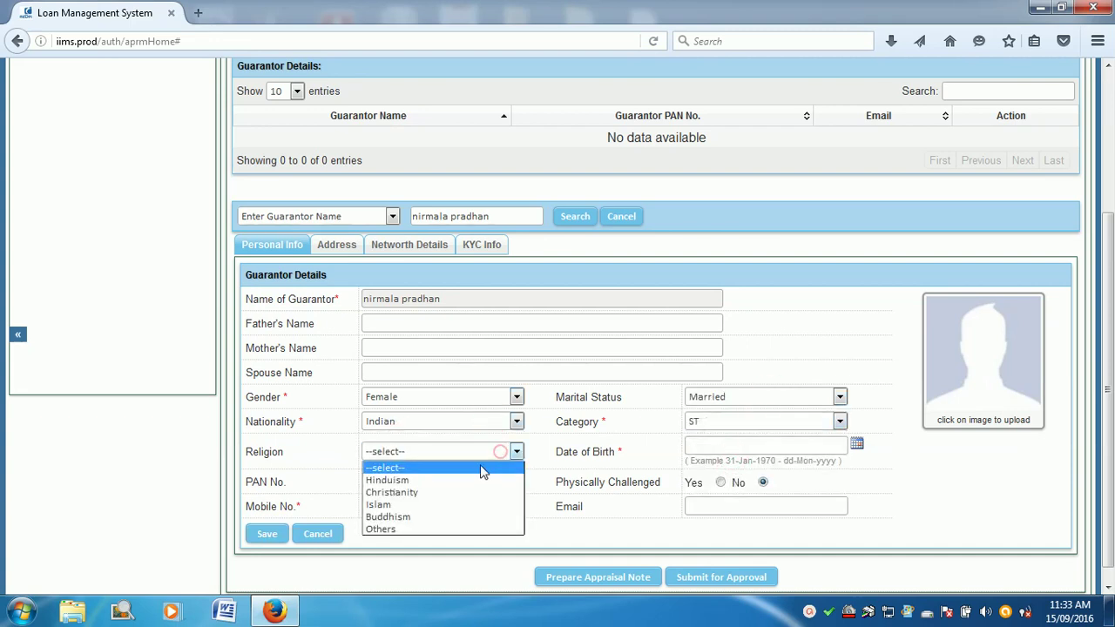
pyautogui.click(478, 481)
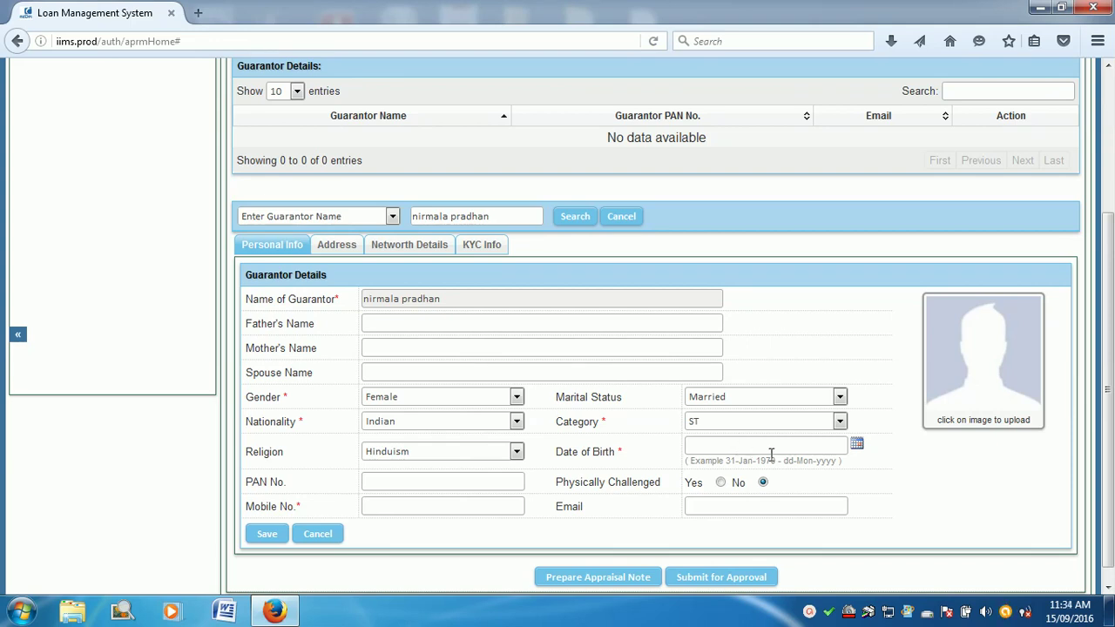
pyautogui.click(856, 445)
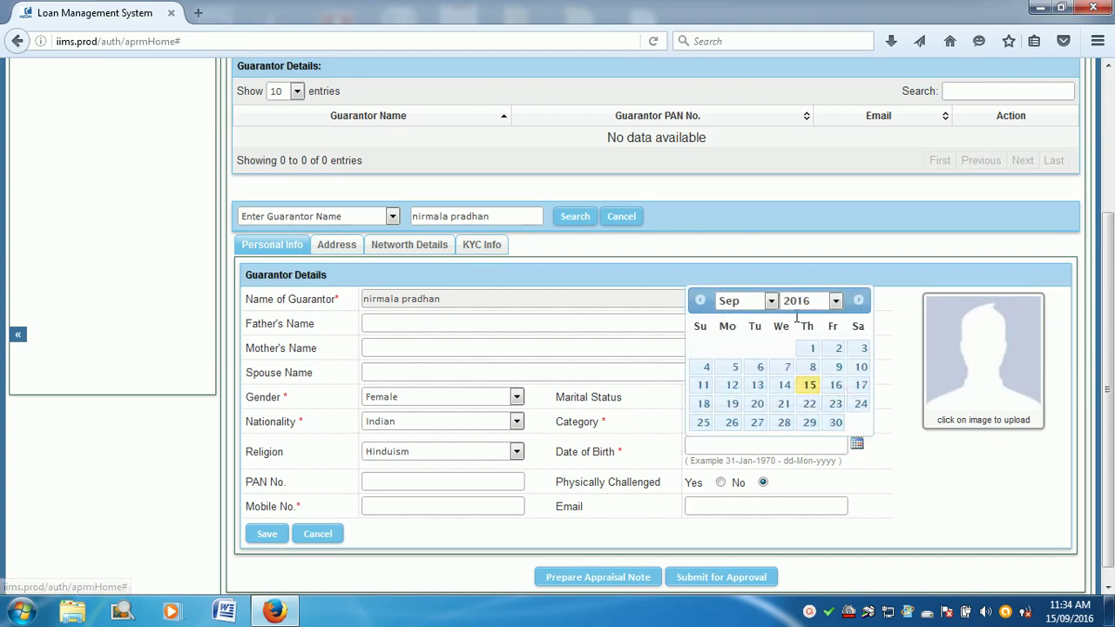
pyautogui.click(837, 301)
pyautogui.click(837, 322)
pyautogui.click(836, 321)
pyautogui.click(836, 321)
pyautogui.click(836, 321)
pyautogui.click(837, 322)
pyautogui.click(836, 321)
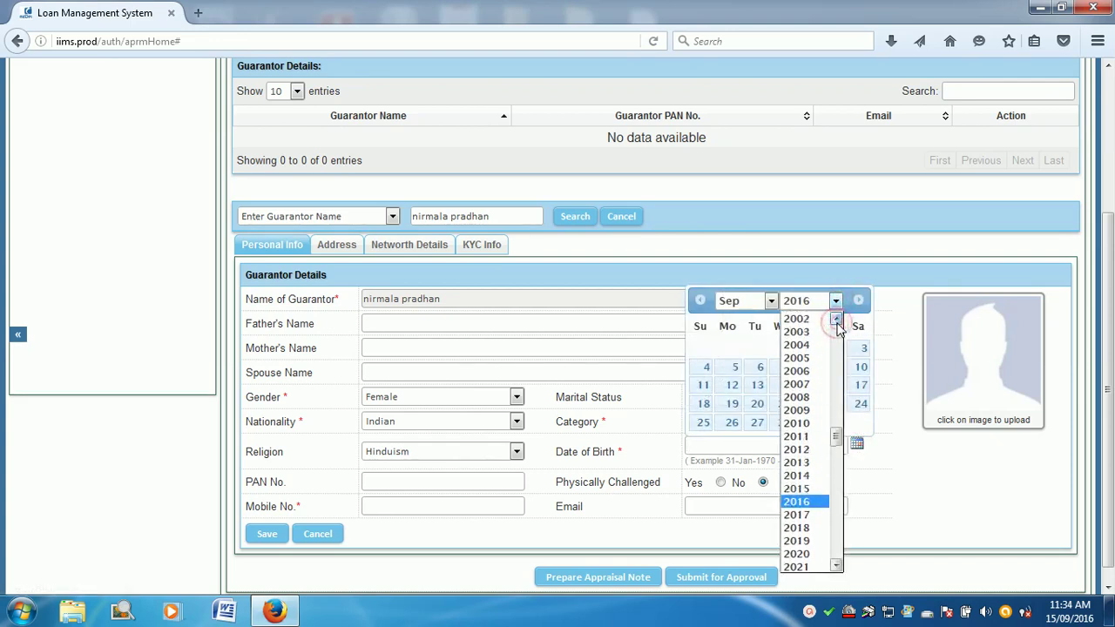
pyautogui.moveTo(837, 439); pyautogui.dragTo(832, 376)
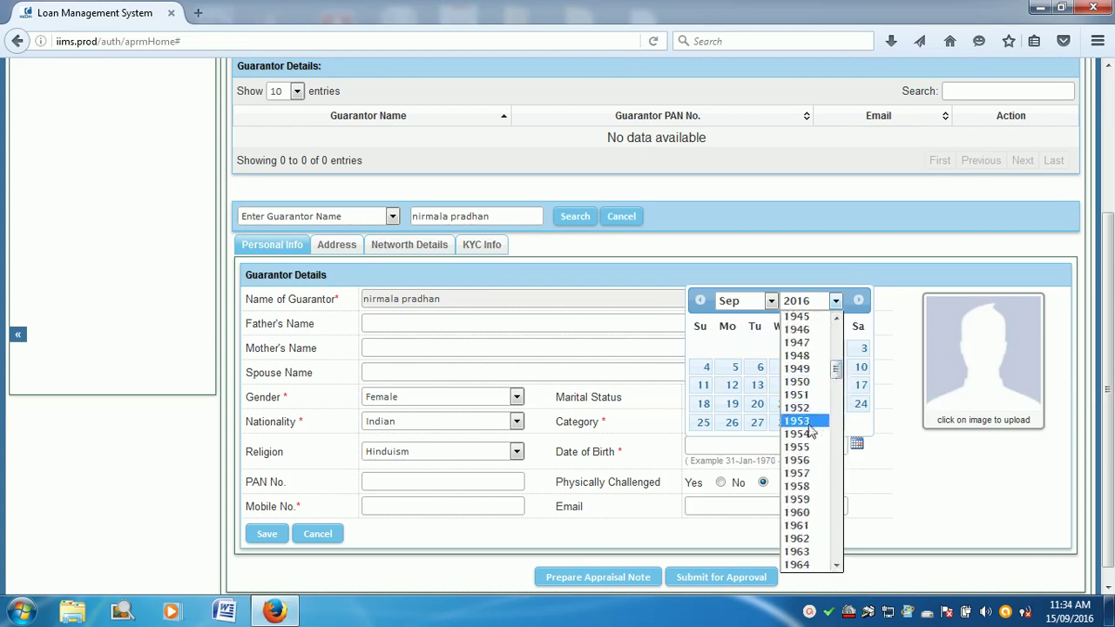
pyautogui.scroll(-2, 816, 493)
pyautogui.scroll(-3, 816, 493)
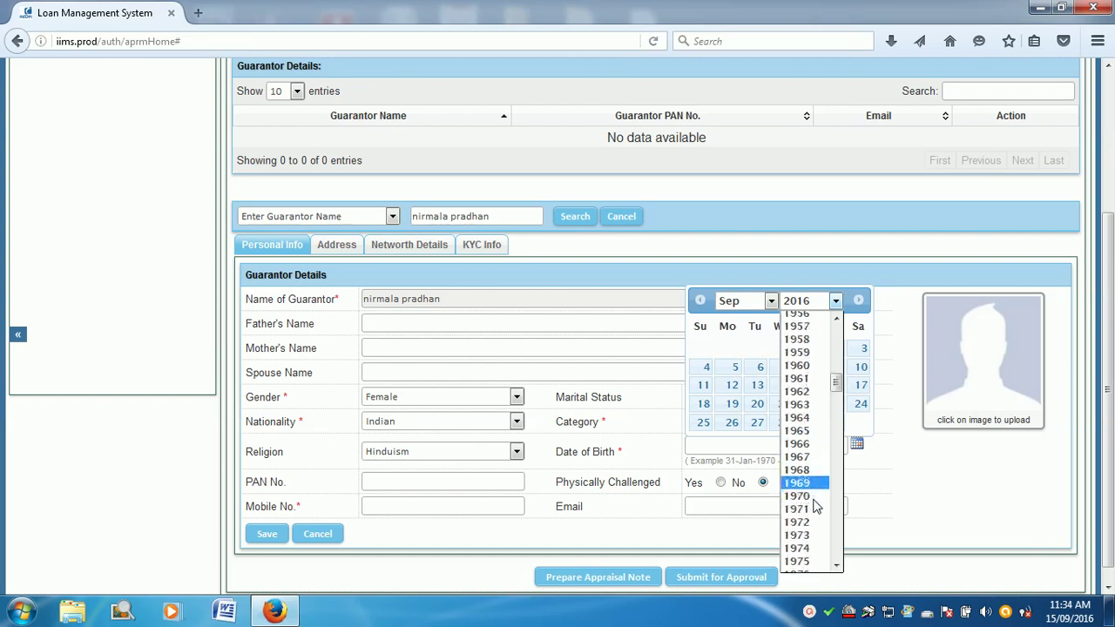
pyautogui.click(810, 512)
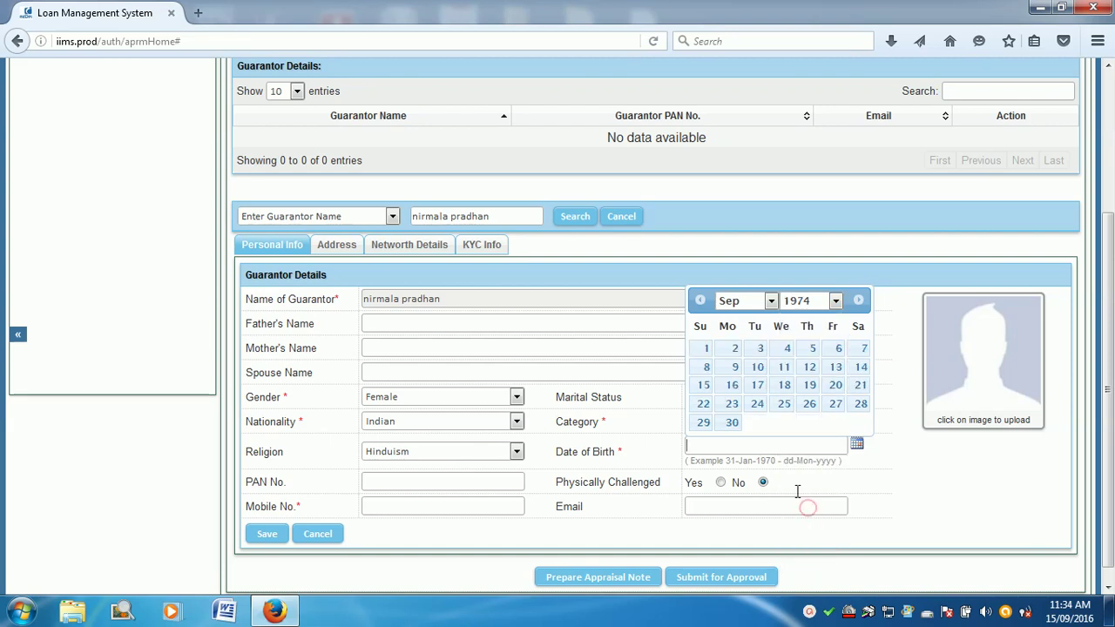
pyautogui.click(706, 349)
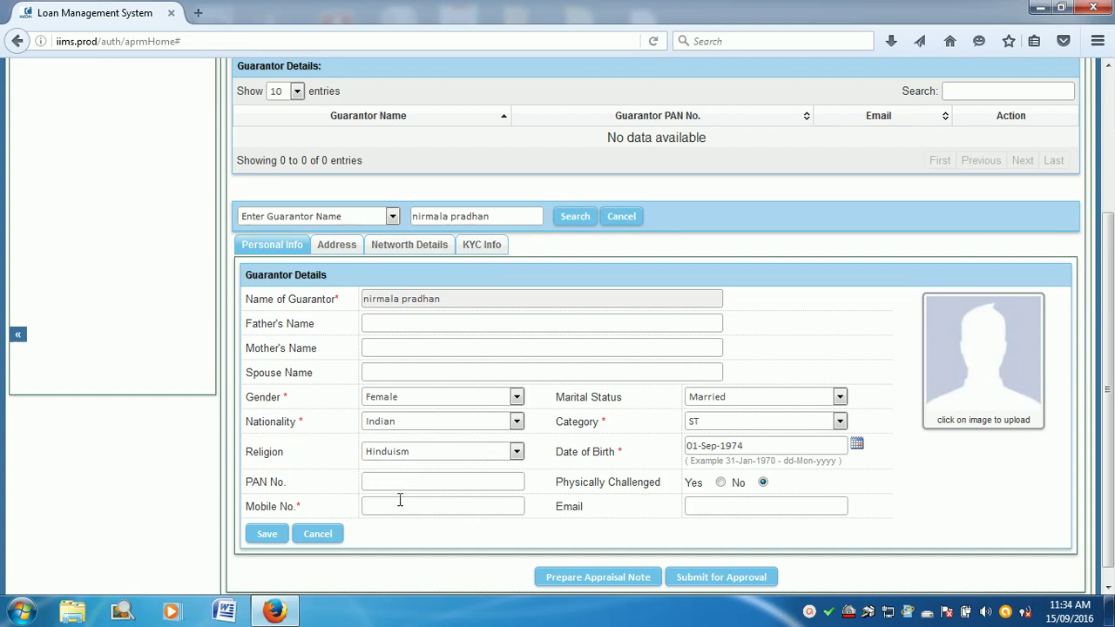
pyautogui.click(386, 508)
# Step: Save the guarantor's personal details and add a new Permanent Address entry
pyautogui.click(274, 538)
pyautogui.scroll(-4, 368, 497)
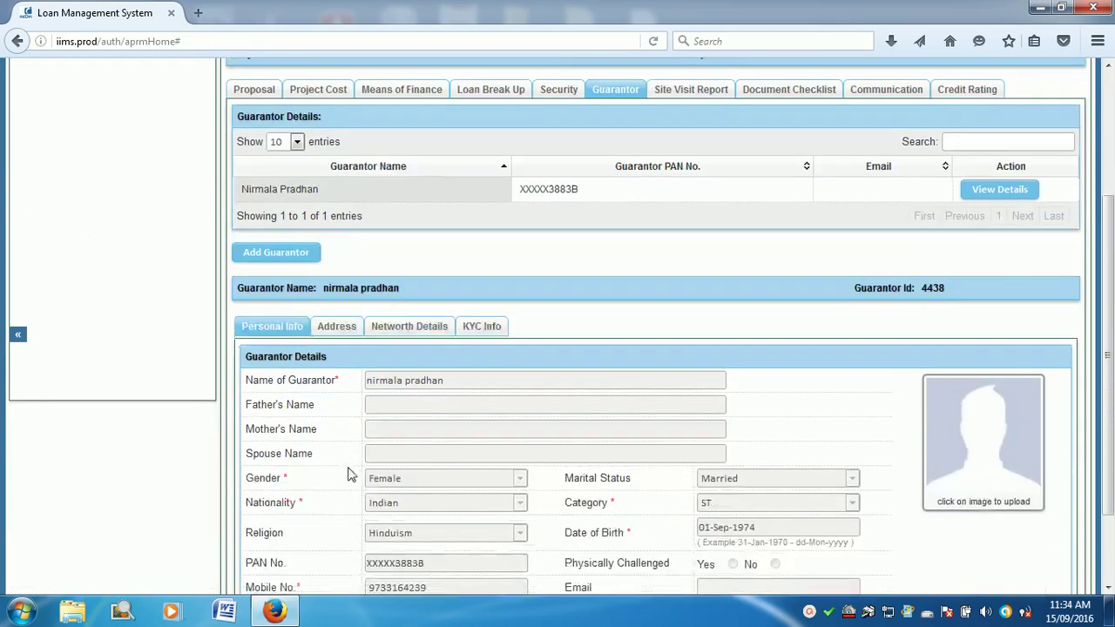
pyautogui.click(338, 326)
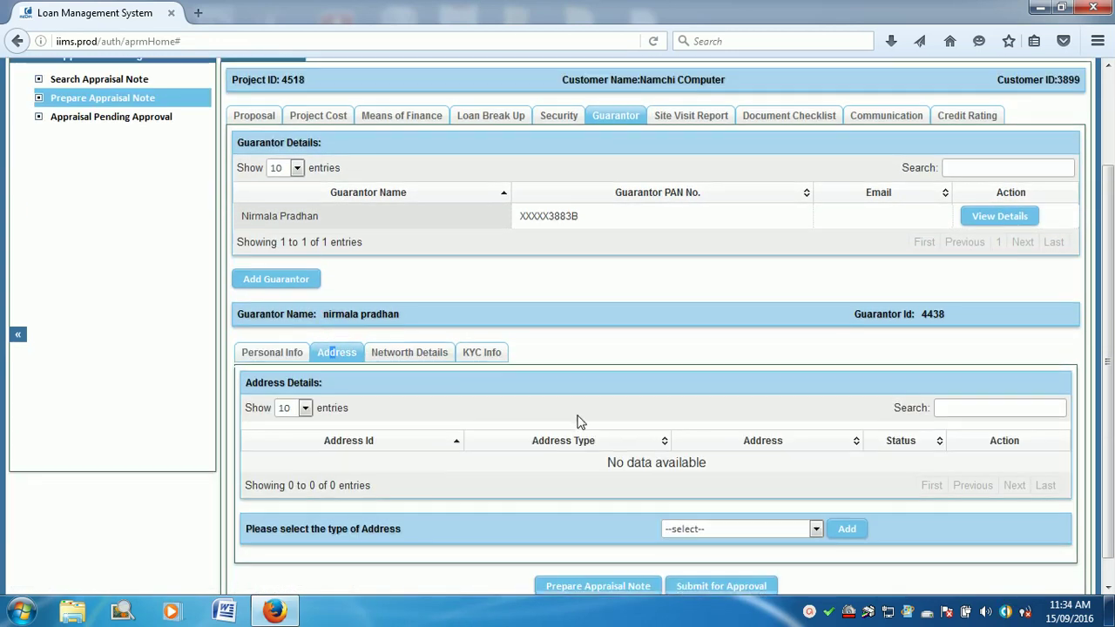
pyautogui.scroll(-1, 577, 422)
pyautogui.click(737, 503)
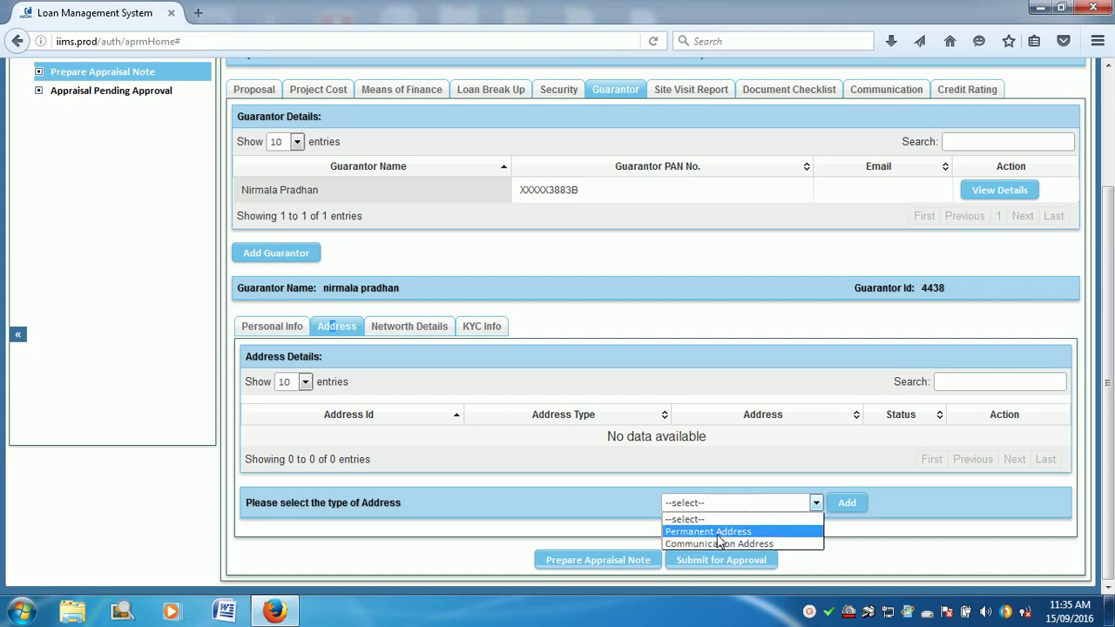
pyautogui.click(719, 535)
pyautogui.click(843, 505)
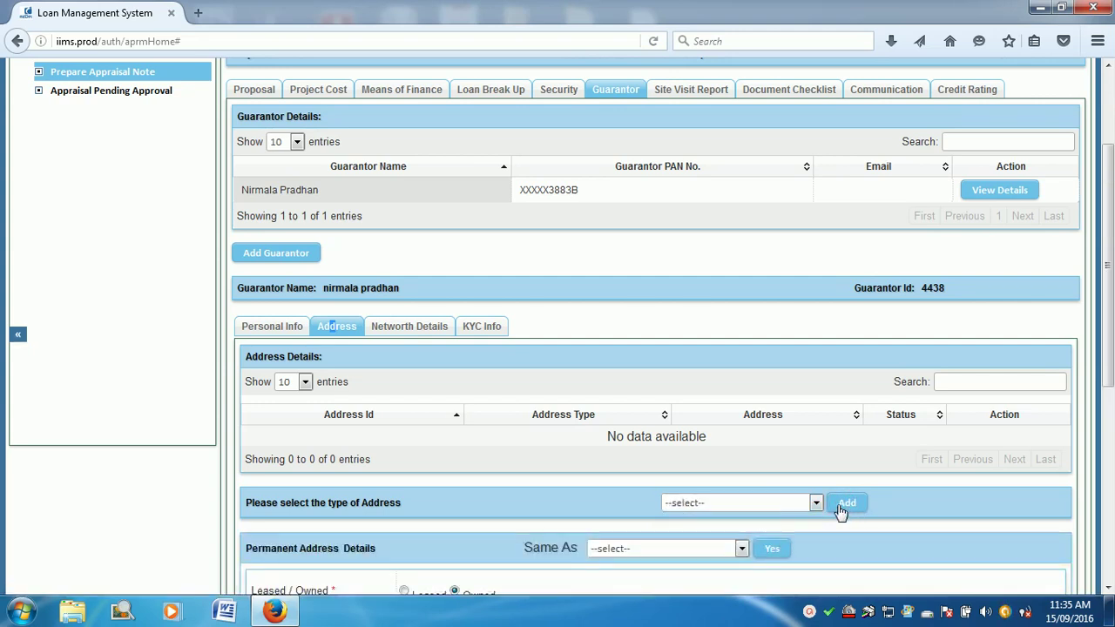
# Step: Enter the guarantor's street address, with state Sikkim and district South Sikkim
pyautogui.scroll(-5, 650, 507)
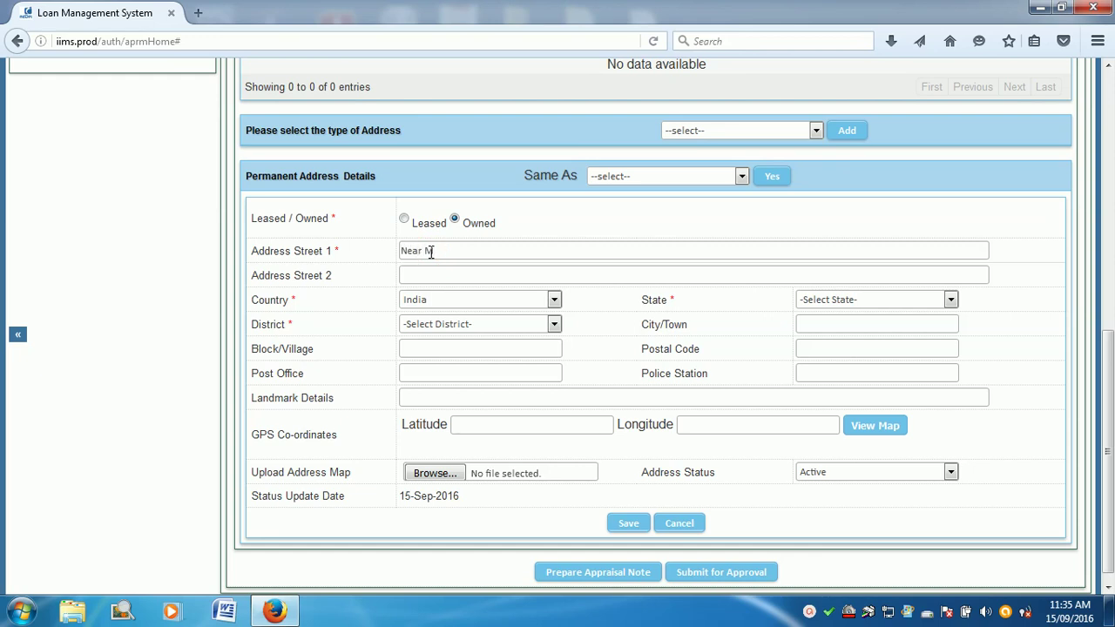
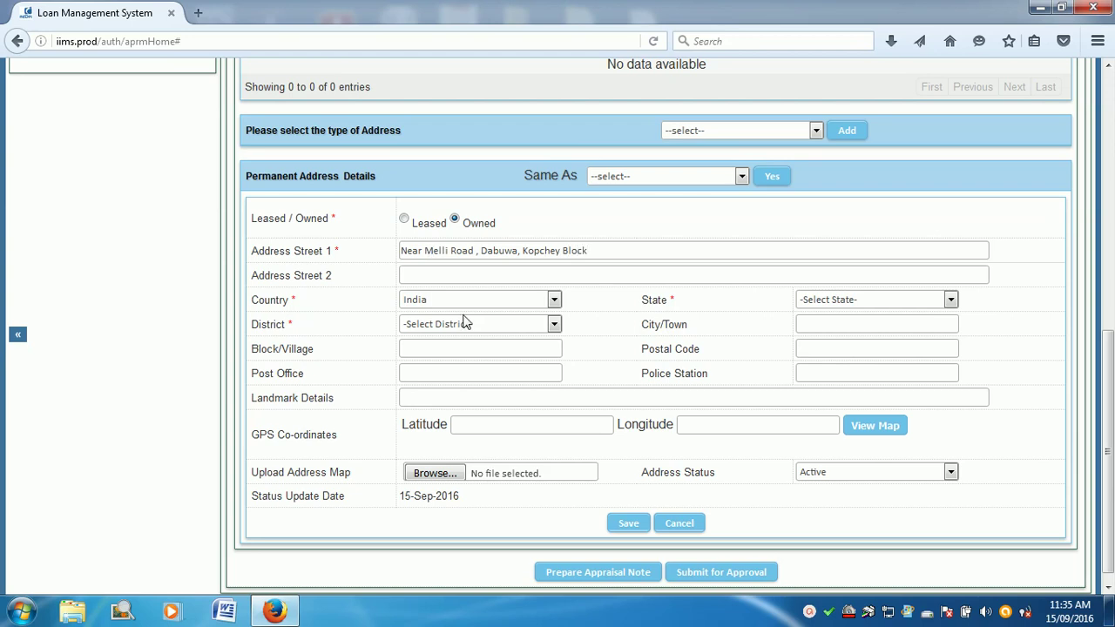
pyautogui.click(830, 300)
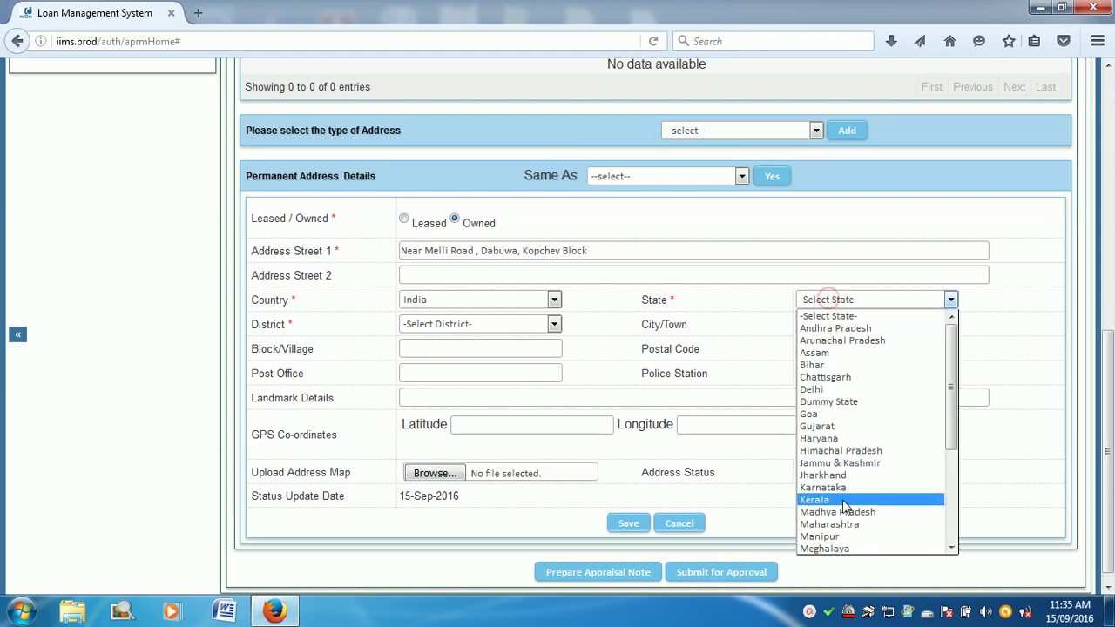
pyautogui.press('s')
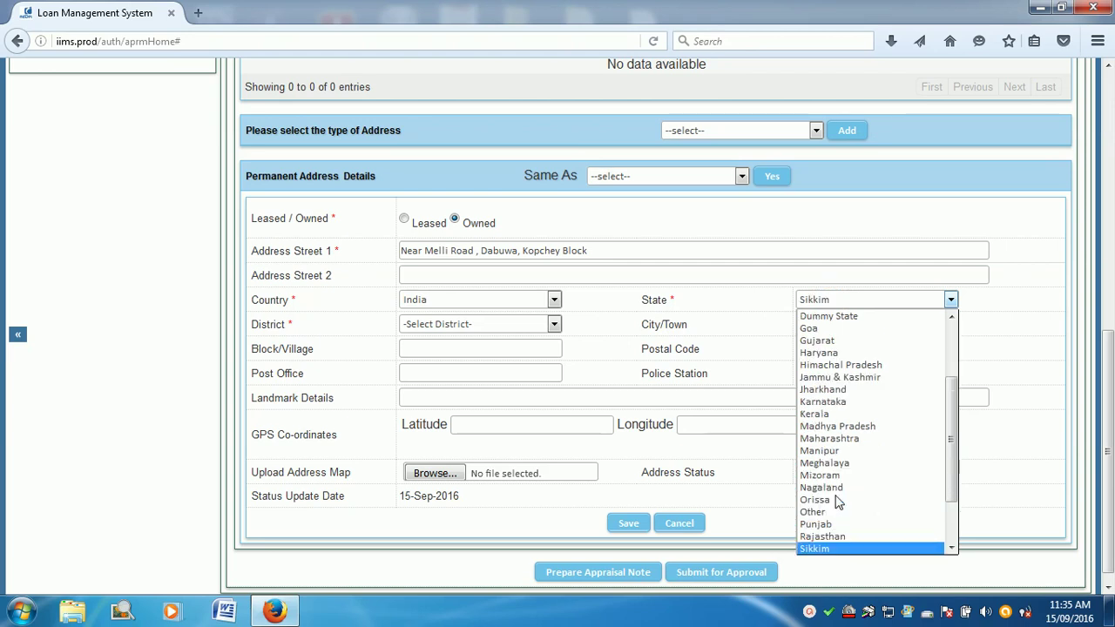
pyautogui.click(835, 545)
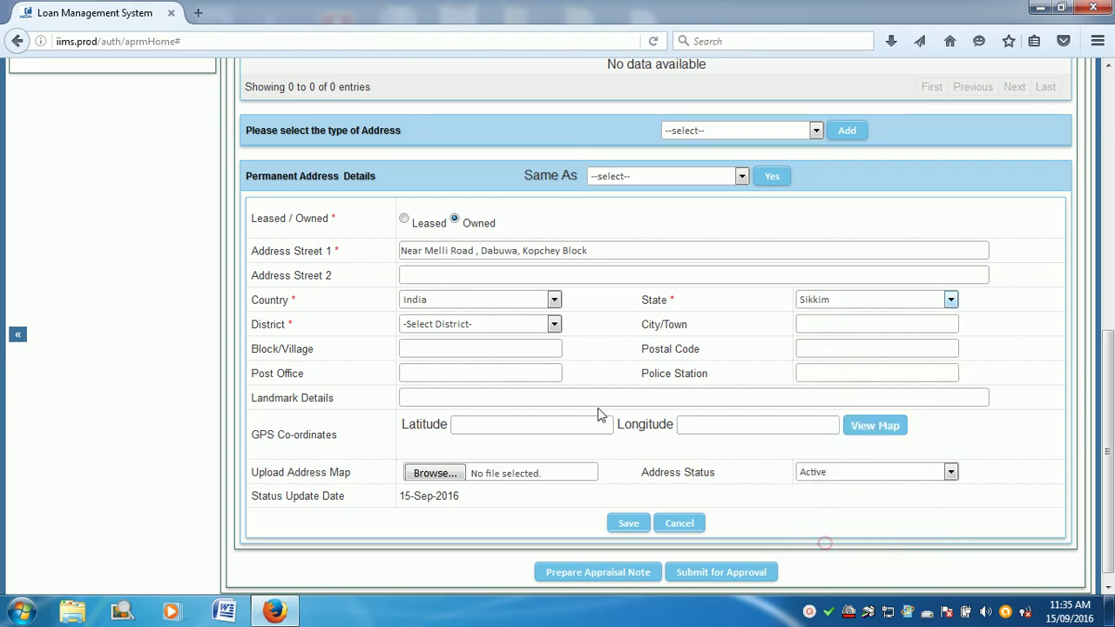
pyautogui.click(471, 324)
pyautogui.click(466, 391)
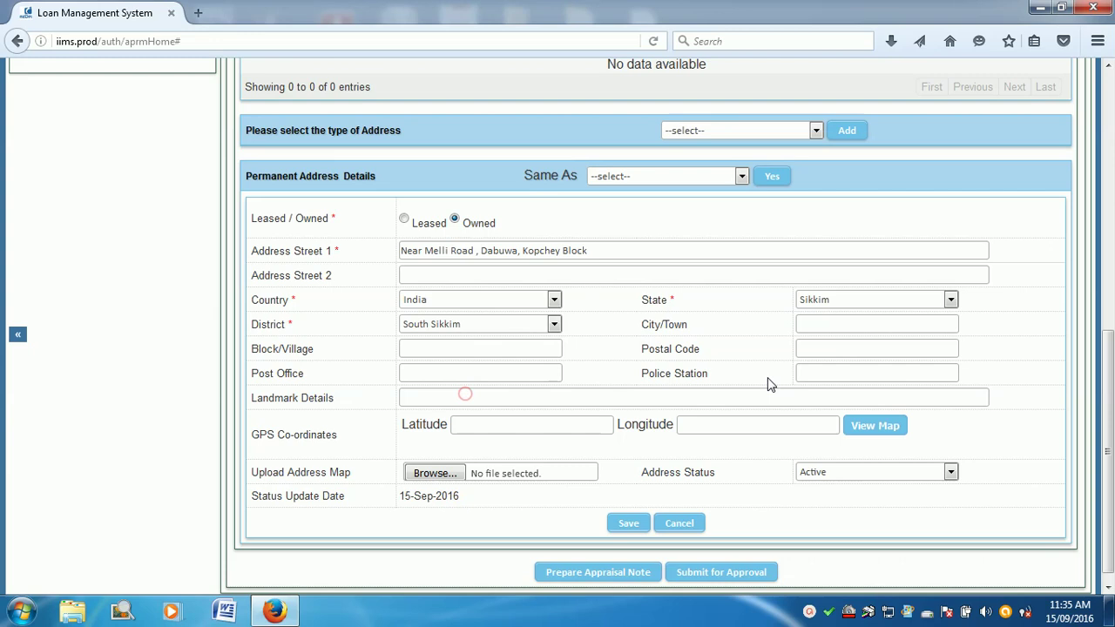
# Step: Fill city Namchi, block Kochey Block, police station and post office Namchi, then save the address
pyautogui.click(802, 323)
pyautogui.write('Namchi')
pyautogui.click(462, 353)
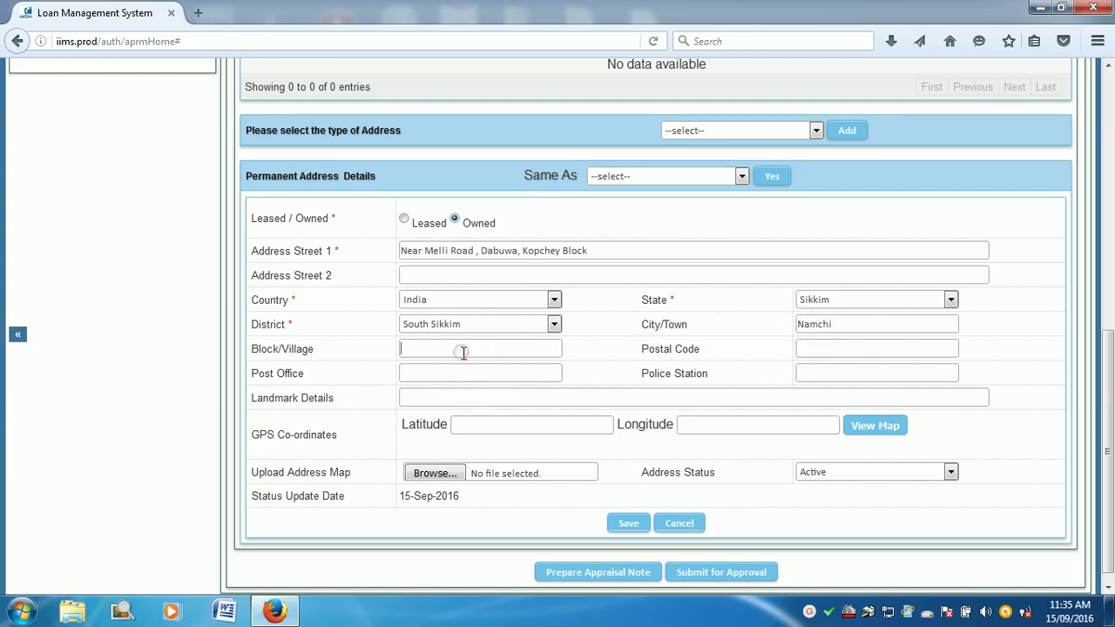
pyautogui.write('Kochey Block')
pyautogui.click(808, 349)
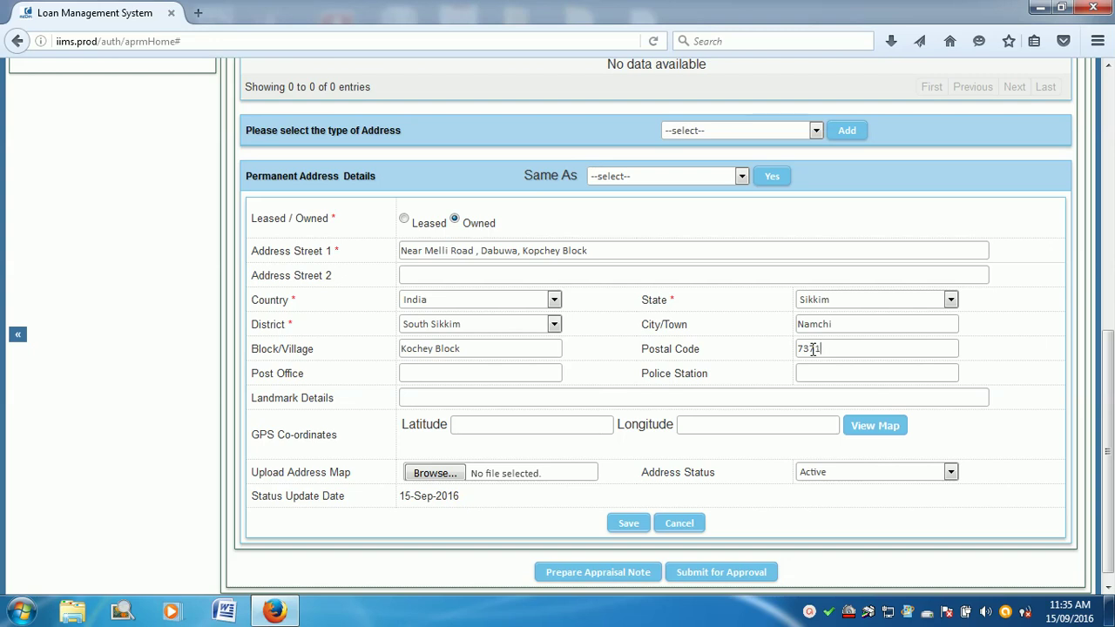
pyautogui.click(833, 373)
pyautogui.write('Nmachi')
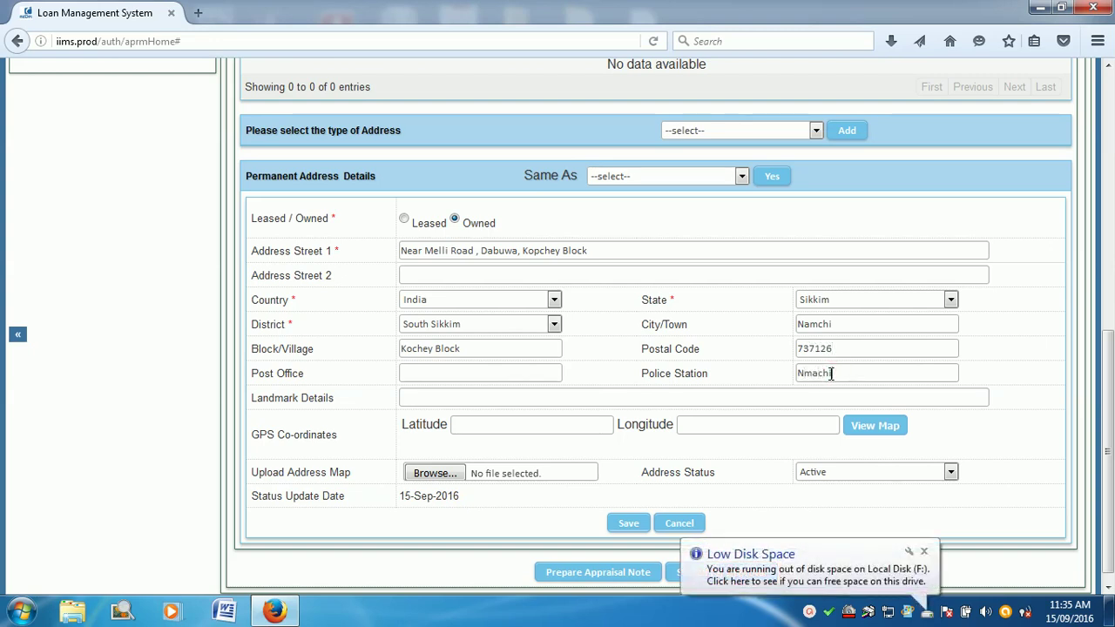
pyautogui.click(439, 372)
pyautogui.write('Na')
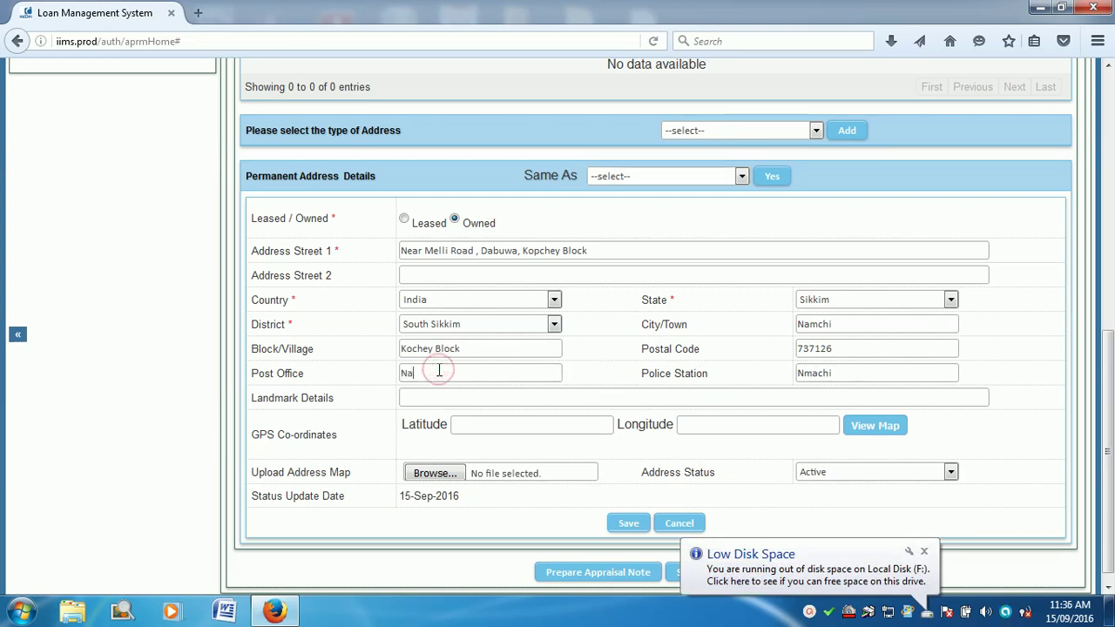
pyautogui.write('mchi')
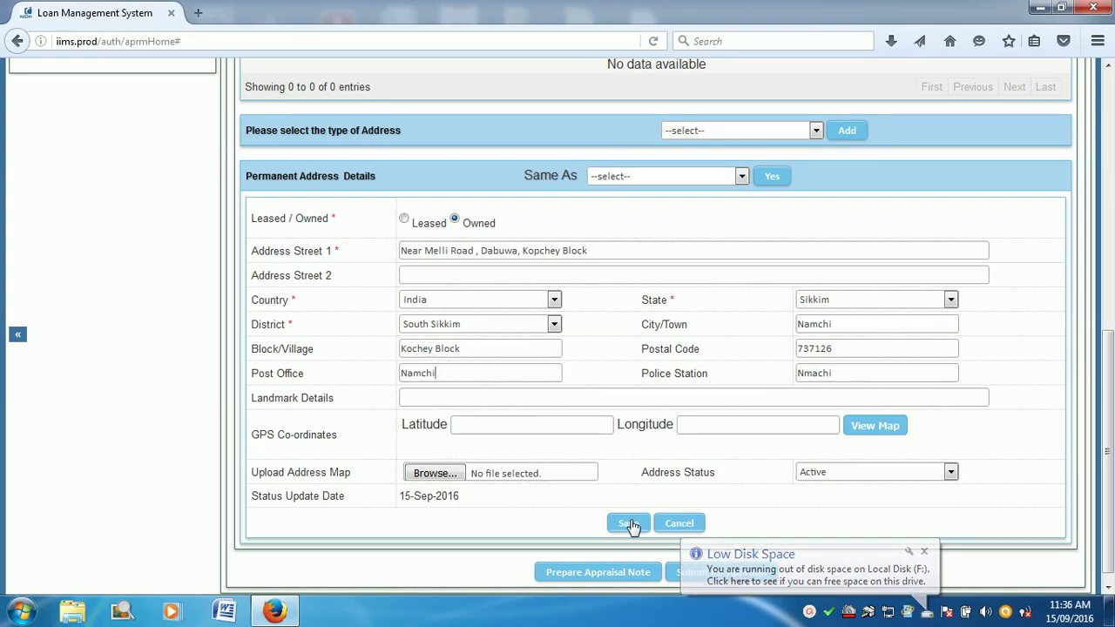
pyautogui.click(629, 525)
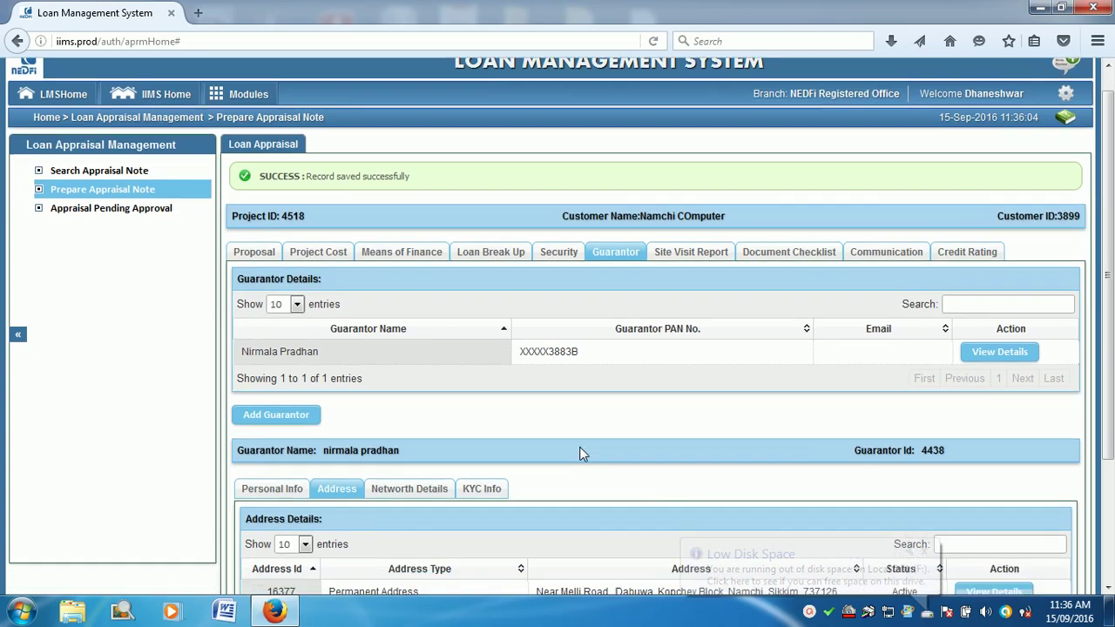
# Step: Add 2014-2015 net worth: immovable 0, movable 4,21,050, liabilities 0, and save it
pyautogui.scroll(-4, 582, 453)
pyautogui.click(428, 331)
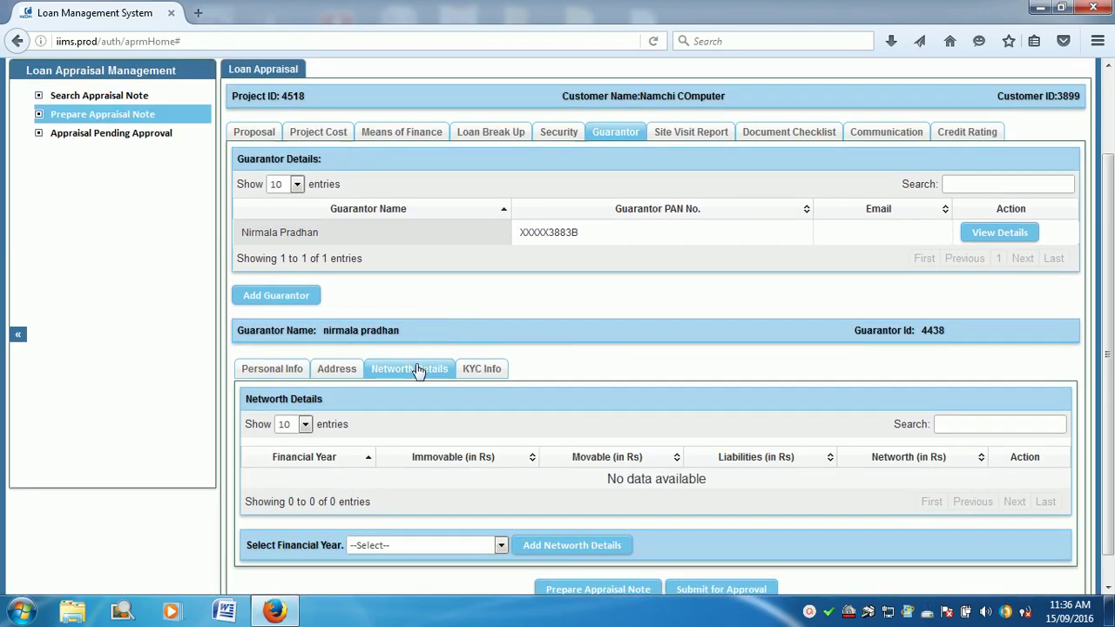
pyautogui.click(501, 546)
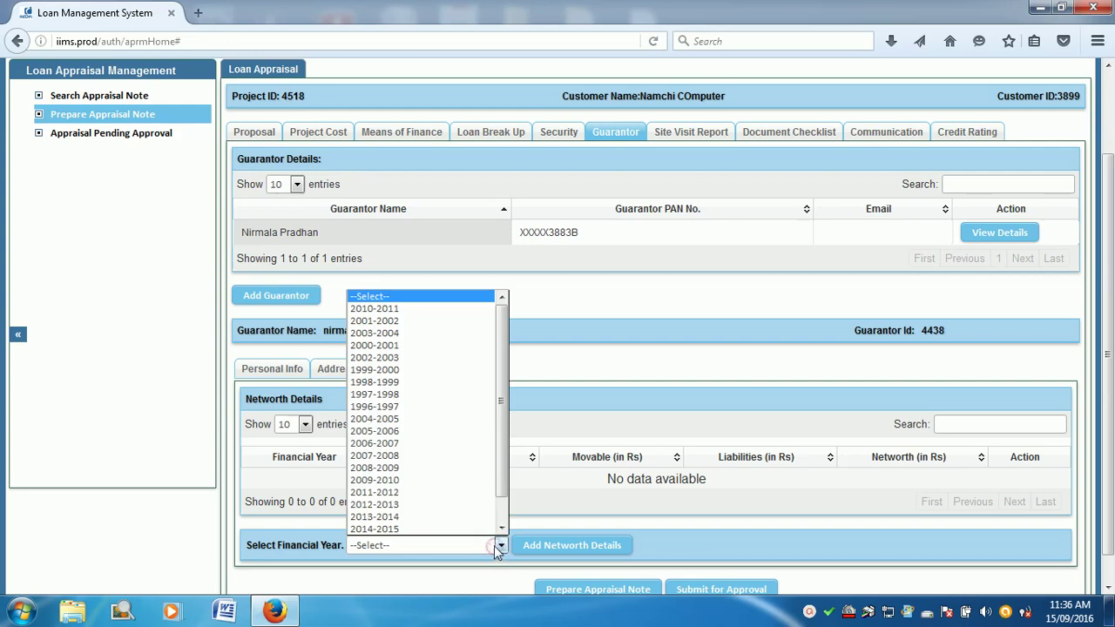
pyautogui.click(452, 528)
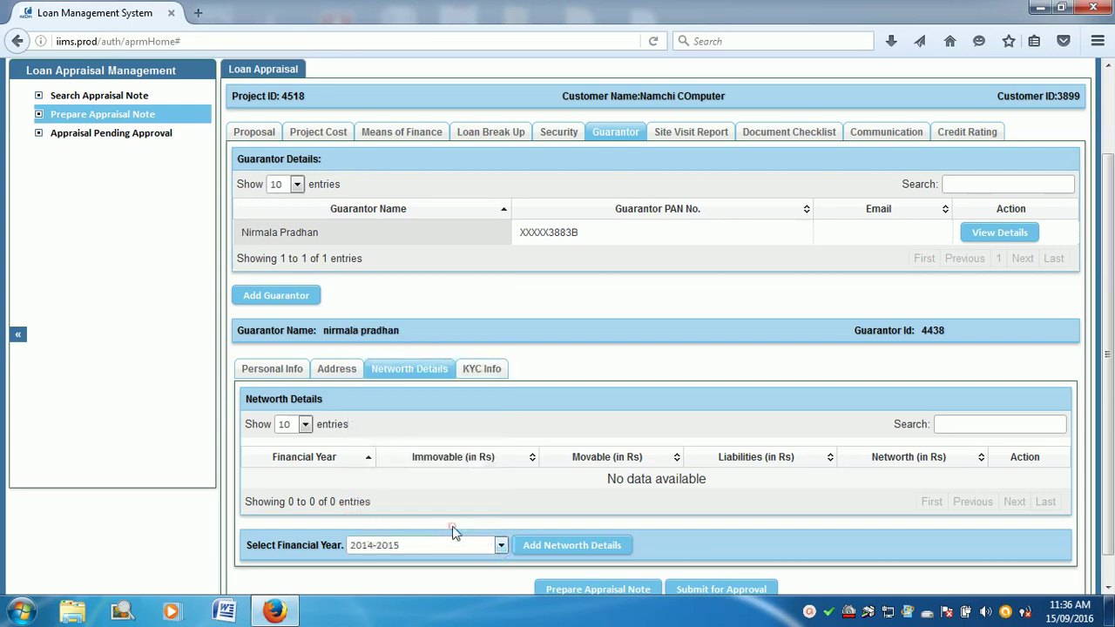
pyautogui.click(545, 546)
pyautogui.scroll(-4, 614, 549)
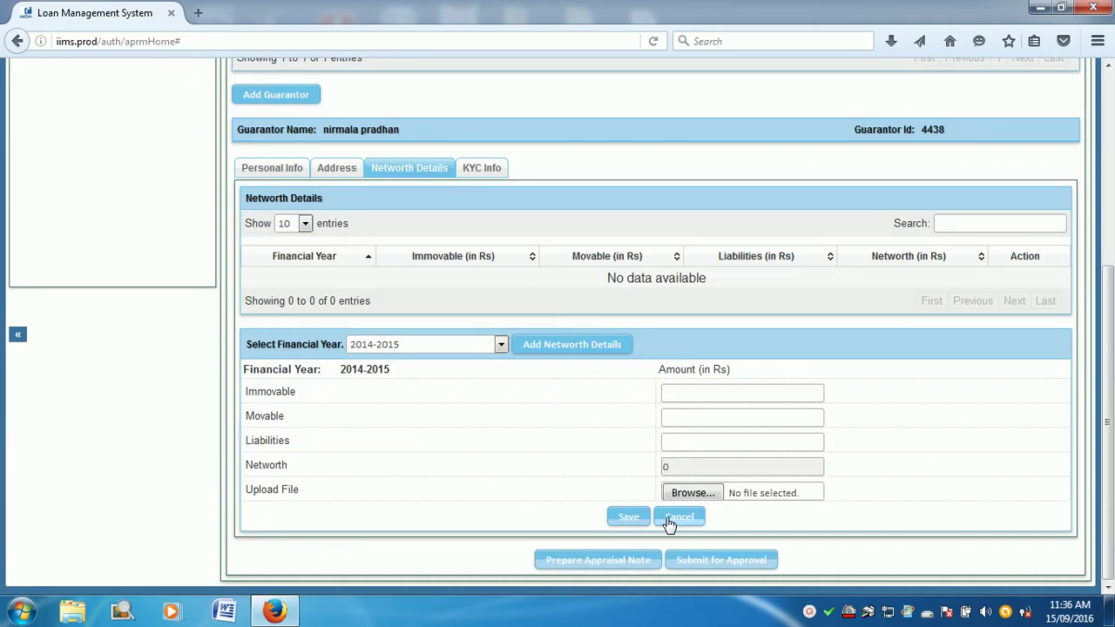
pyautogui.click(680, 394)
pyautogui.write('0')
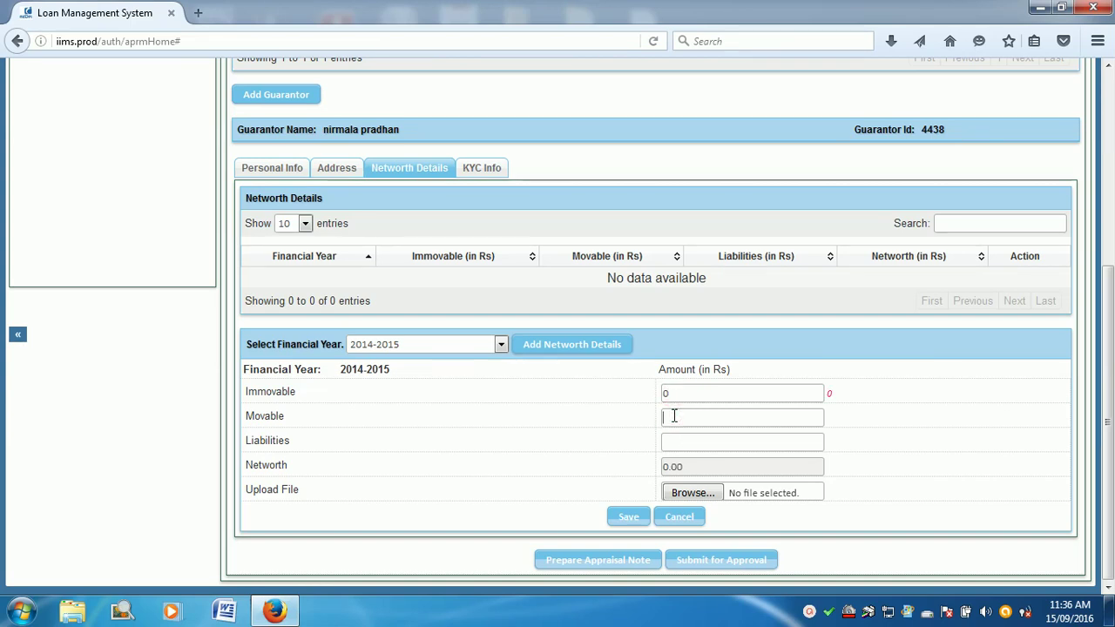
pyautogui.click(674, 417)
pyautogui.write('421050')
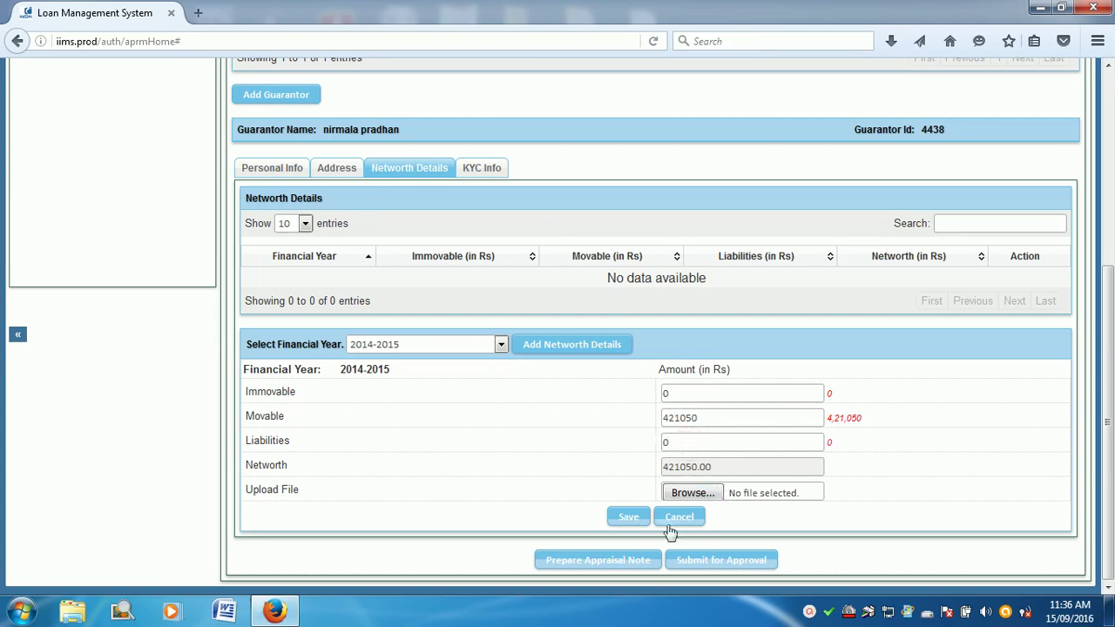
pyautogui.click(626, 515)
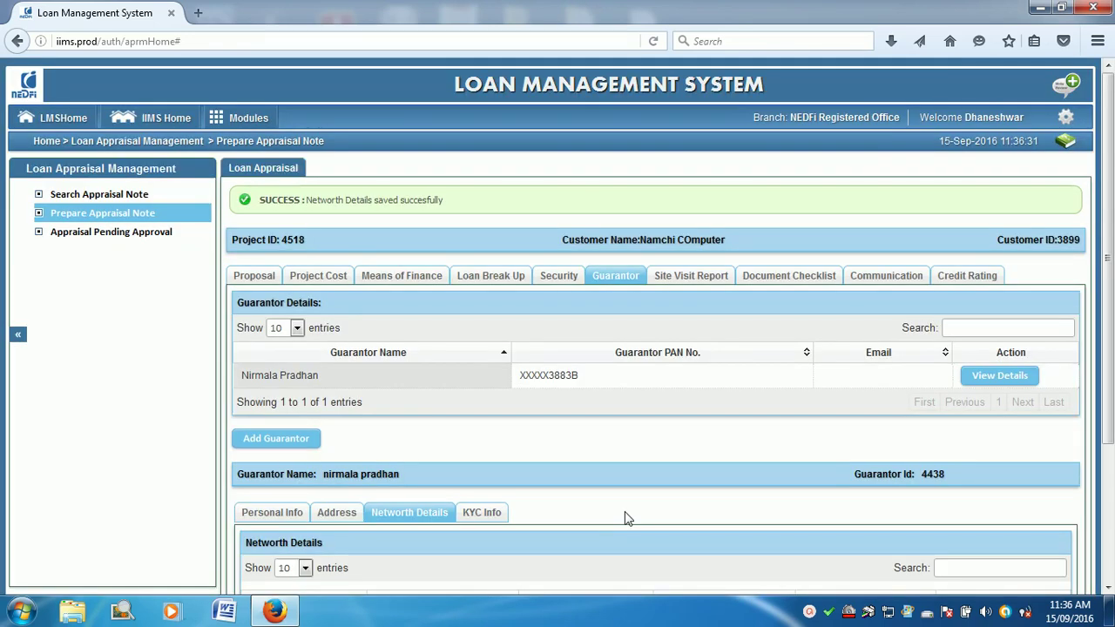
pyautogui.scroll(-3, 566, 480)
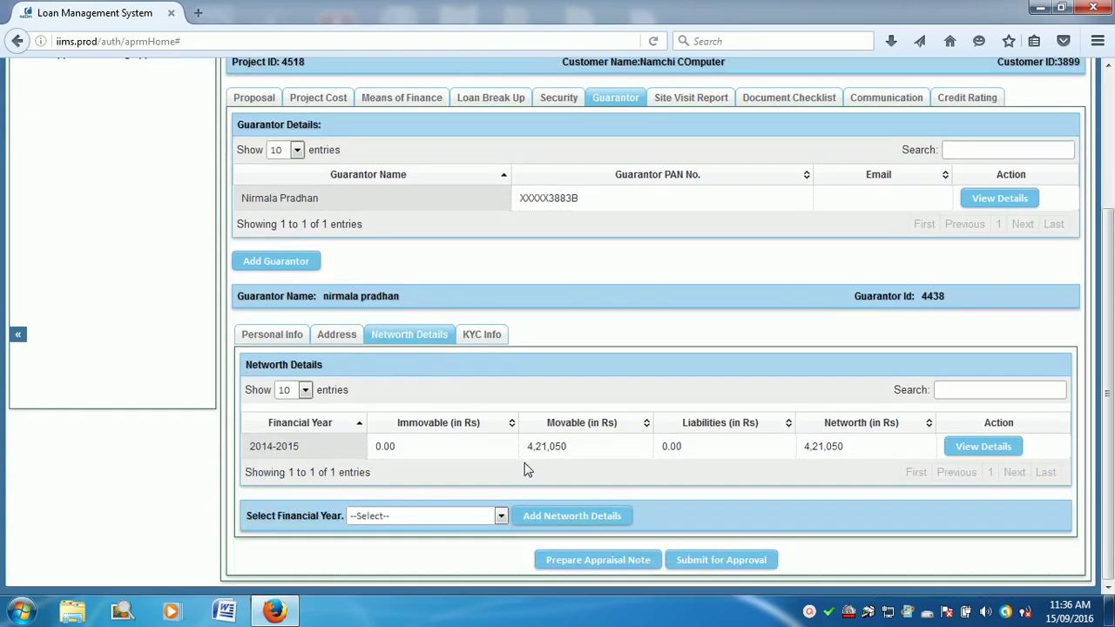
# Step: Open the guarantor's KYC Info tab and attempt to save the document list
pyautogui.click(488, 338)
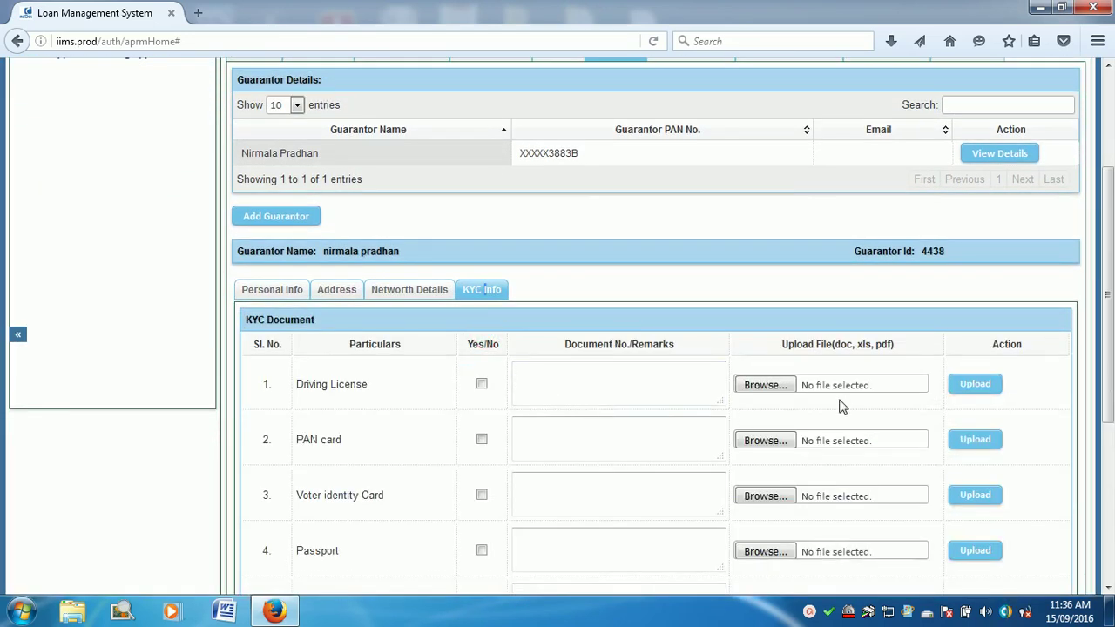
pyautogui.scroll(-3, 503, 406)
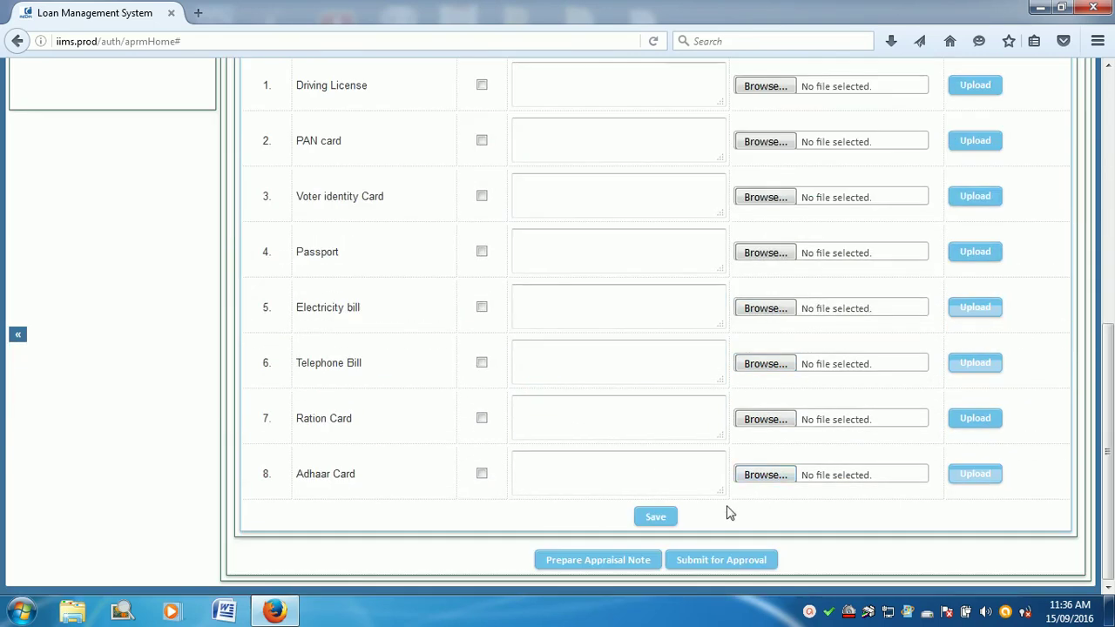
pyautogui.click(660, 518)
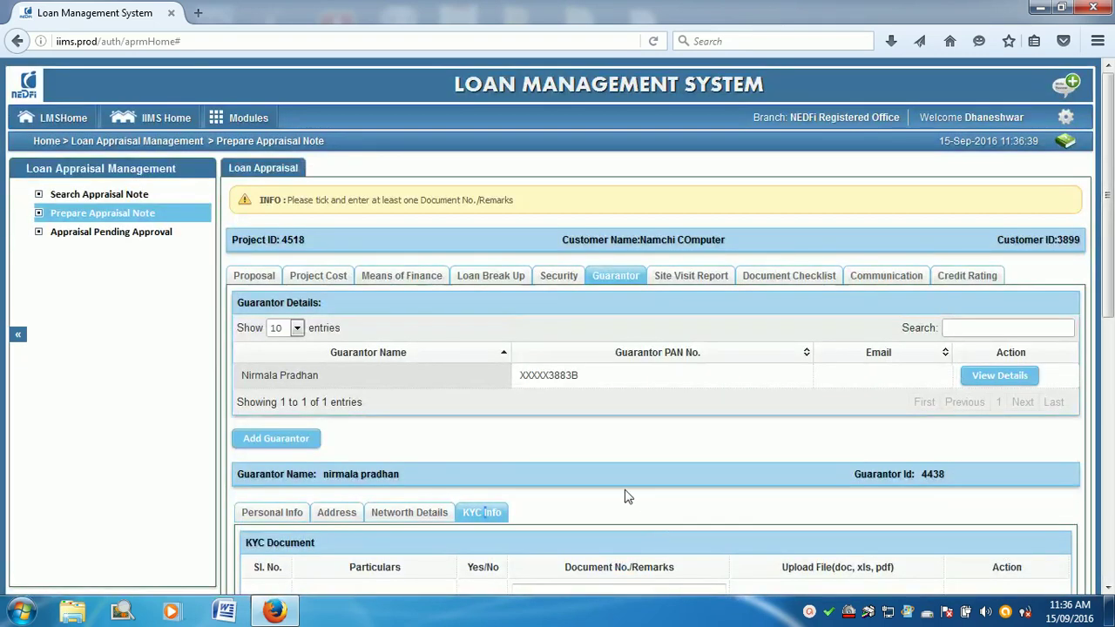
pyautogui.scroll(-5, 766, 500)
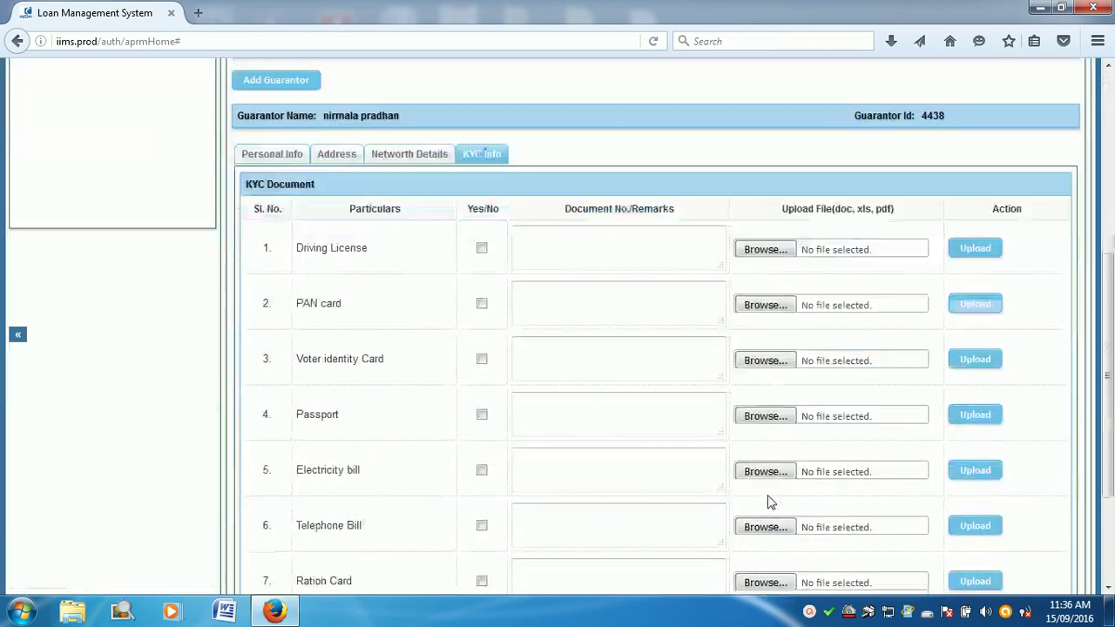
pyautogui.scroll(5, 695, 470)
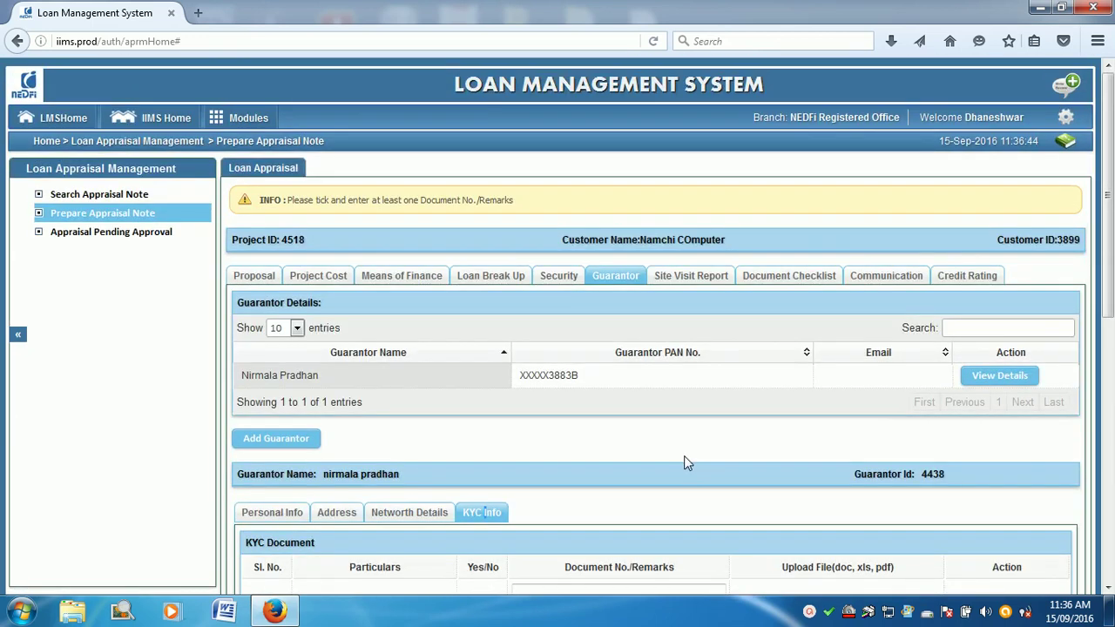
pyautogui.scroll(-4, 684, 455)
# Step: Choose dummy file.txt from the desktop as the Driving License upload file
pyautogui.click(765, 238)
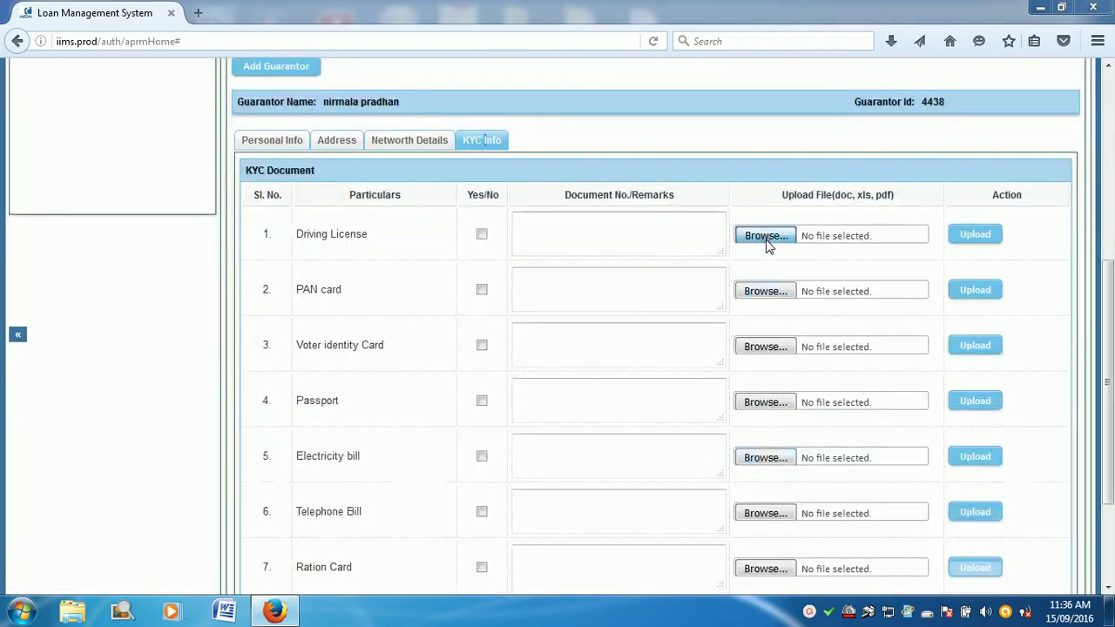
pyautogui.scroll(-5, 533, 209)
pyautogui.click(541, 234)
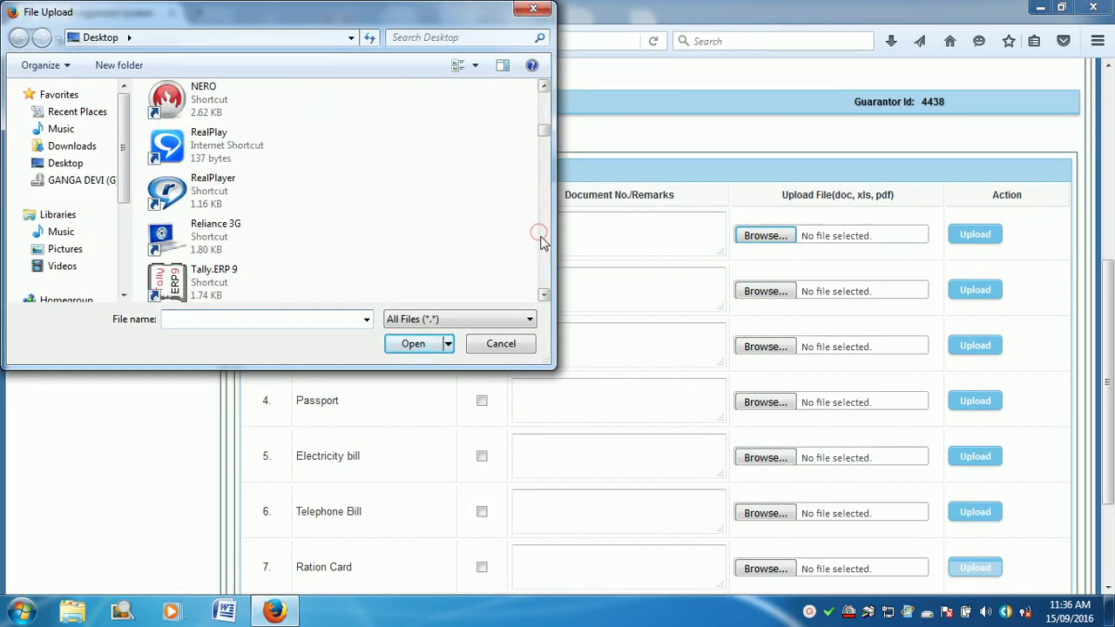
pyautogui.click(540, 234)
pyautogui.click(541, 279)
pyautogui.click(541, 279)
pyautogui.click(541, 279)
pyautogui.click(541, 279)
pyautogui.click(541, 277)
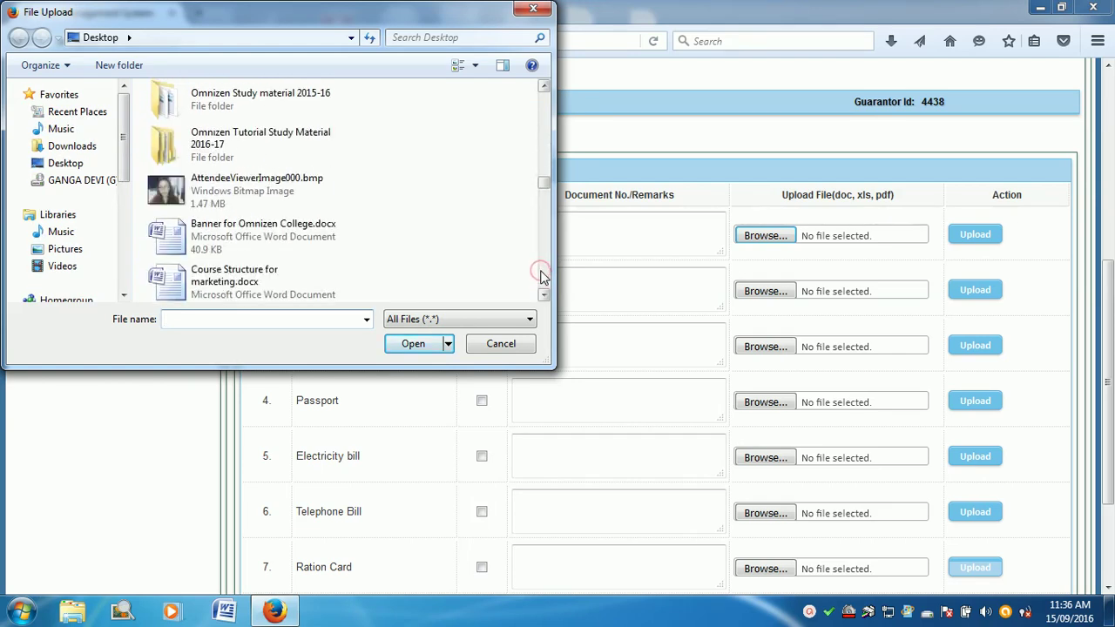
pyautogui.click(541, 277)
pyautogui.click(228, 205)
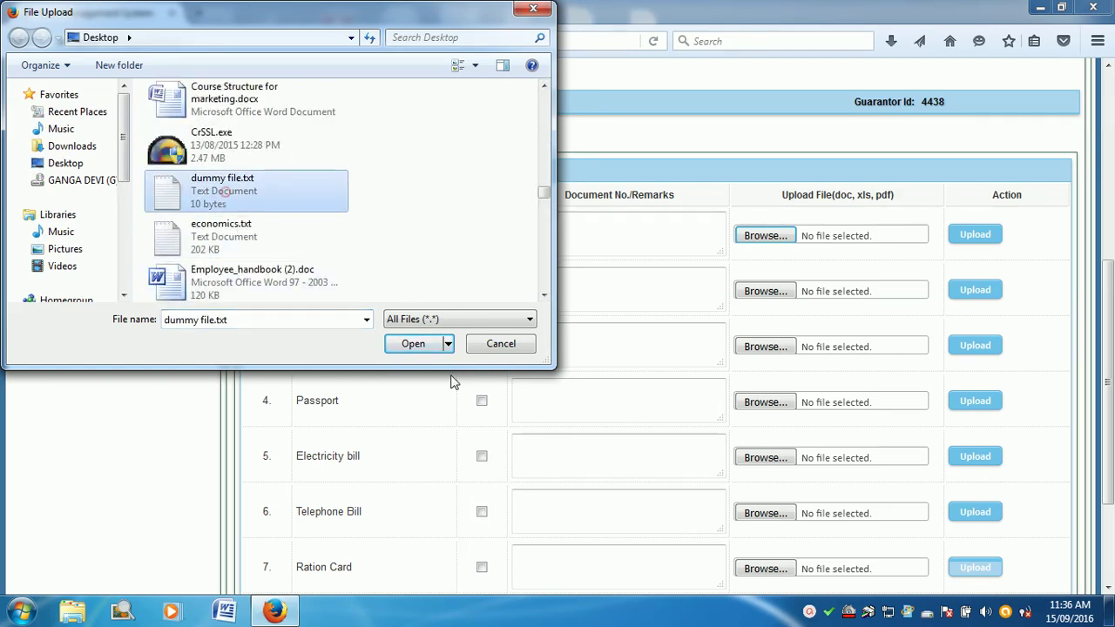
pyautogui.click(414, 344)
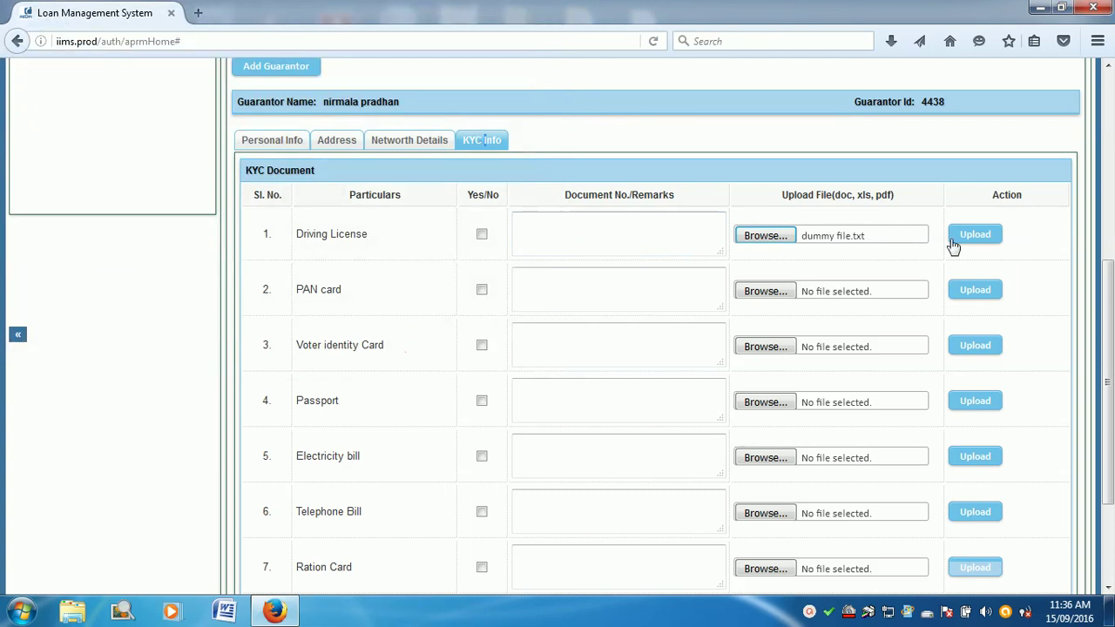
# Step: Upload the Driving License file, remark it 'dummy file', tick Yes and save
pyautogui.click(959, 240)
pyautogui.scroll(-3, 944, 447)
pyautogui.scroll(-3, 944, 447)
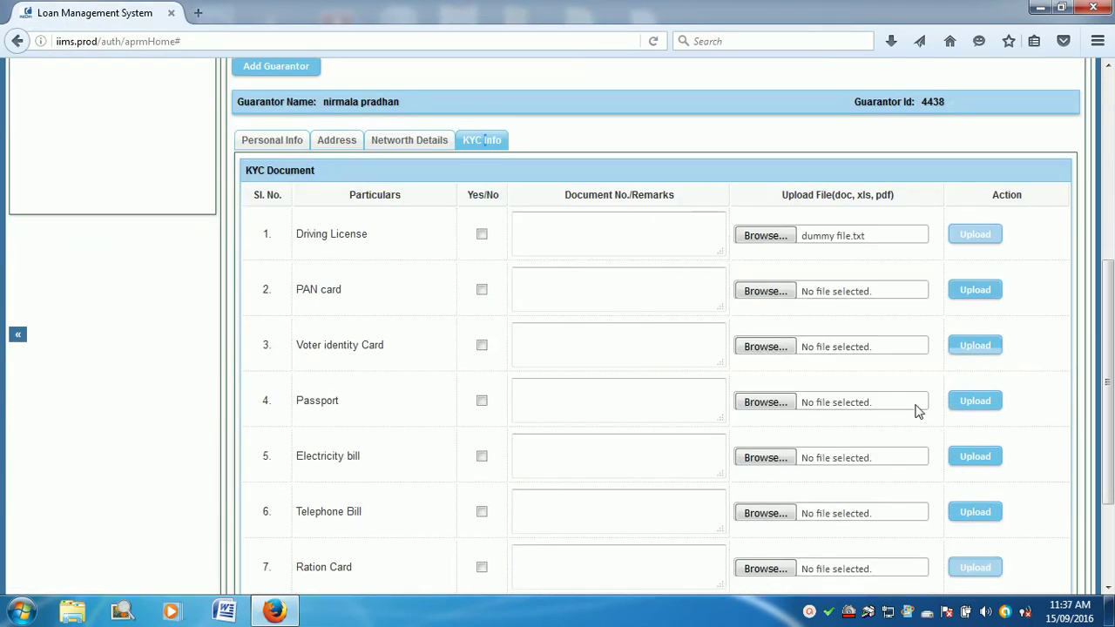
pyautogui.click(581, 251)
pyautogui.write('dumm')
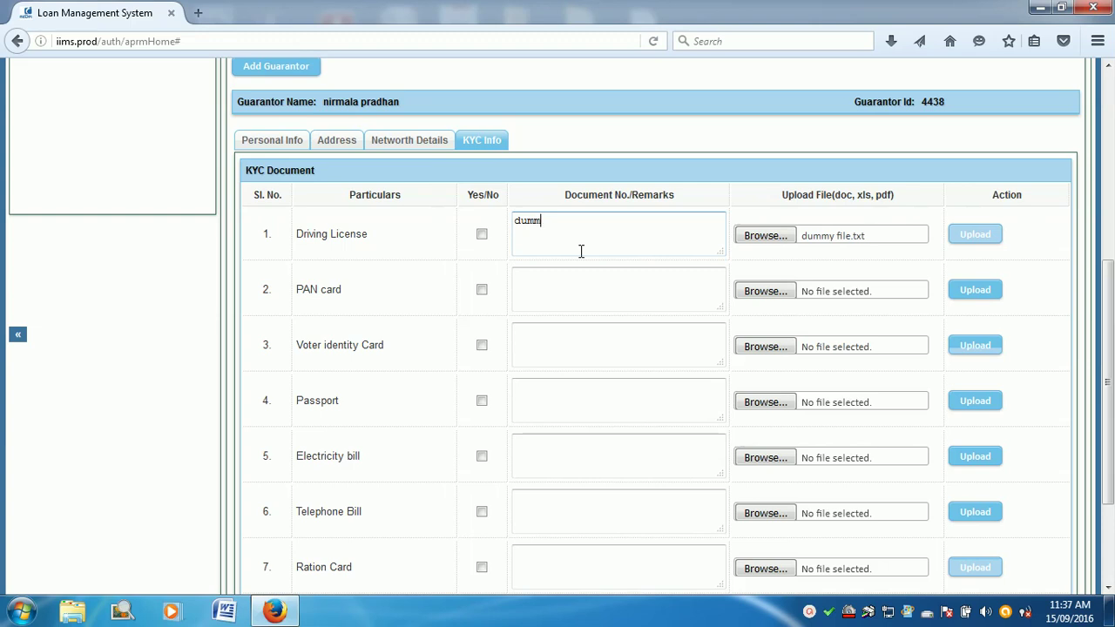
pyautogui.write('y file')
pyautogui.click(482, 235)
pyautogui.scroll(-3, 490, 243)
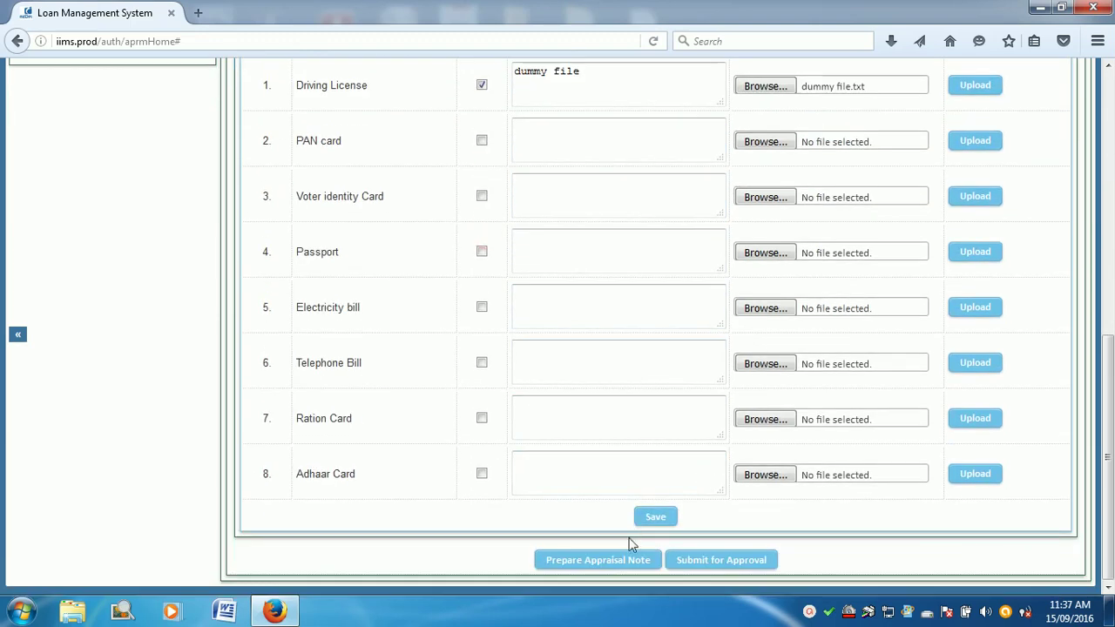
pyautogui.click(659, 521)
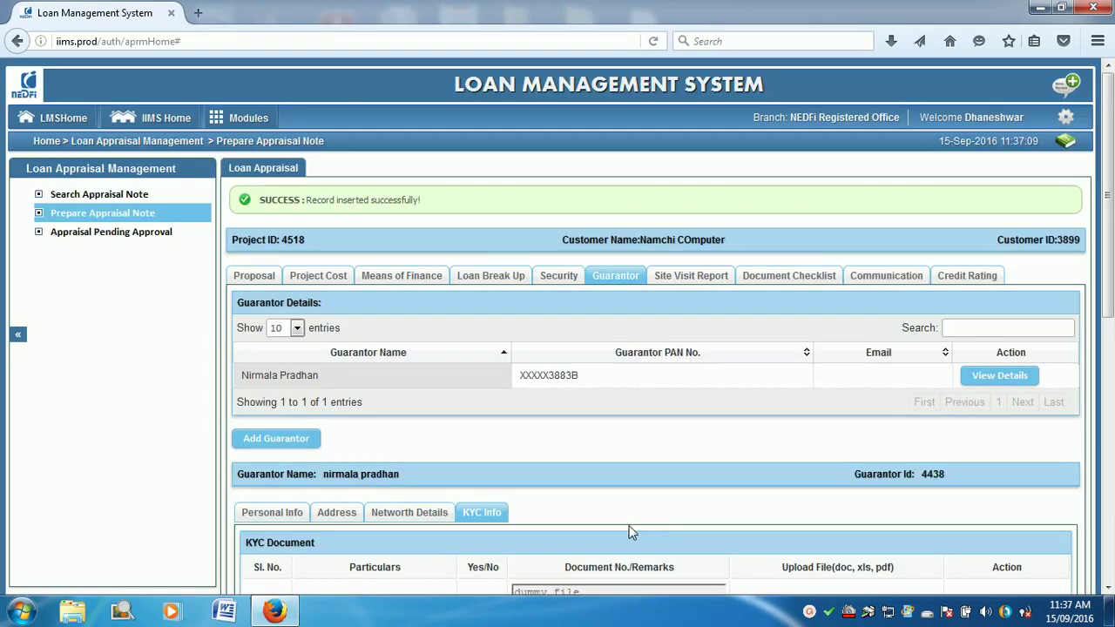
# Step: Select the guarantor's PAN number text in the details view
pyautogui.scroll(-5, 558, 442)
pyautogui.scroll(-4, 560, 444)
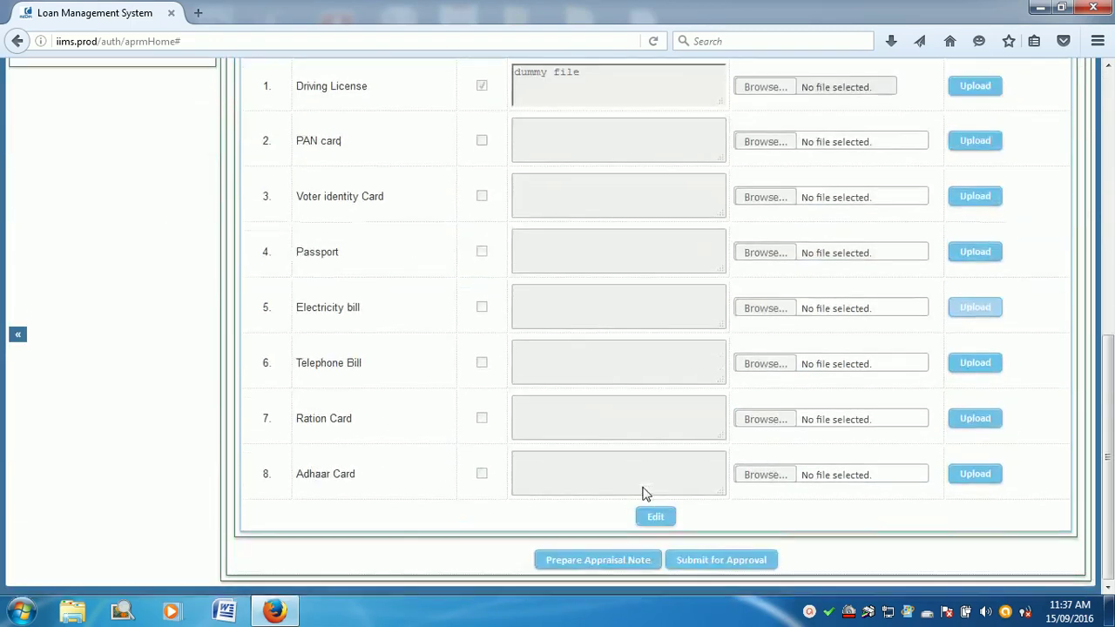
pyautogui.click(655, 556)
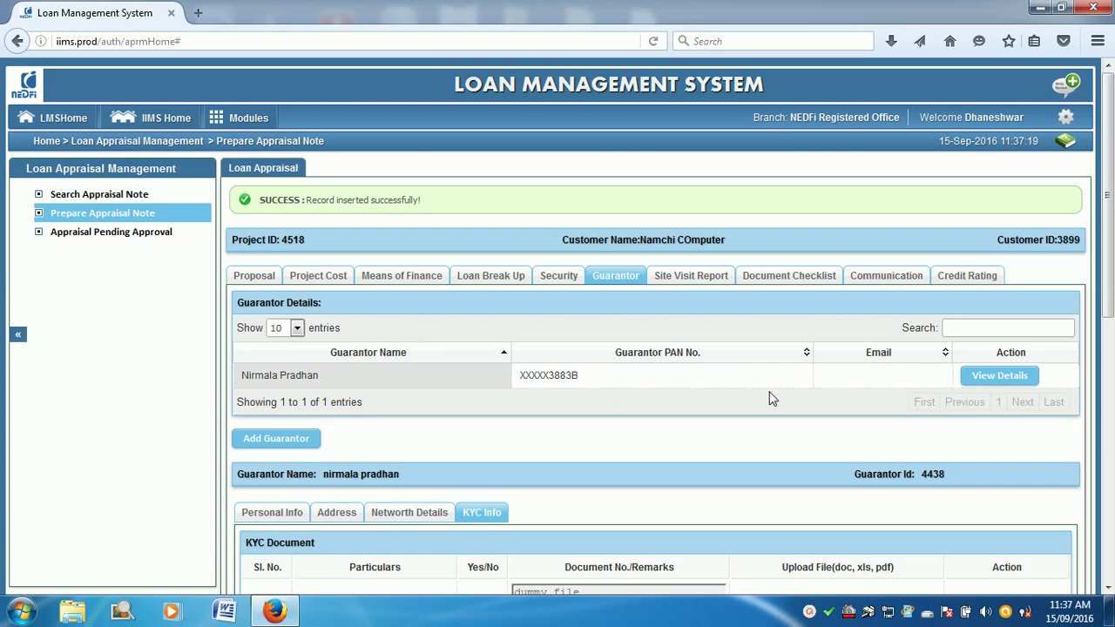
pyautogui.moveTo(582, 377); pyautogui.dragTo(513, 380)
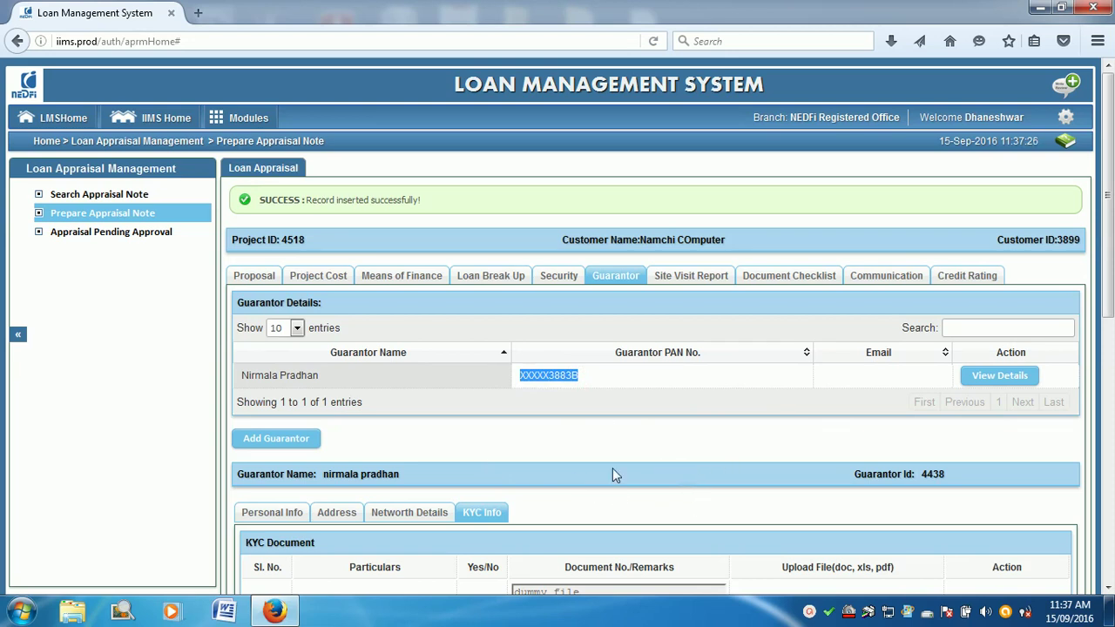
pyautogui.scroll(-10, 414, 476)
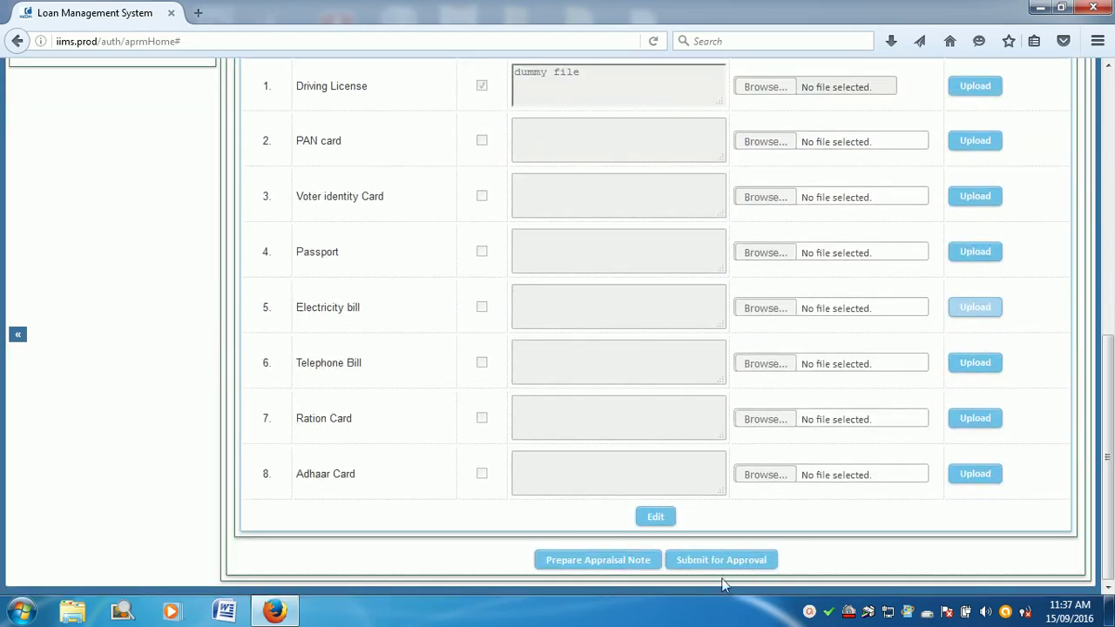
# Step: Review the guarantor's personal details, then close the guarantor form
pyautogui.click(655, 518)
pyautogui.click(272, 270)
pyautogui.click(321, 517)
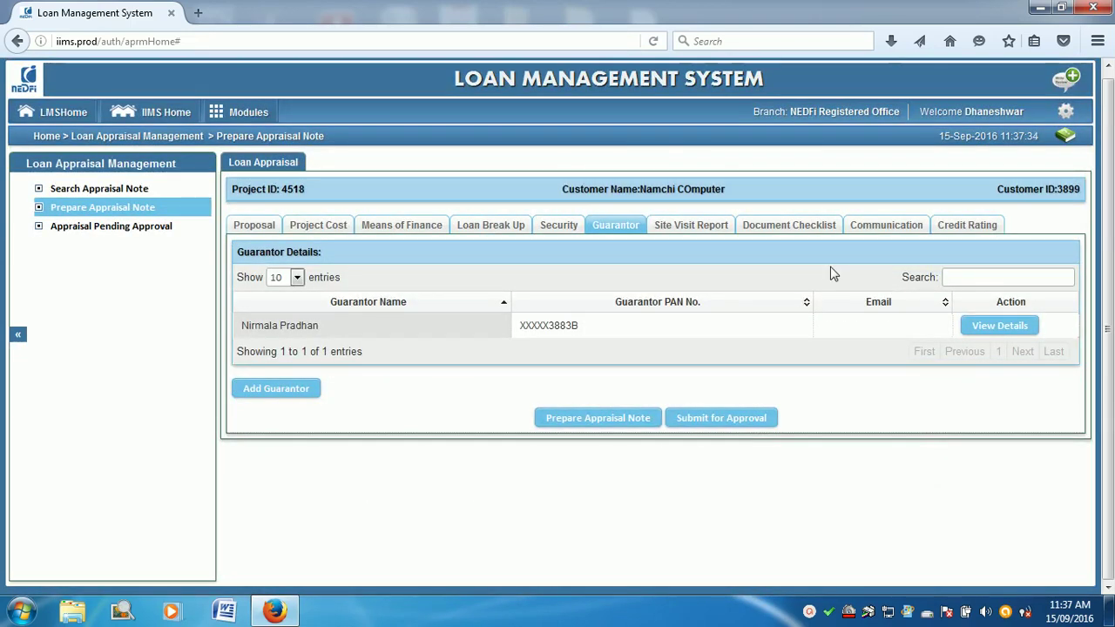
# Step: Submit the appraisal note dated 24-Jun-2016 with remarks 'submitted for approval'
pyautogui.click(689, 226)
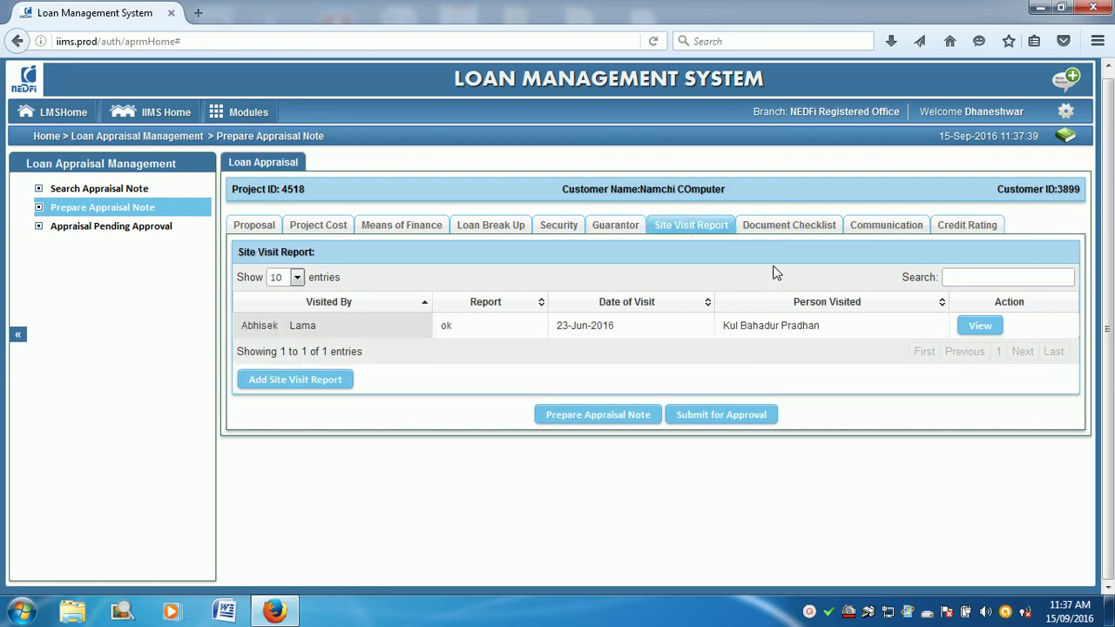
pyautogui.click(712, 423)
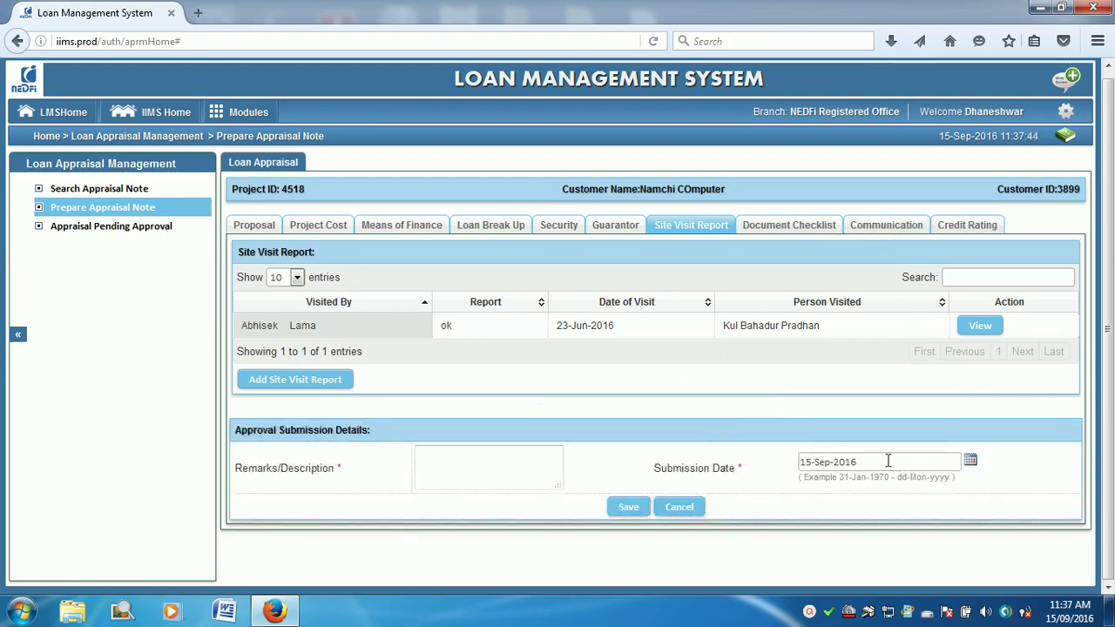
pyautogui.click(971, 463)
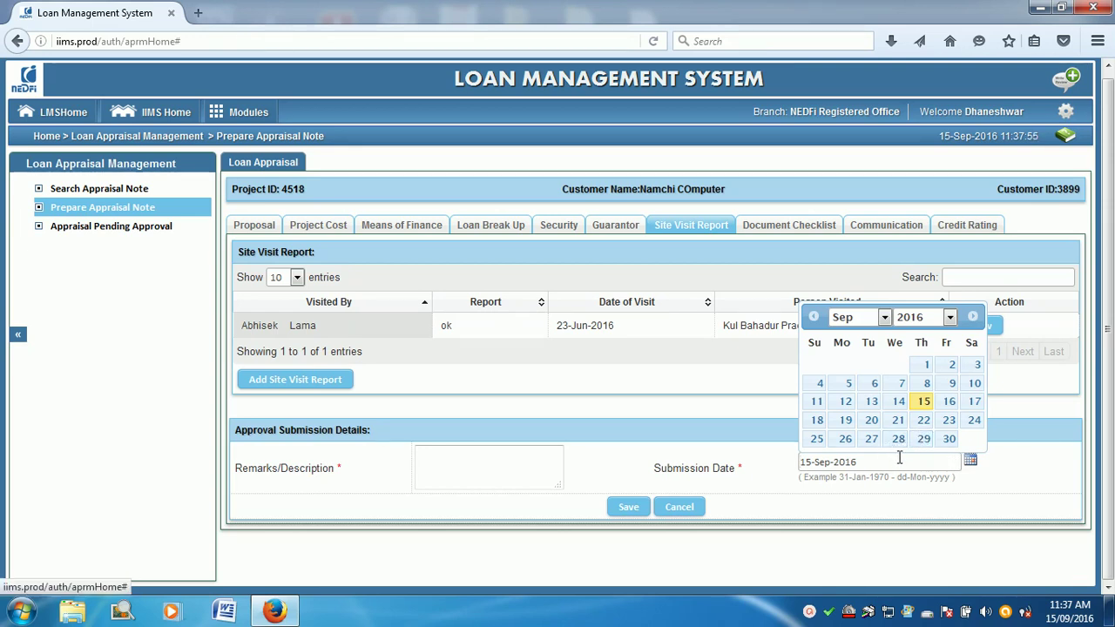
pyautogui.click(885, 317)
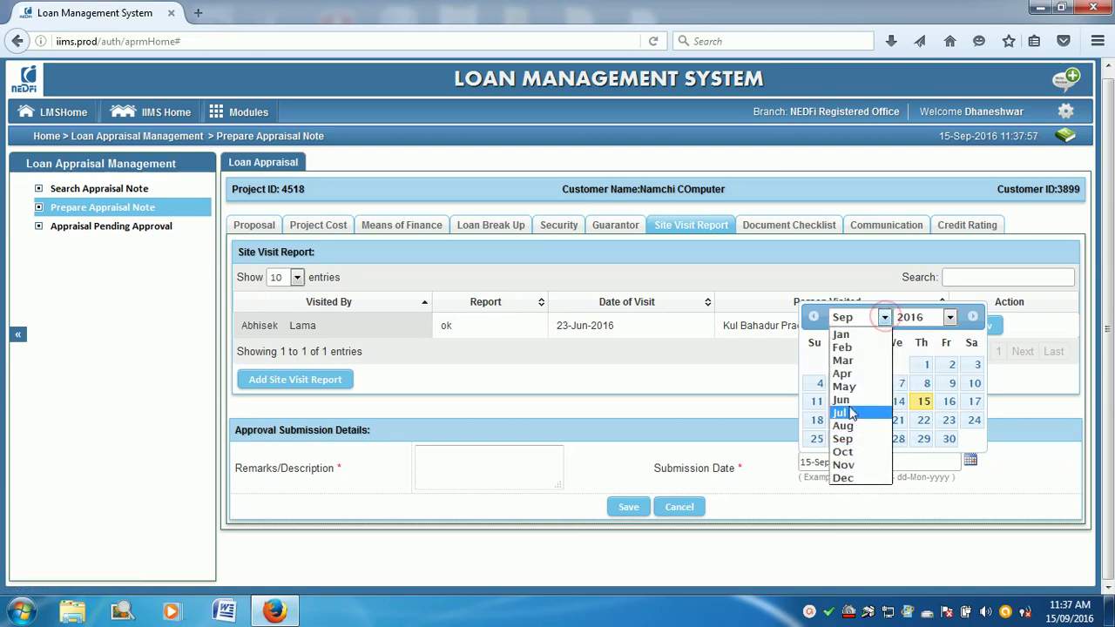
pyautogui.click(846, 402)
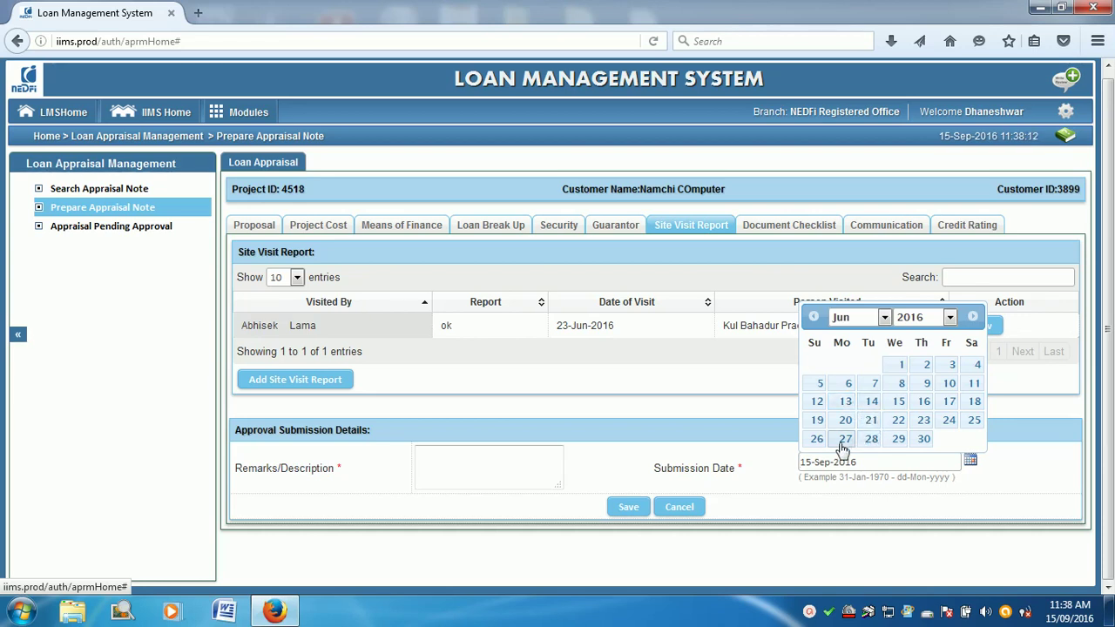
pyautogui.click(949, 421)
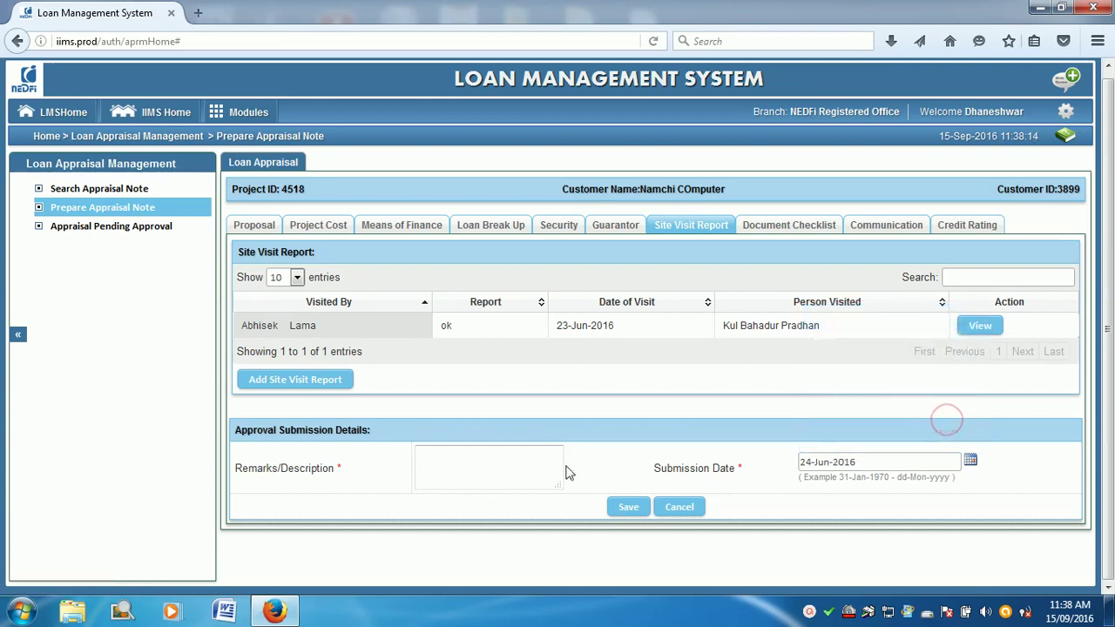
pyautogui.write('submitted for ')
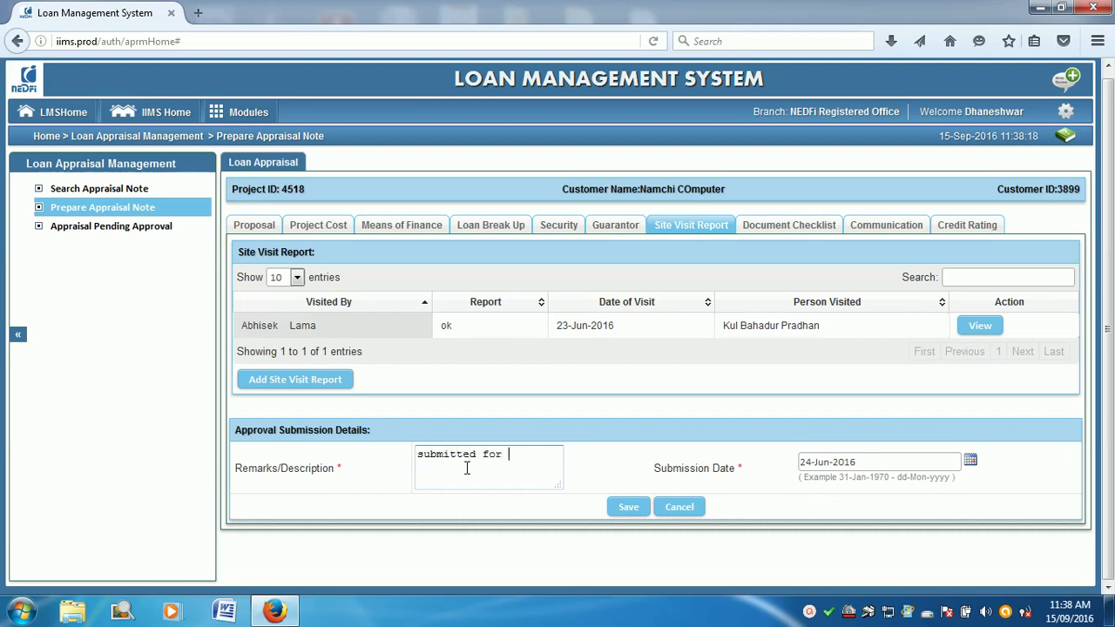
pyautogui.write('approval')
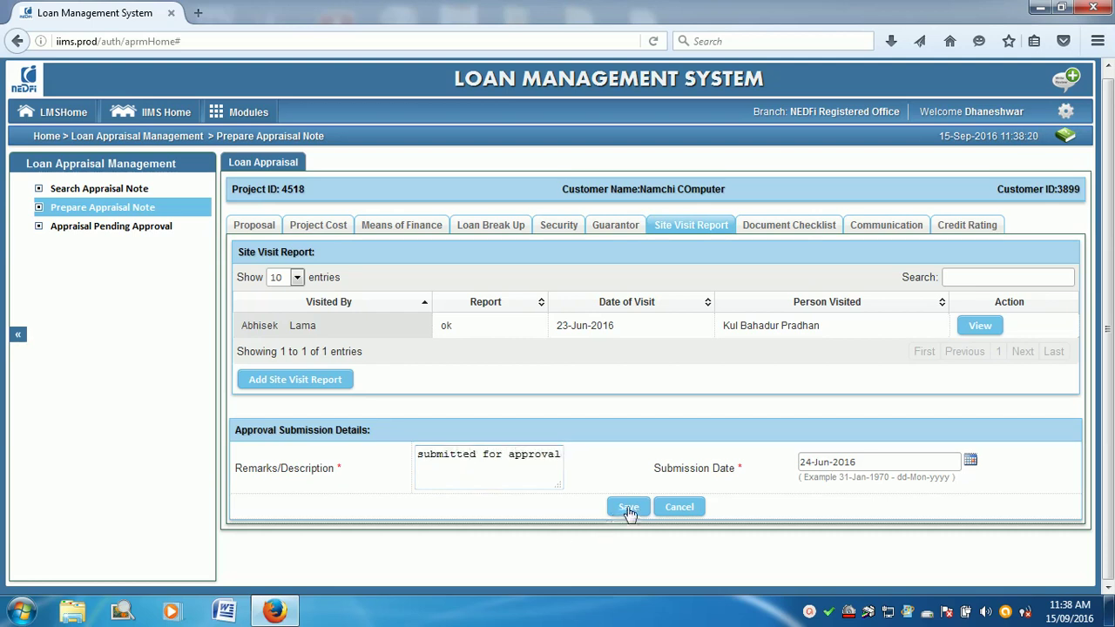
pyautogui.click(628, 509)
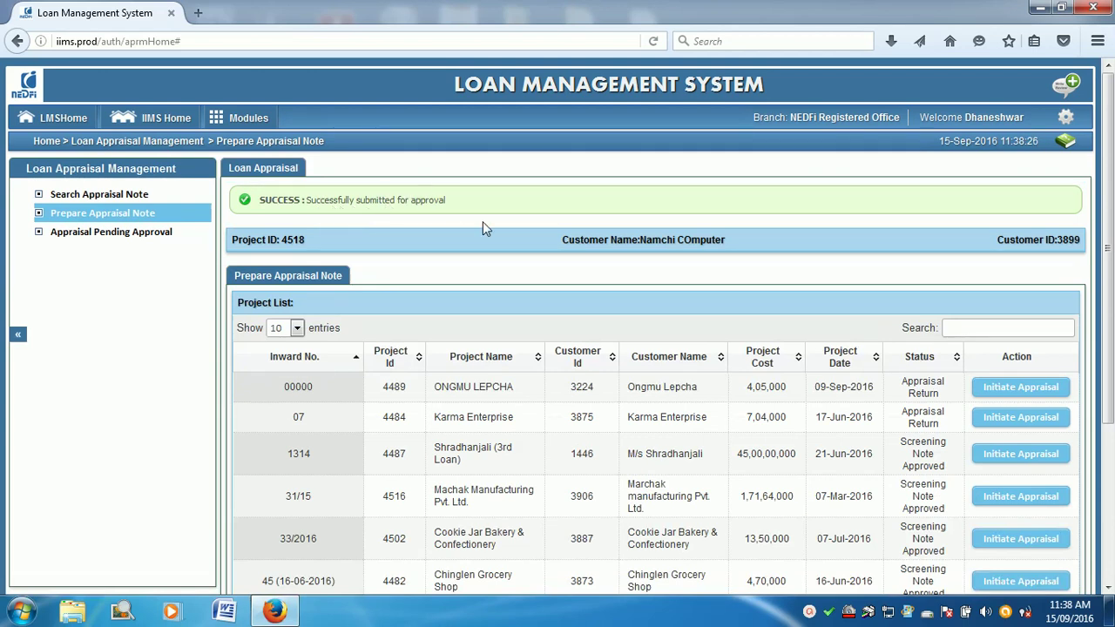
# Step: From Appraisal Pending Approval, start Review & Approve on the Namchi Computer row
pyautogui.scroll(-2, 557, 322)
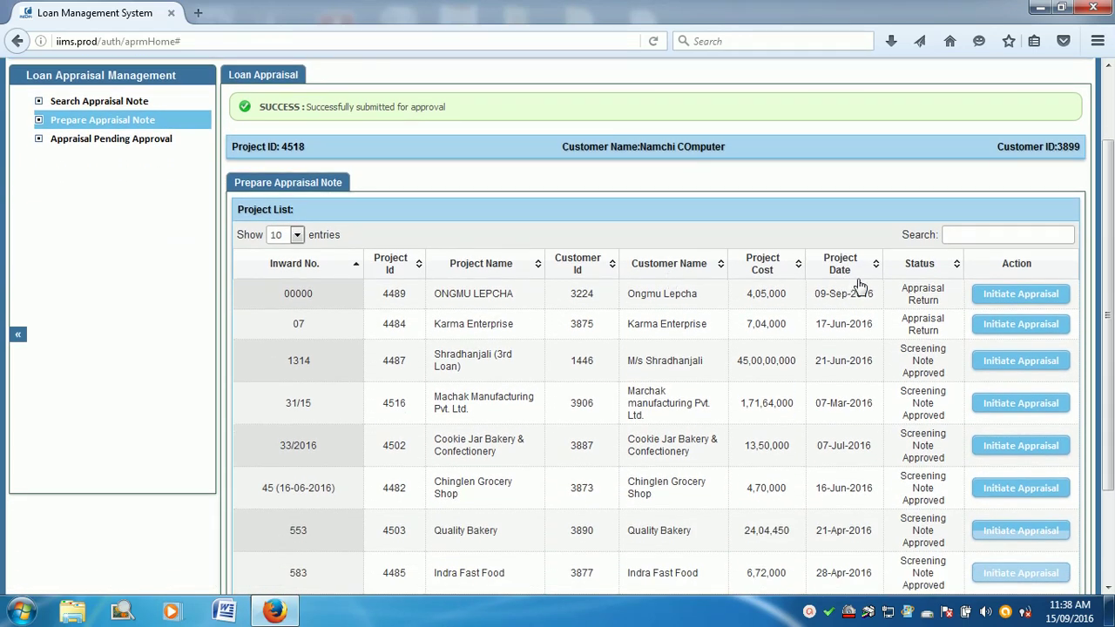
pyautogui.click(96, 139)
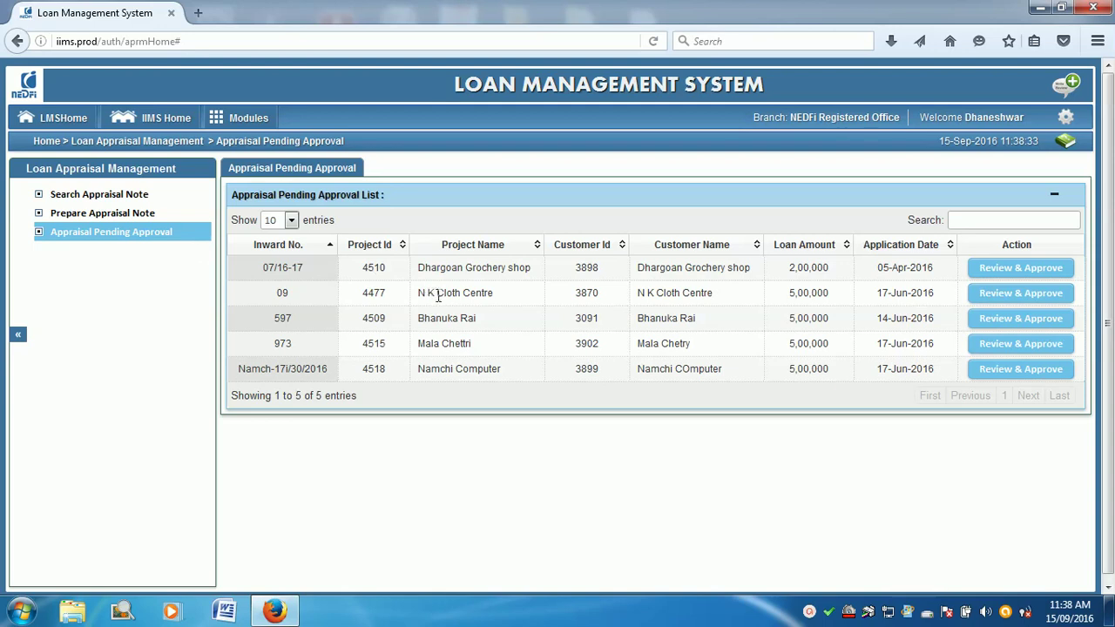
pyautogui.moveTo(419, 368); pyautogui.dragTo(575, 373)
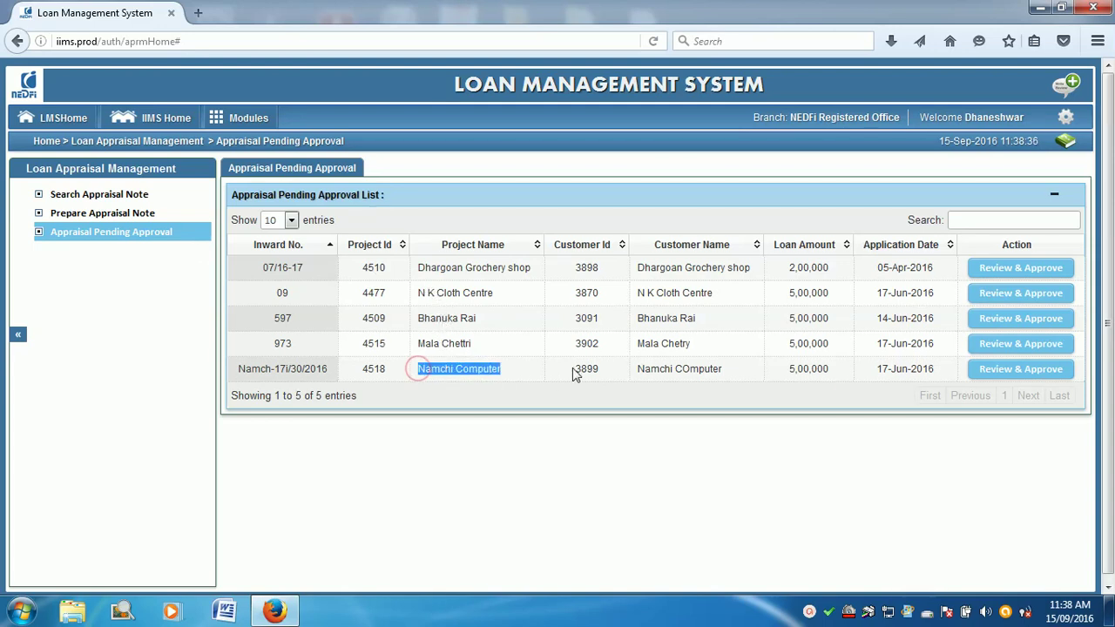
pyautogui.click(992, 374)
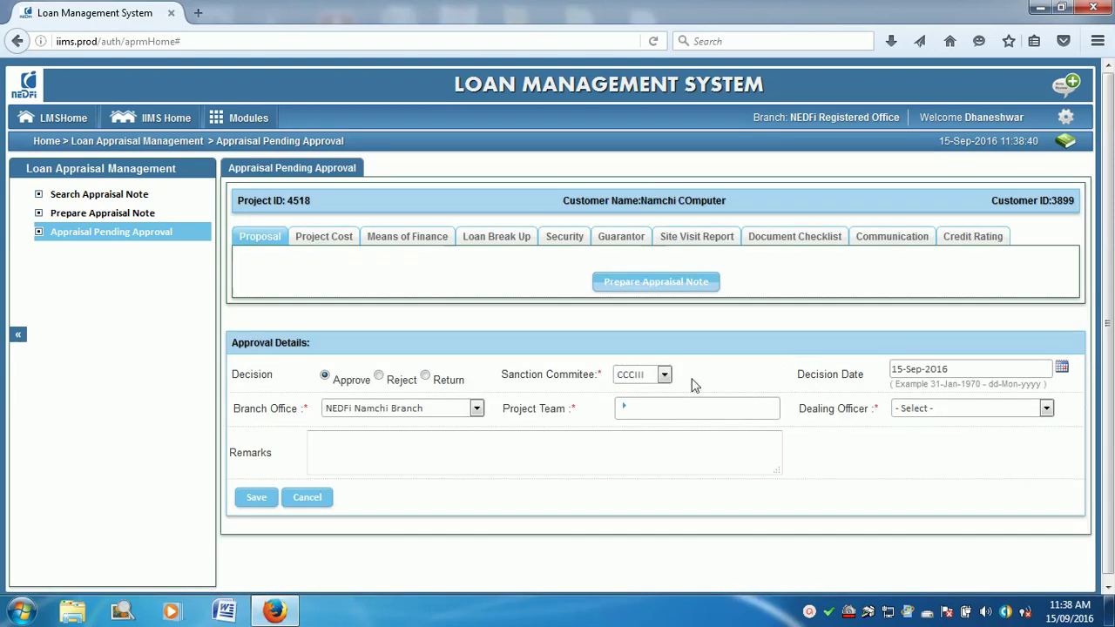
# Step: Set the sanction committee to BCC and the decision date to 24-Jun-2016
pyautogui.scroll(-2, 747, 393)
pyautogui.scroll(-6, 811, 423)
pyautogui.click(664, 423)
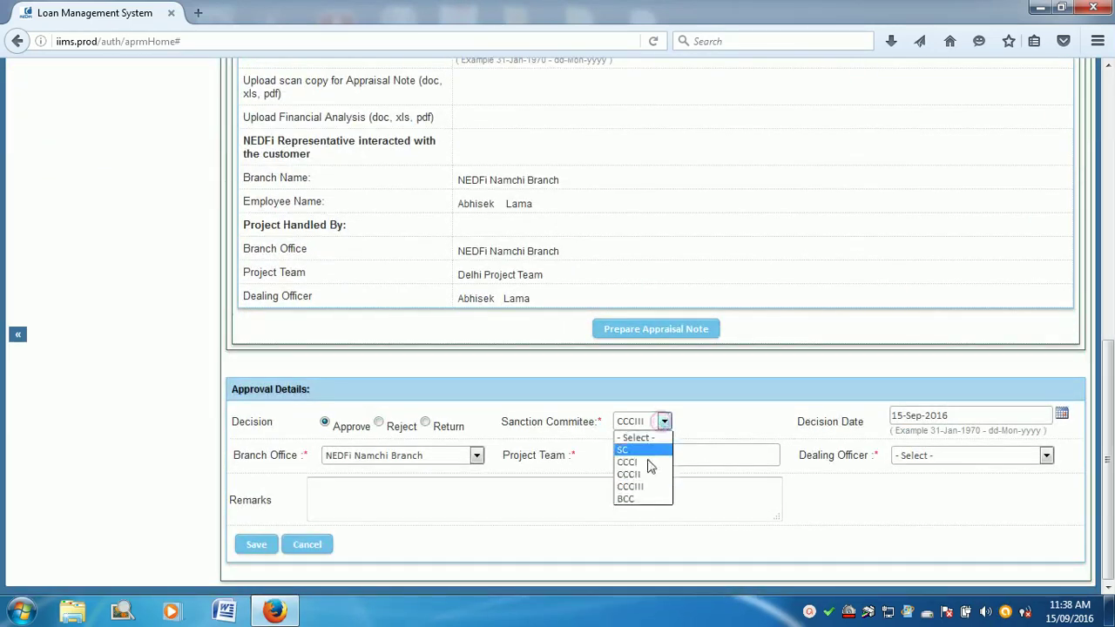
pyautogui.click(644, 499)
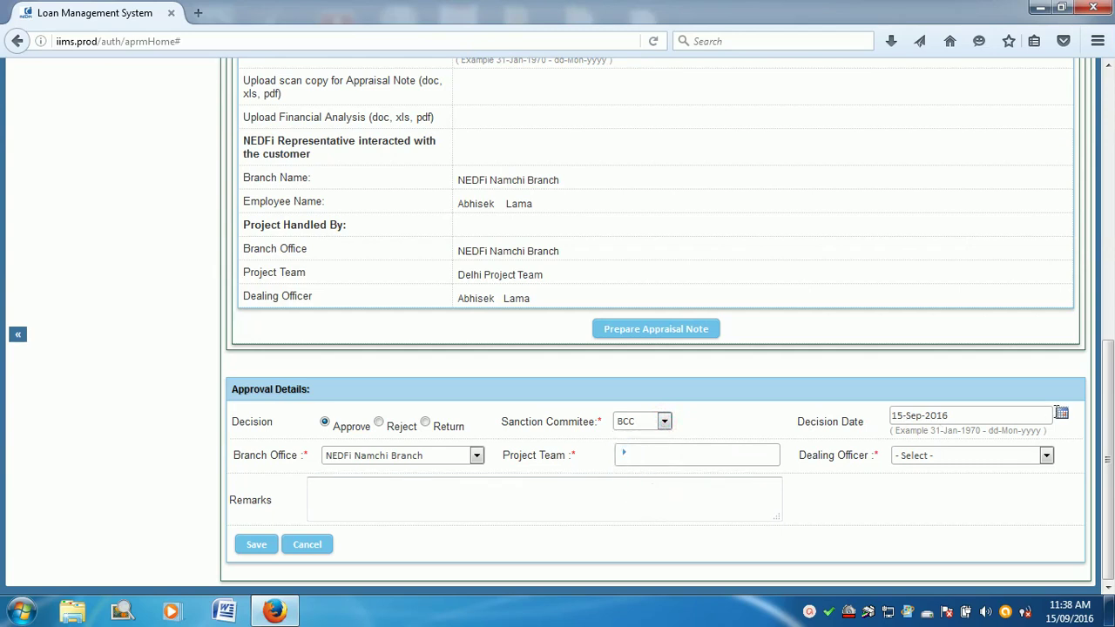
pyautogui.click(1063, 418)
pyautogui.click(975, 441)
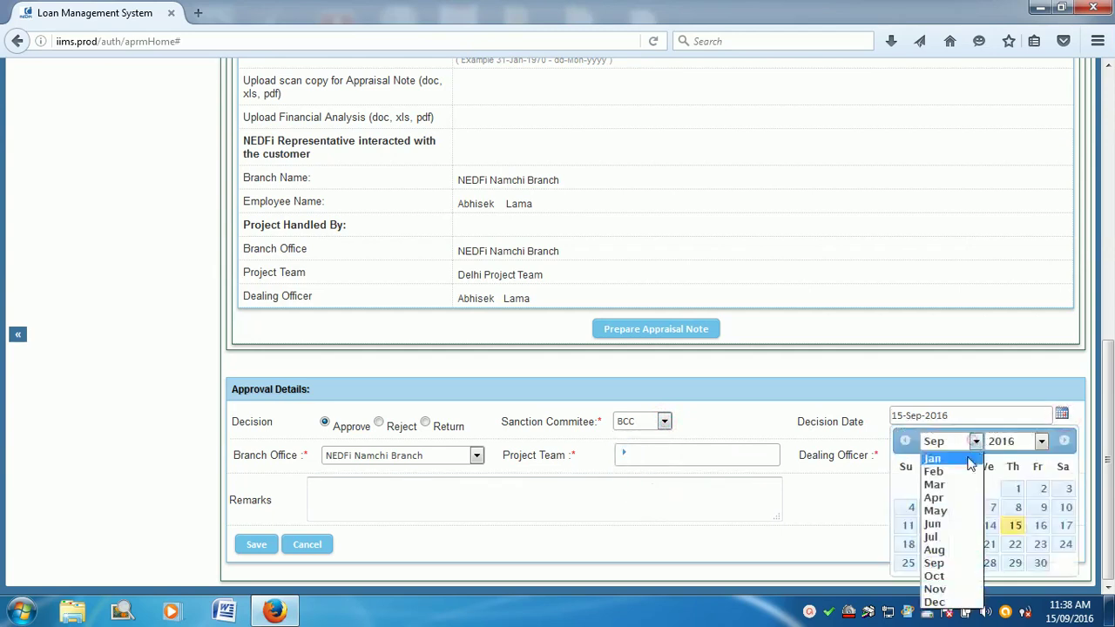
pyautogui.click(946, 527)
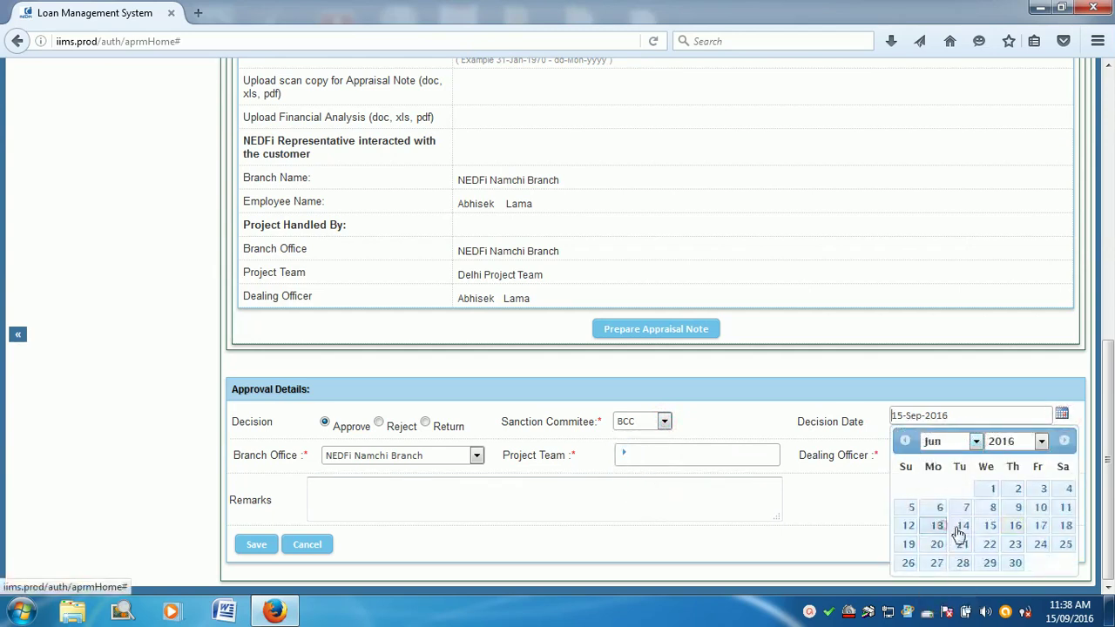
pyautogui.click(1038, 545)
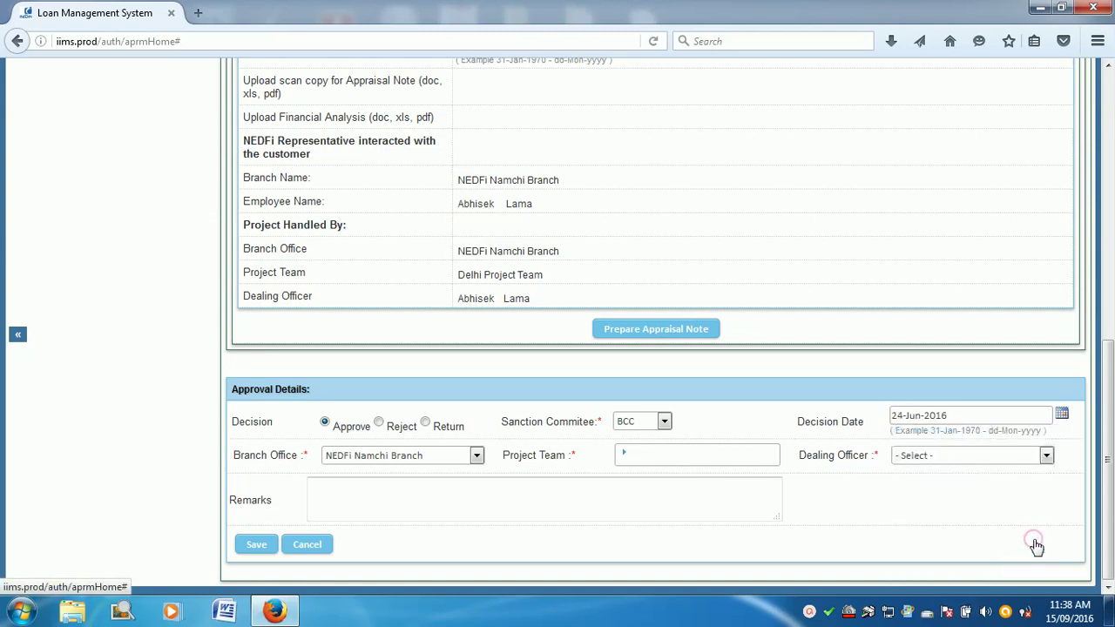
# Step: Assign Namchi Project Team and the Namchi dealing officer, add remarks, and confirm the approval
pyautogui.click(1047, 460)
pyautogui.click(1042, 470)
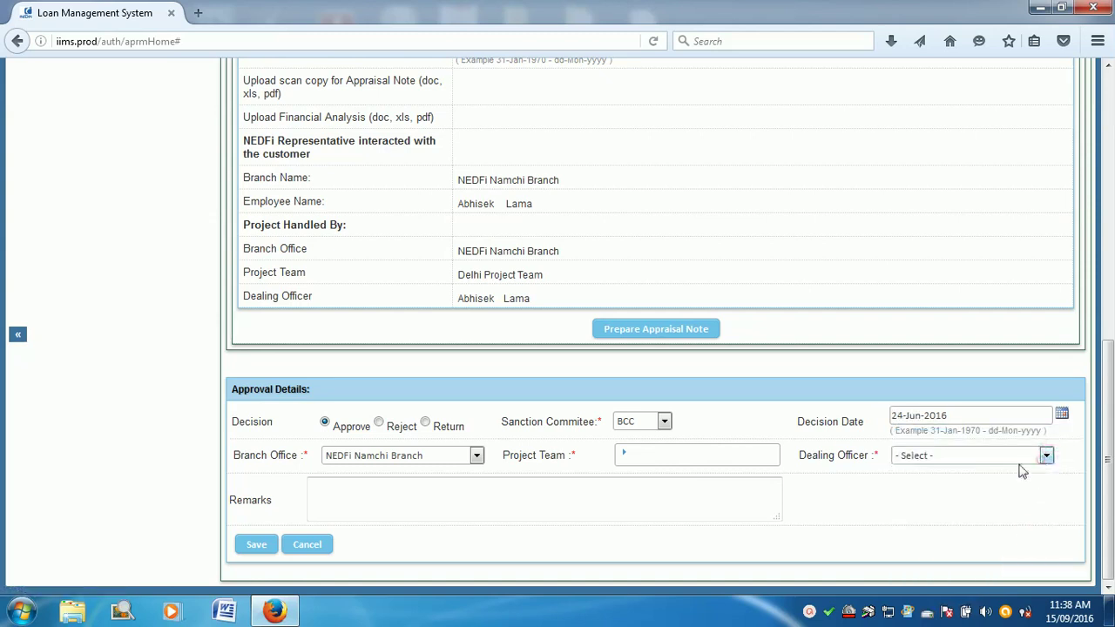
pyautogui.click(624, 457)
pyautogui.click(622, 474)
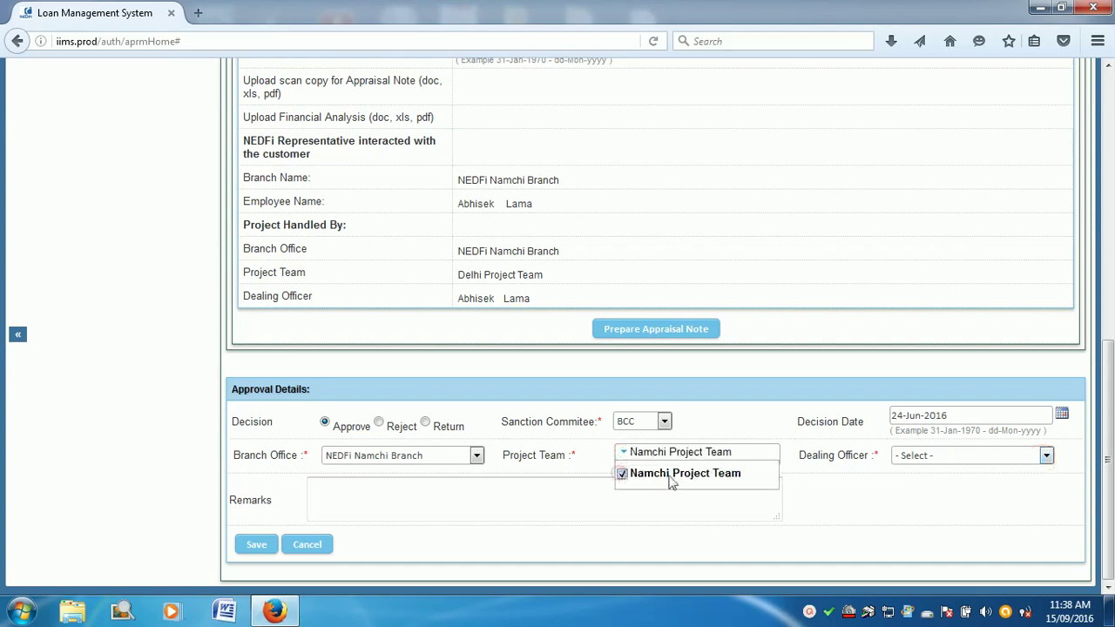
pyautogui.click(969, 459)
pyautogui.click(949, 484)
pyautogui.click(431, 490)
pyautogui.write('ok put up BCC')
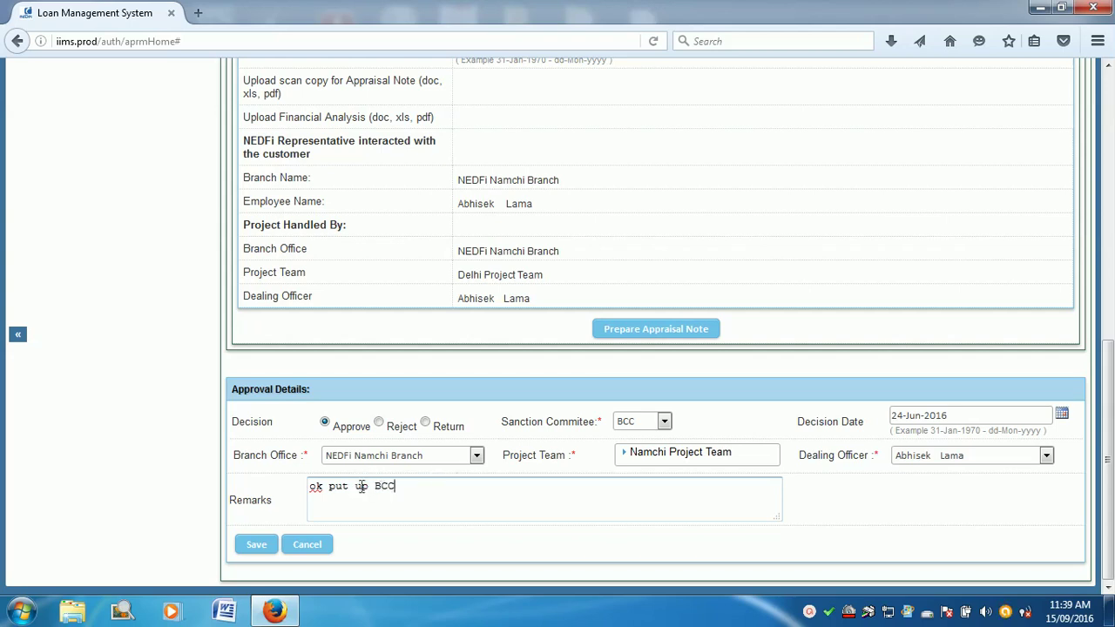
pyautogui.click(244, 547)
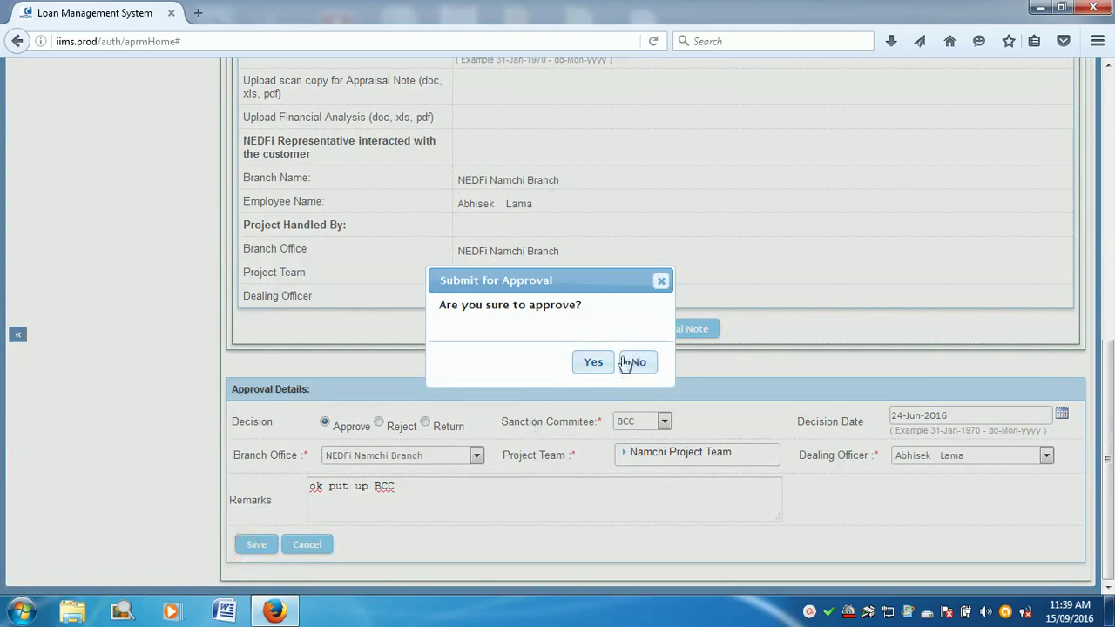
pyautogui.click(599, 362)
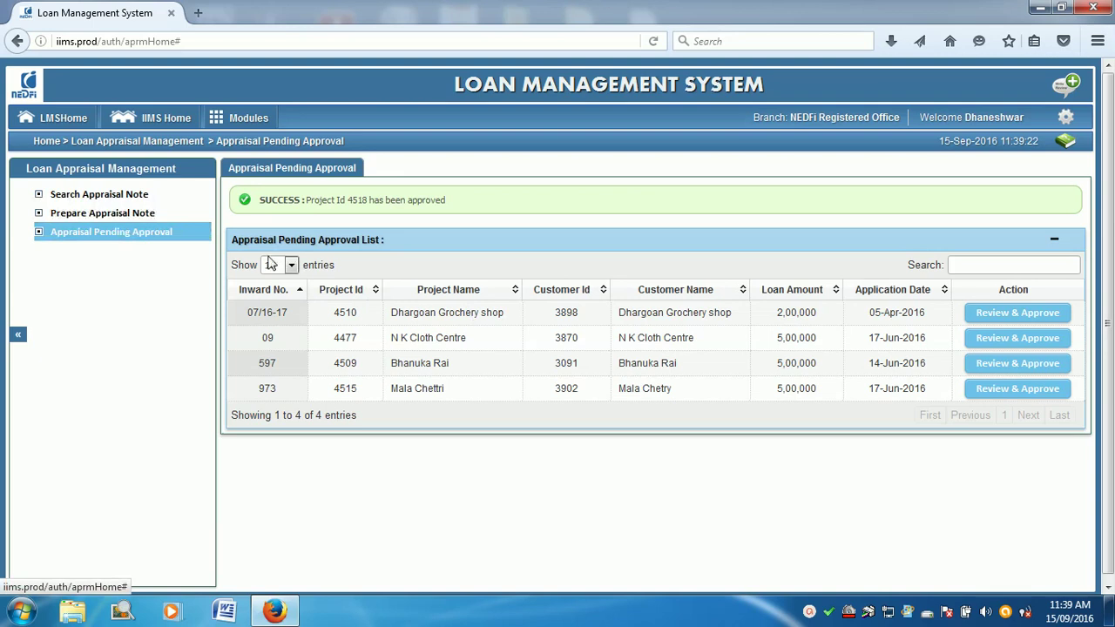
# Step: Search appraisal notes for 'namchi com' and confirm project 4518 shows Appraisal Note Approved
pyautogui.click(94, 197)
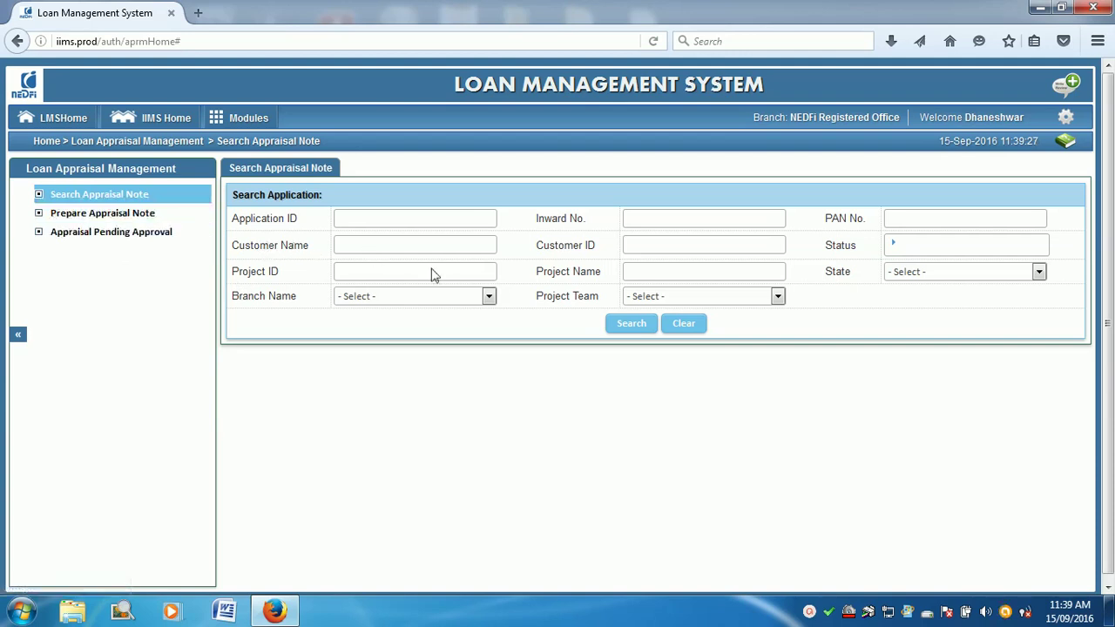
pyautogui.write('namchi computer')
pyautogui.click(622, 325)
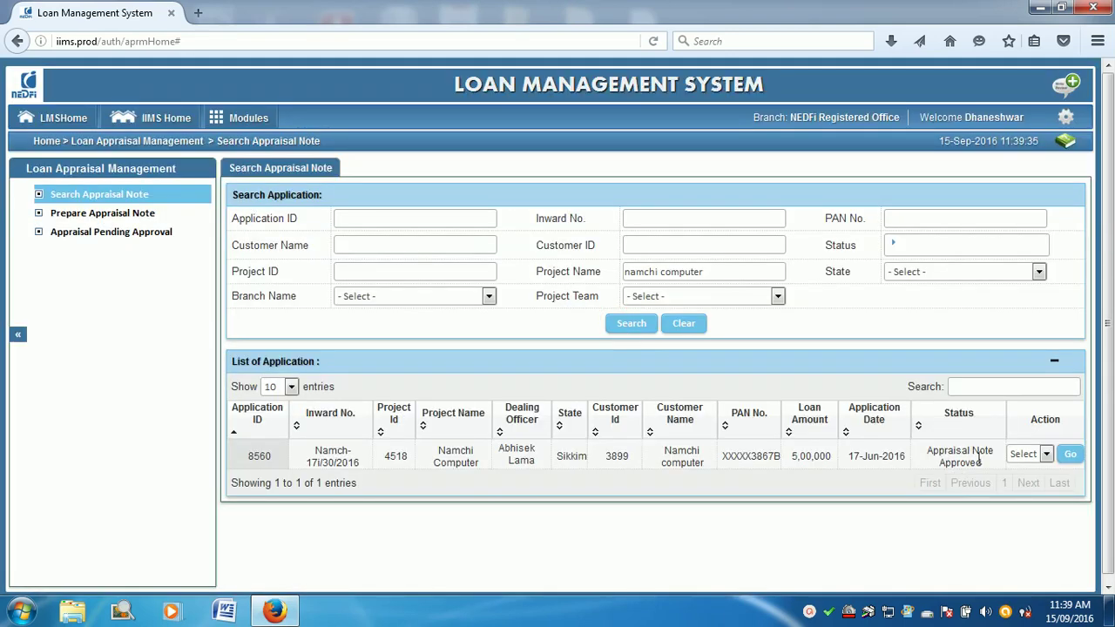
pyautogui.moveTo(987, 471); pyautogui.dragTo(933, 449)
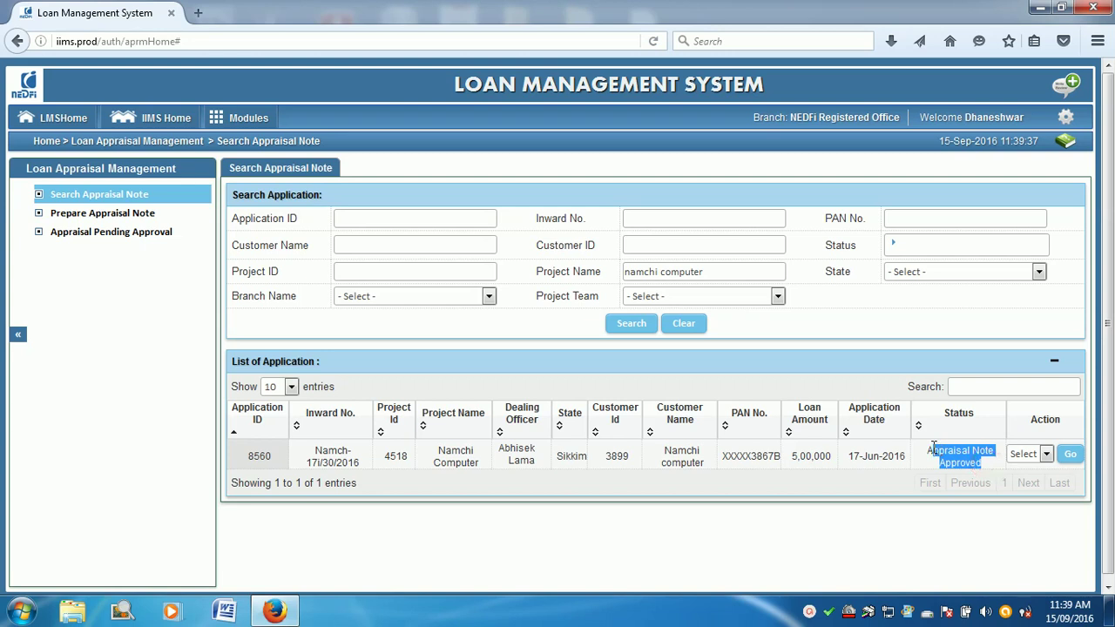